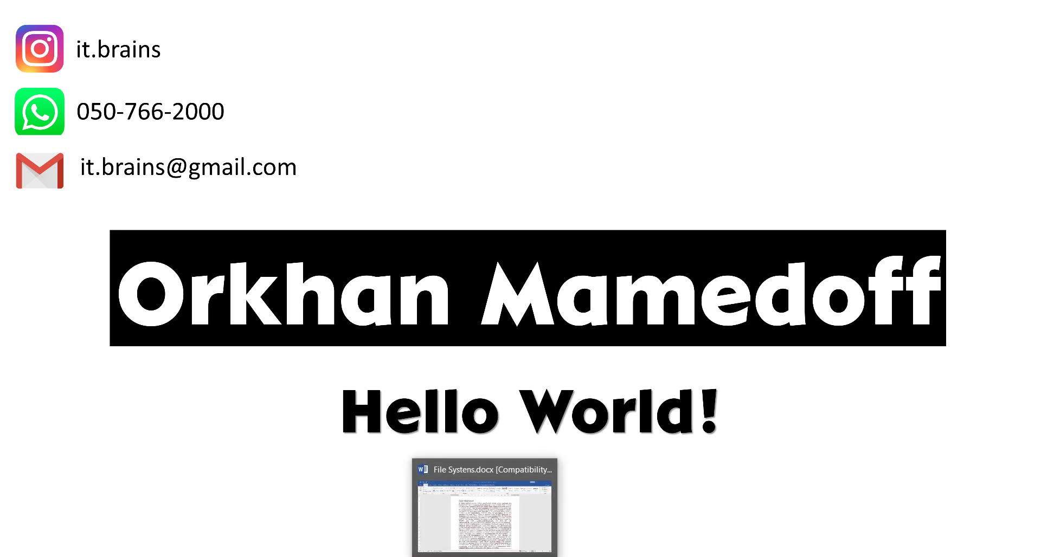
Step: Launch Word from Windows search and create a new blank document in a maximized window
key(super+s)
text(word)
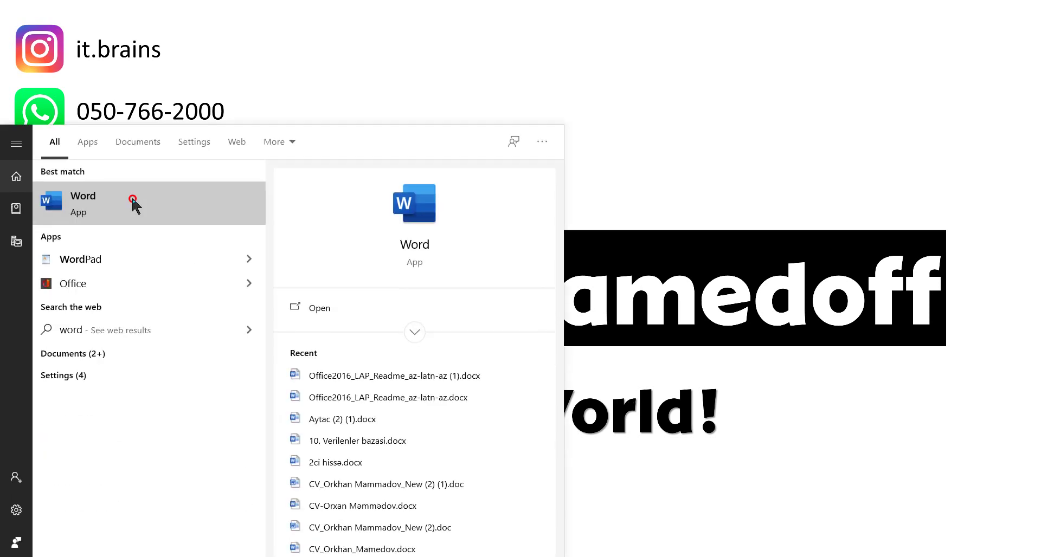
click(136, 205)
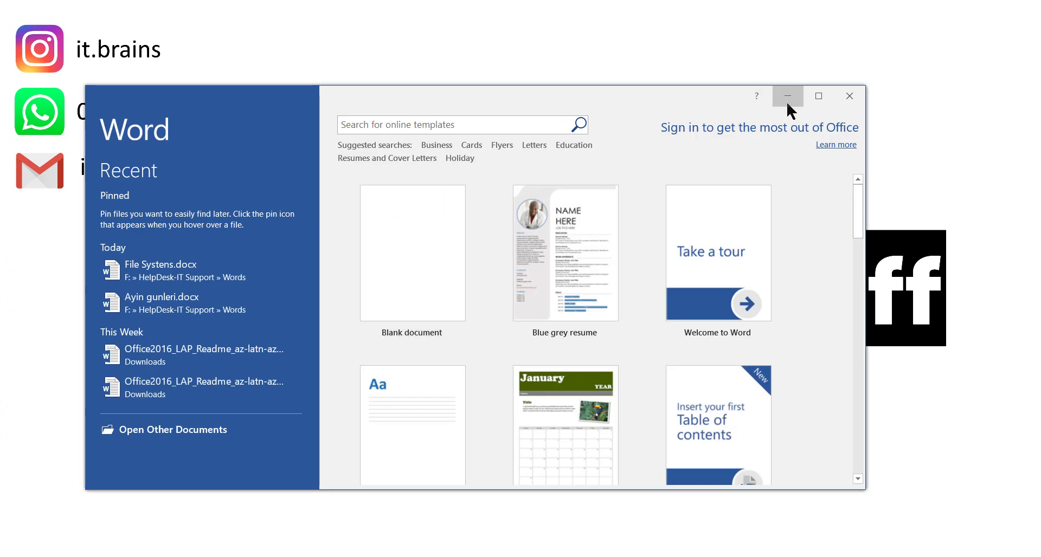
click(818, 96)
click(341, 152)
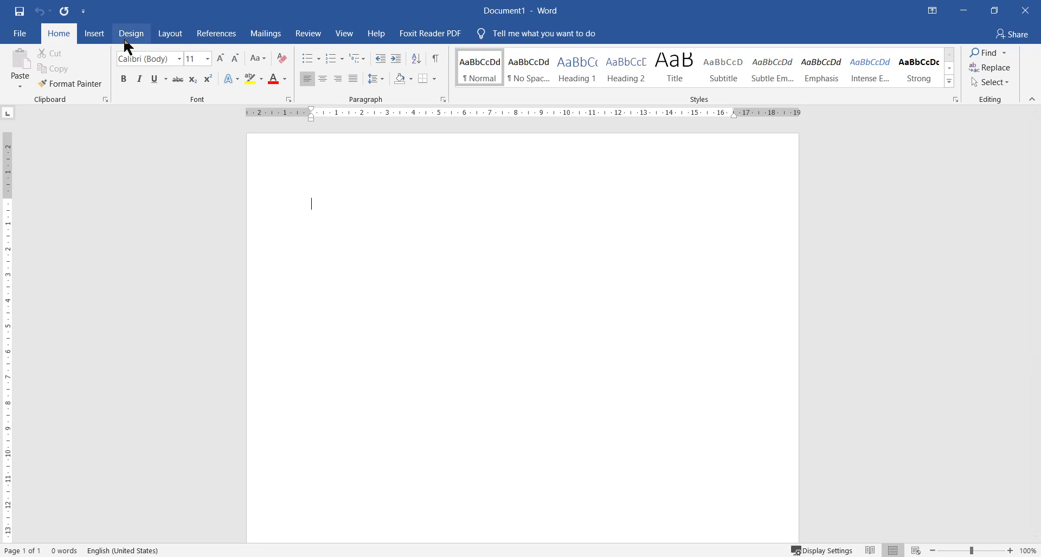
Step: Insert the bokeh wood-deck photo from Desktop > Pictures into the document
click(97, 34)
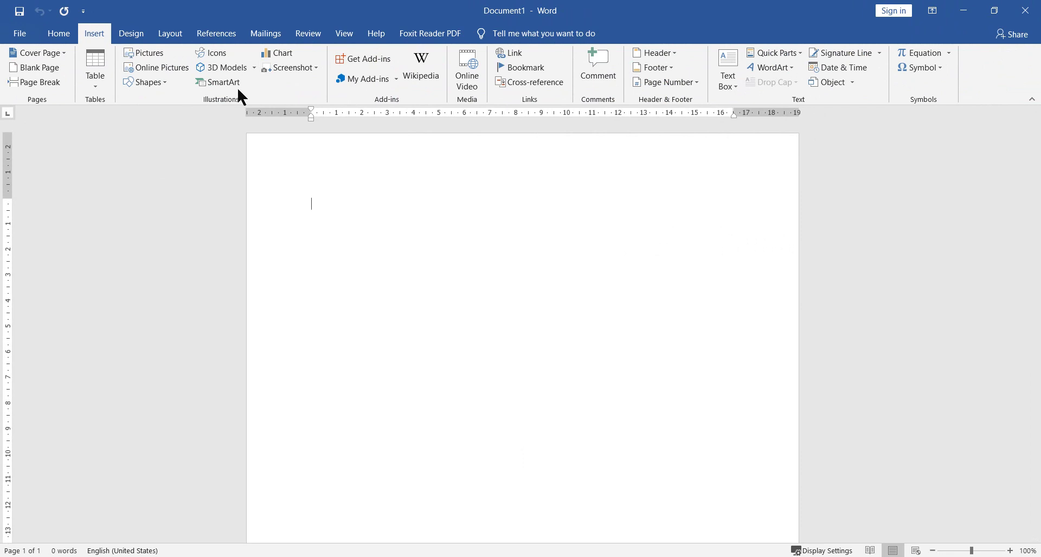
click(157, 49)
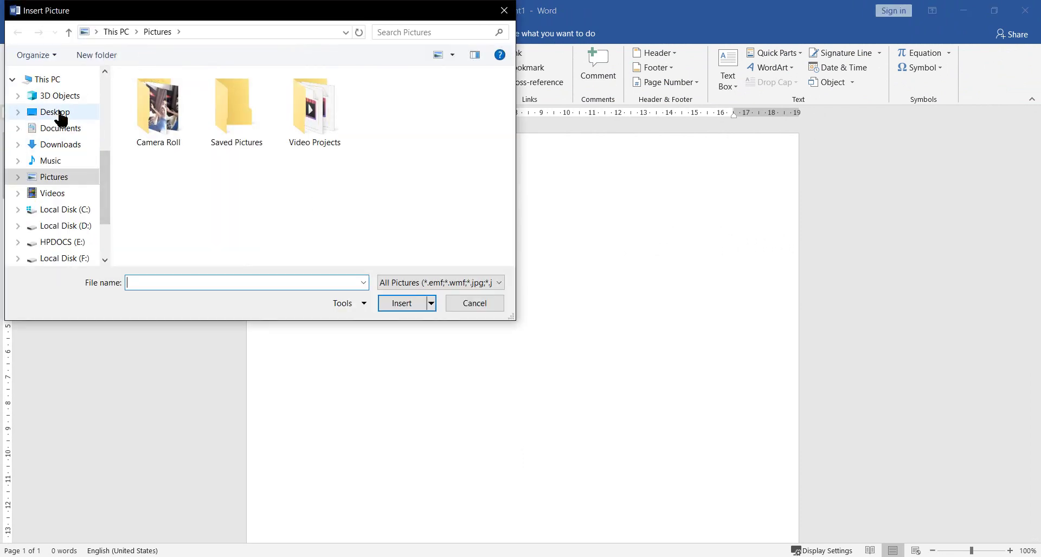
click(59, 113)
click(408, 107)
double_click(407, 107)
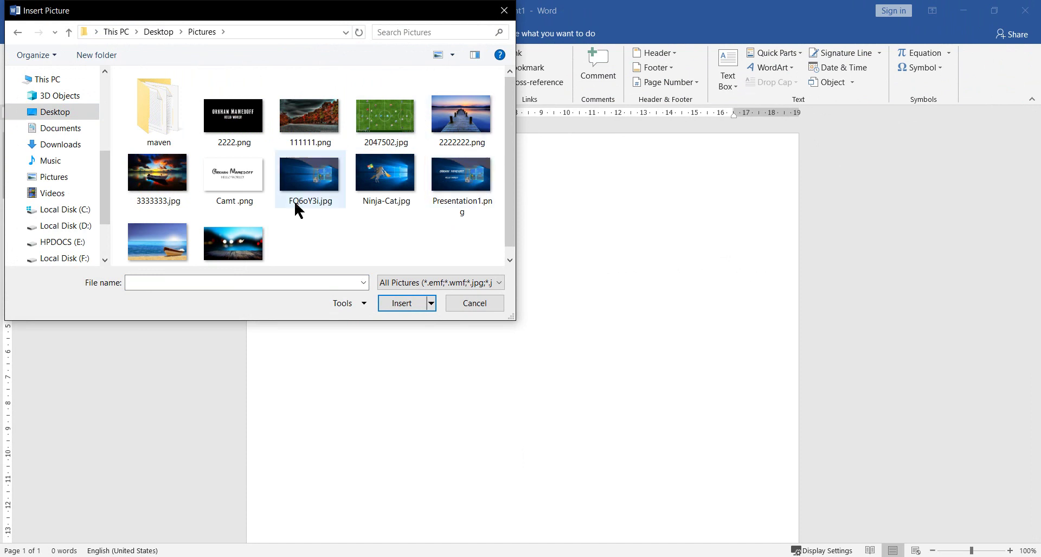
double_click(233, 244)
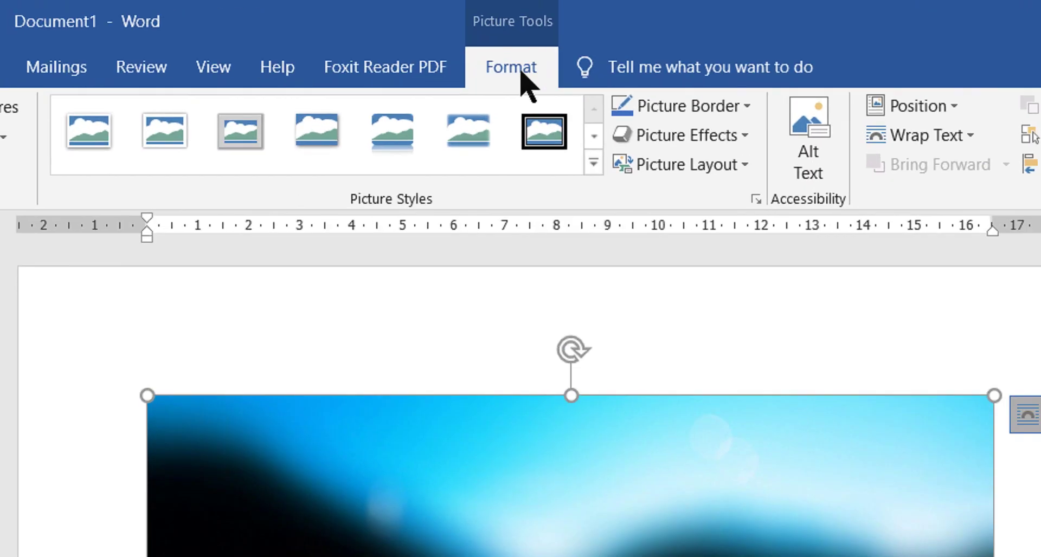
click(751, 208)
key(Escape)
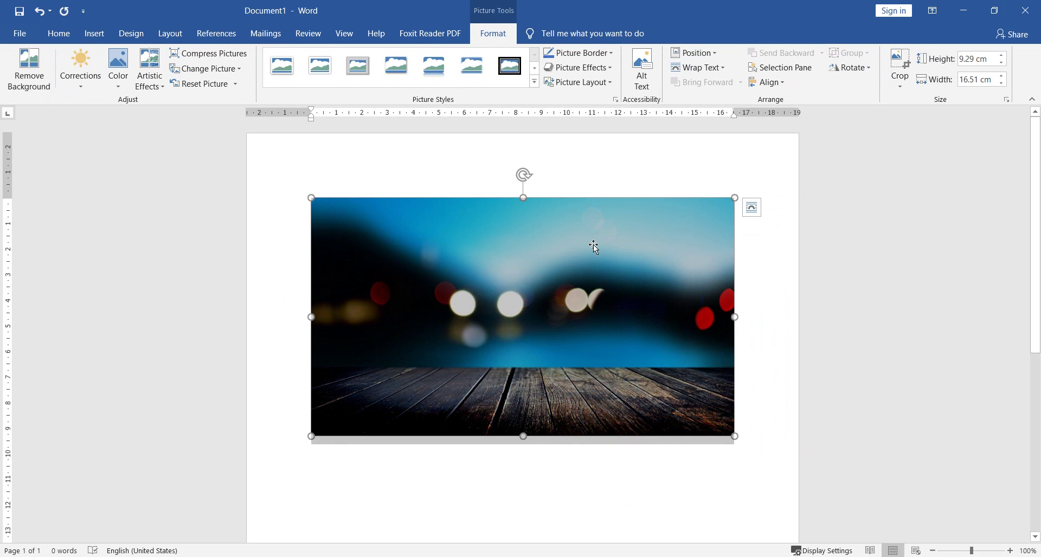
click(535, 82)
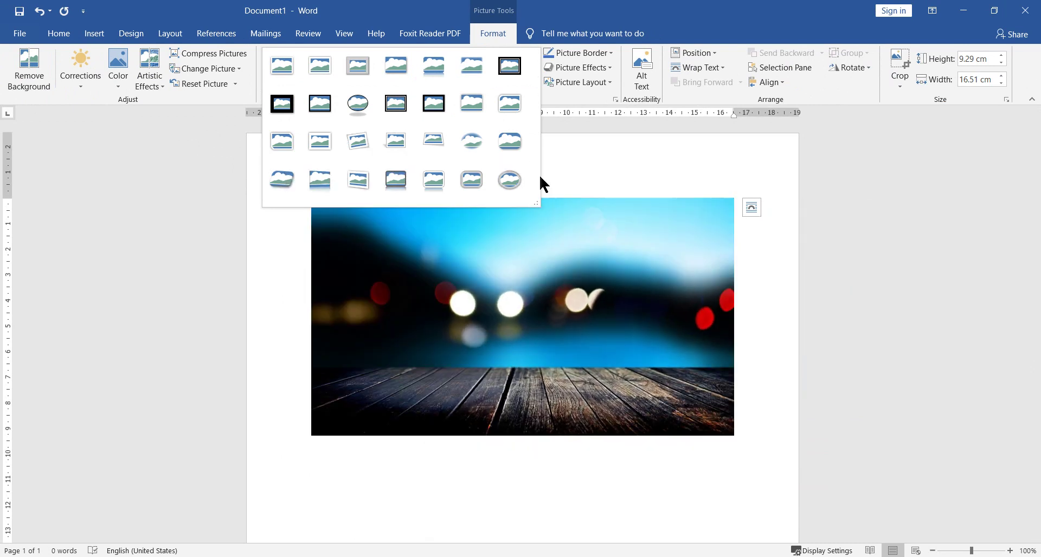
click(540, 177)
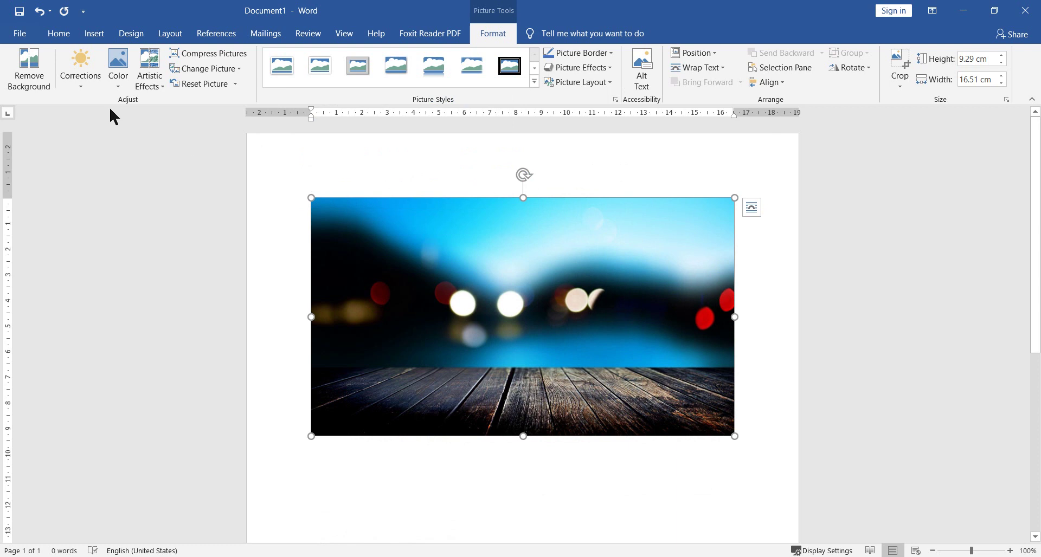
click(81, 76)
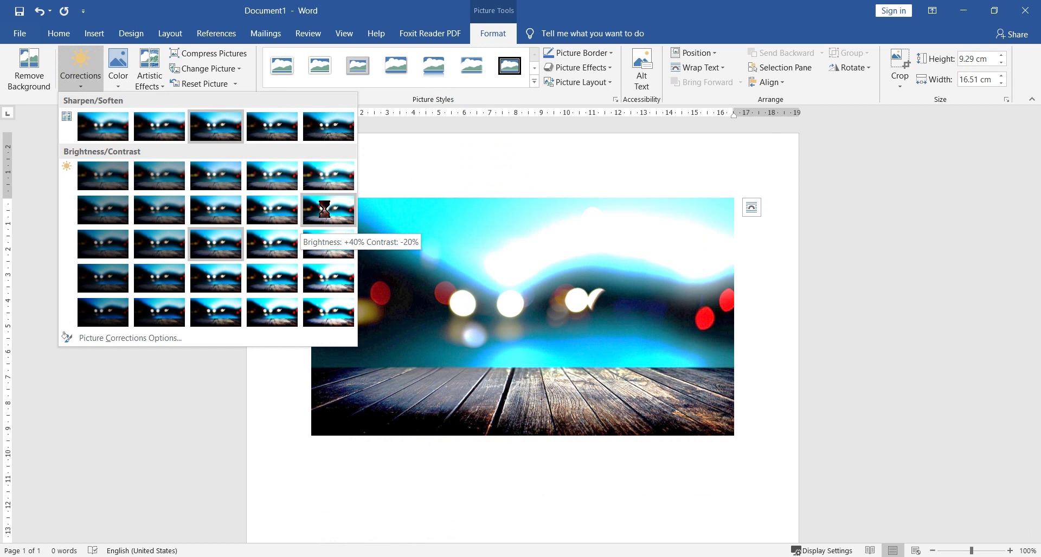
click(123, 129)
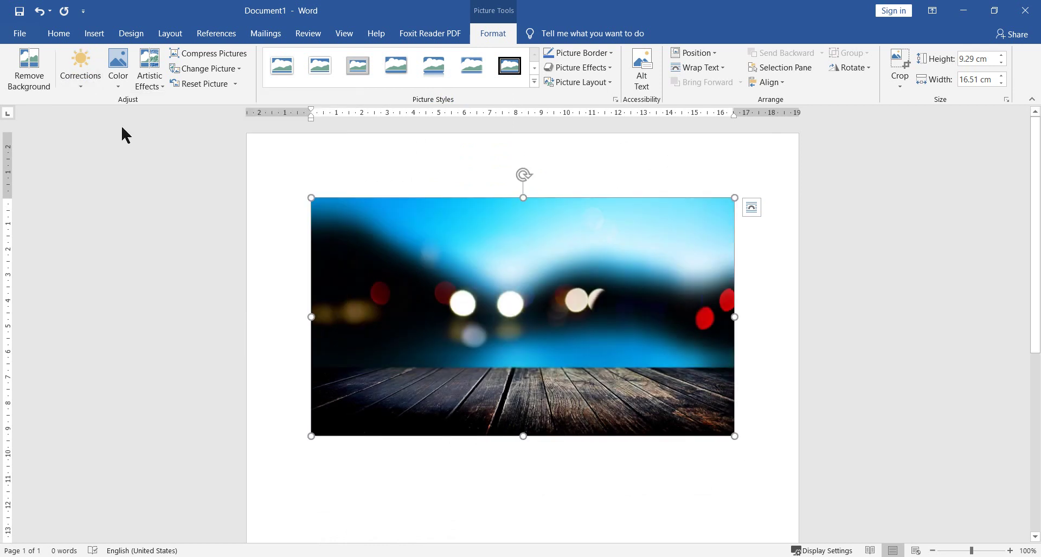
click(118, 68)
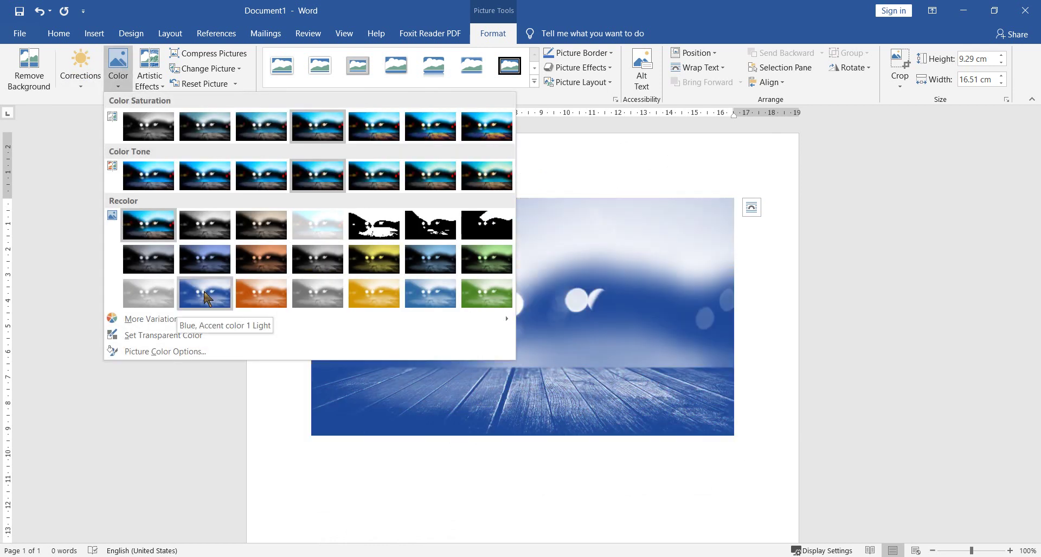
click(681, 292)
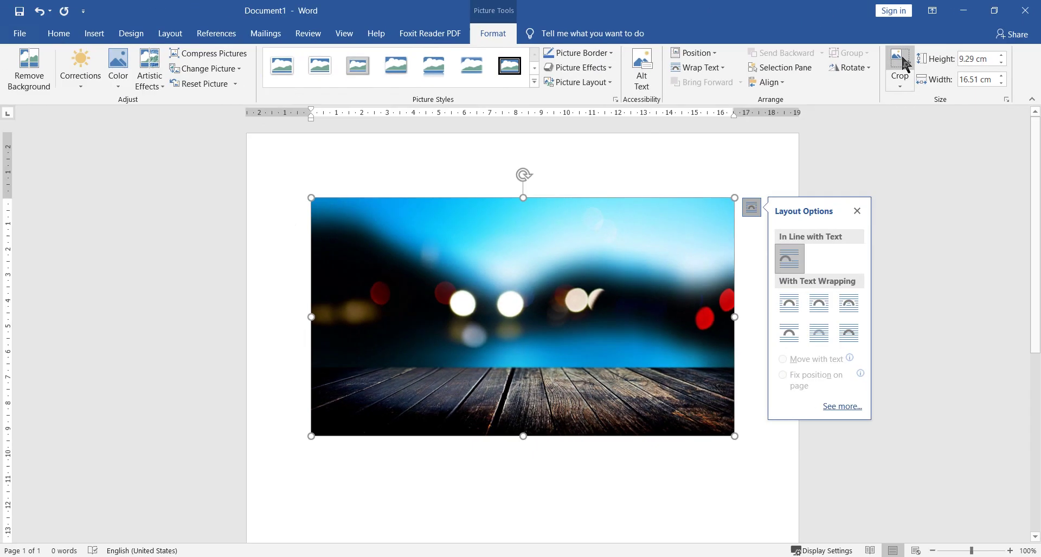
click(903, 60)
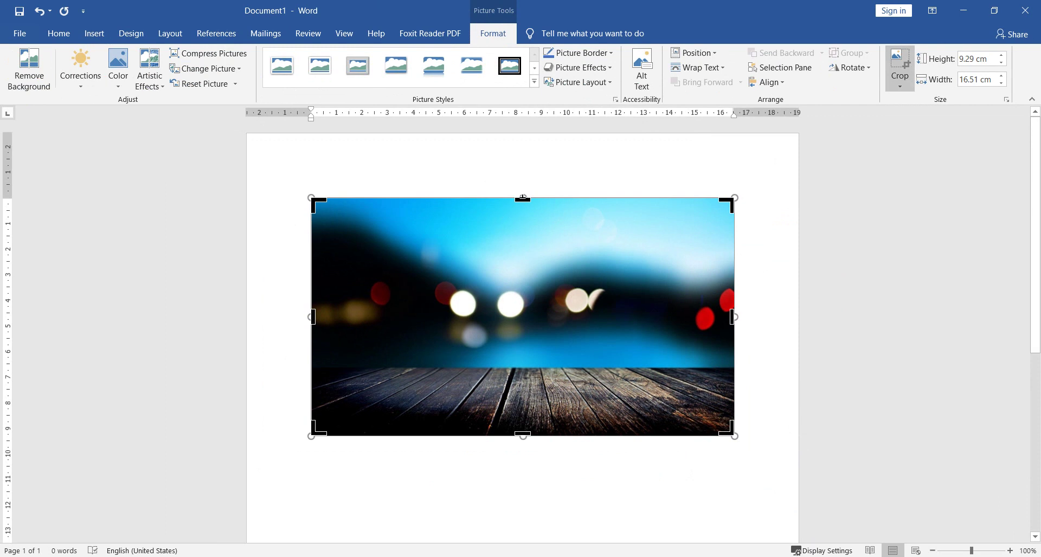
drag(522, 197, 522, 275)
drag(313, 281, 449, 282)
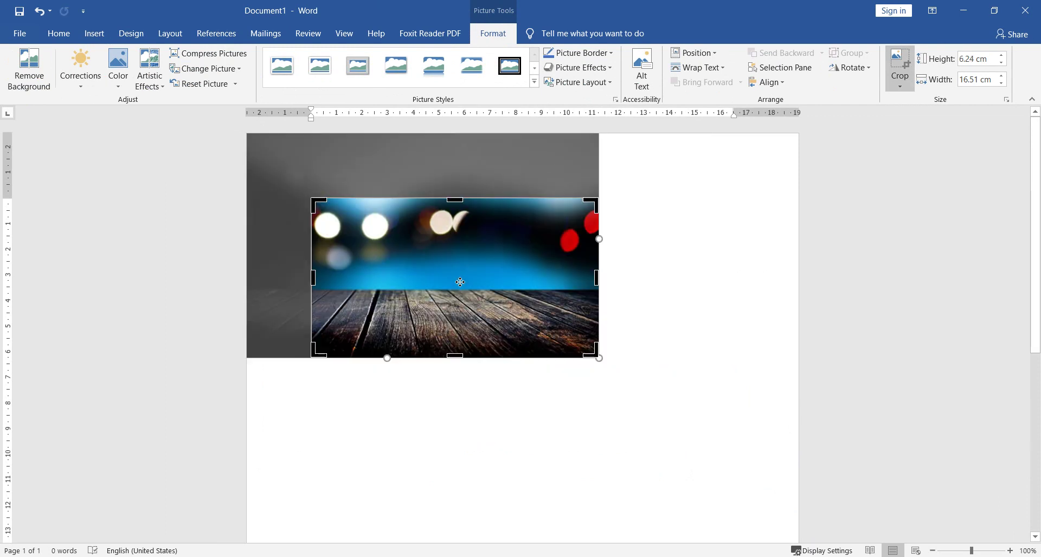
drag(596, 280, 506, 280)
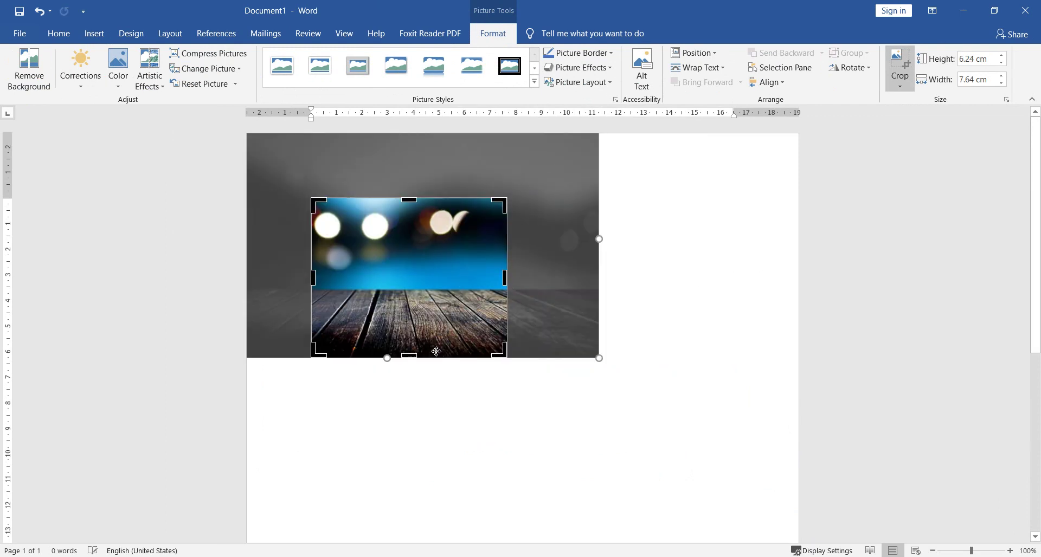
drag(409, 355, 410, 316)
click(688, 228)
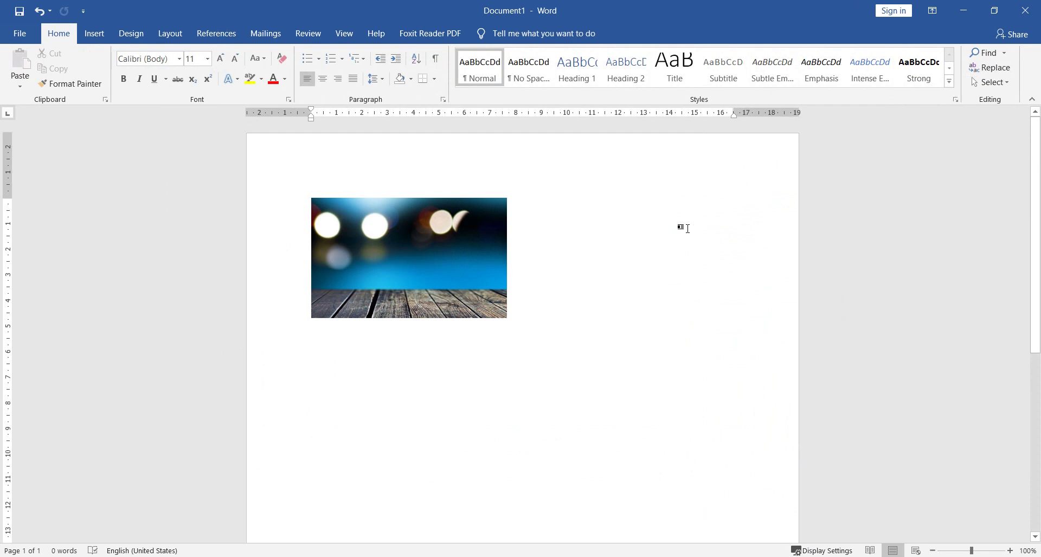
key(ctrl+z)
key(ctrl+z)
key(ctrl+z)
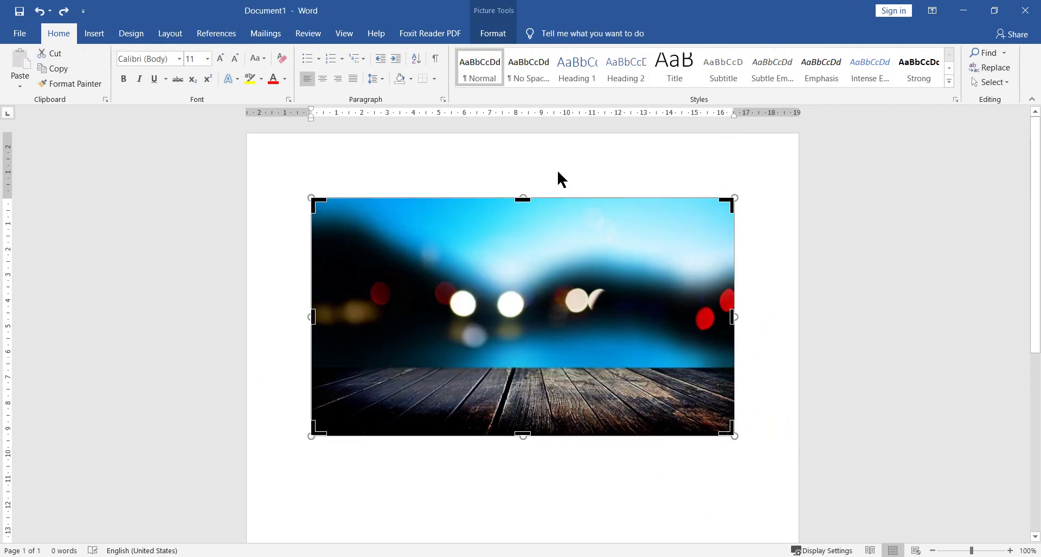
click(493, 33)
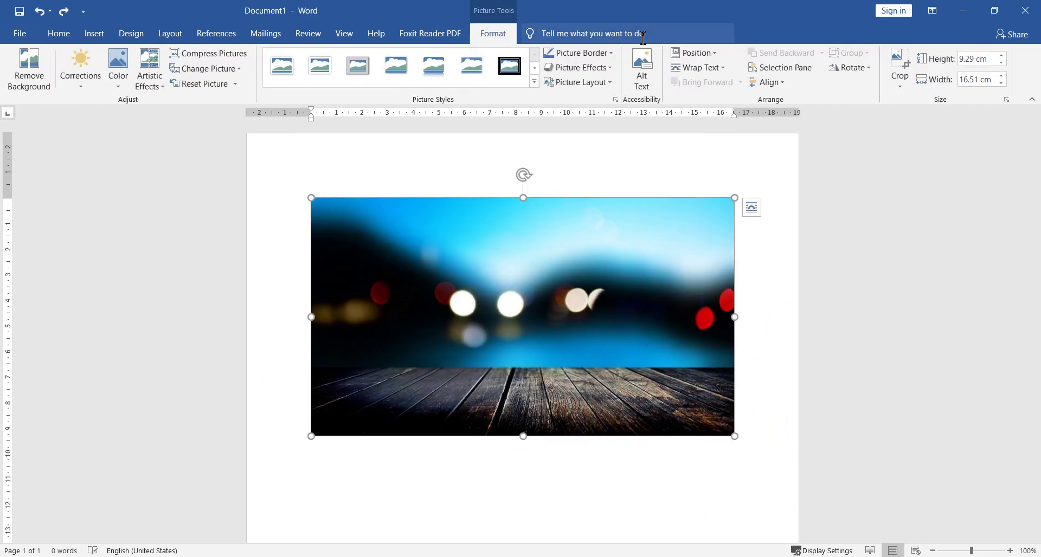
Step: Preview heart and cloud crop-to-shape effects on the photo, undoing each one
click(901, 87)
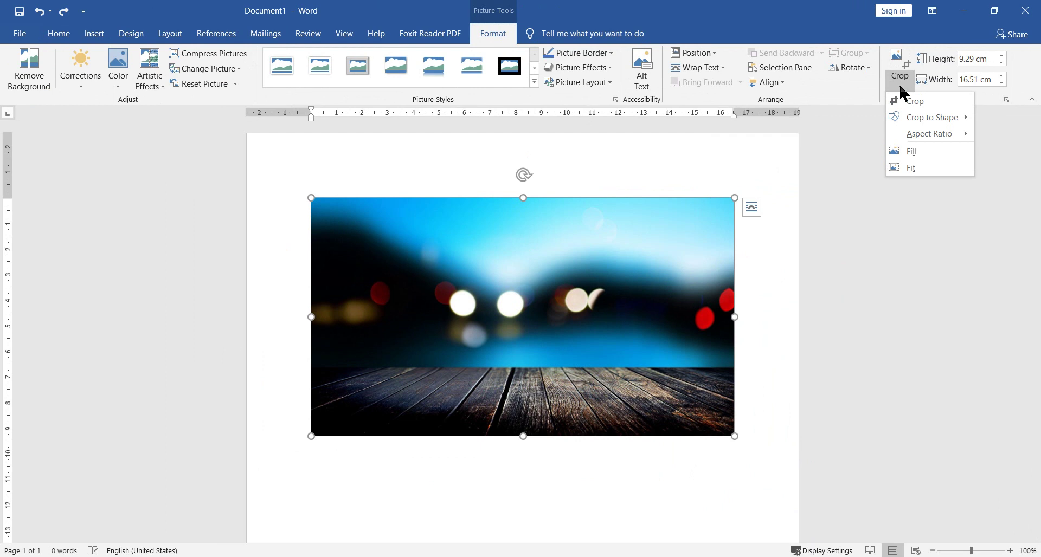
mouse_move(822, 13)
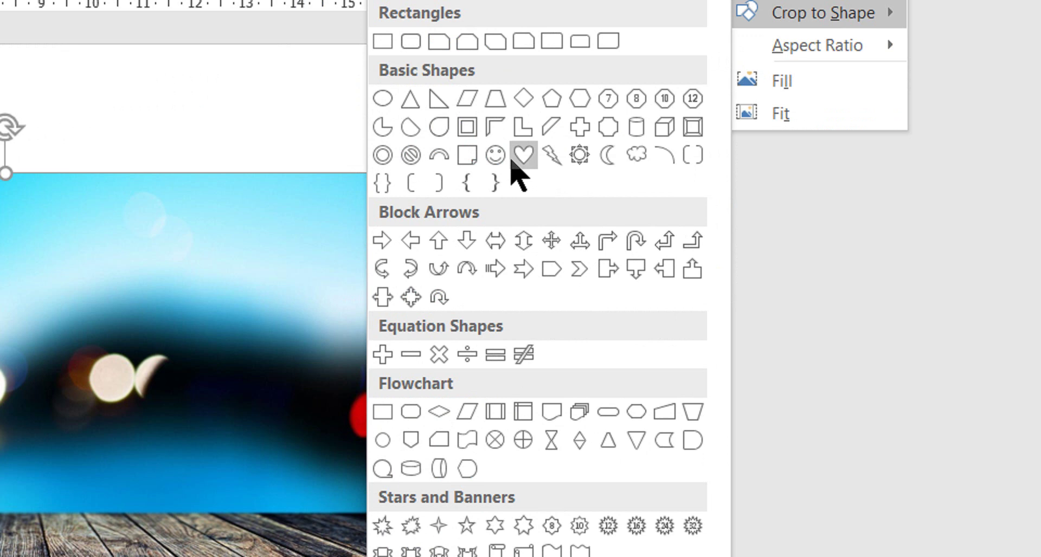
click(523, 156)
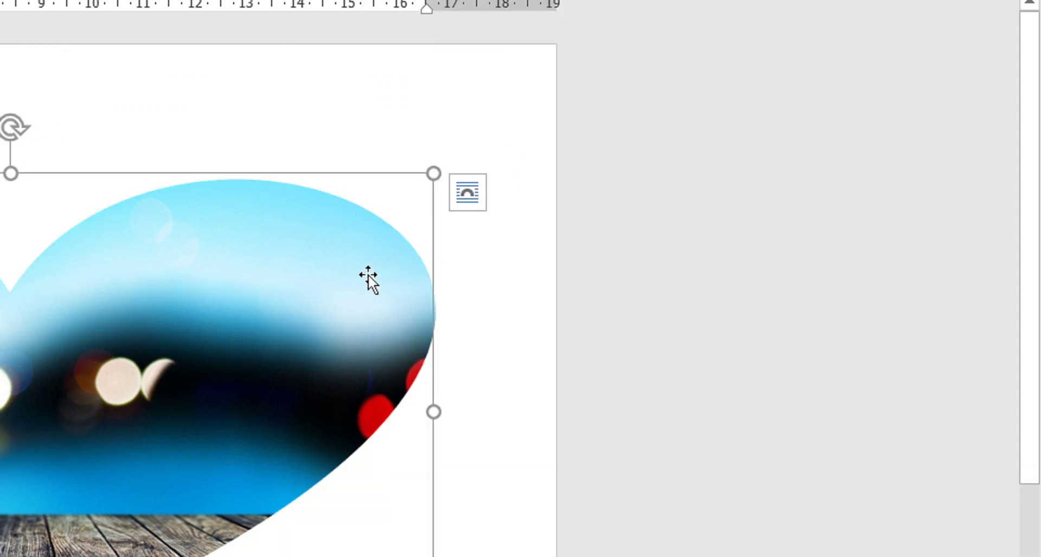
key(ctrl+z)
click(759, 92)
mouse_move(823, 164)
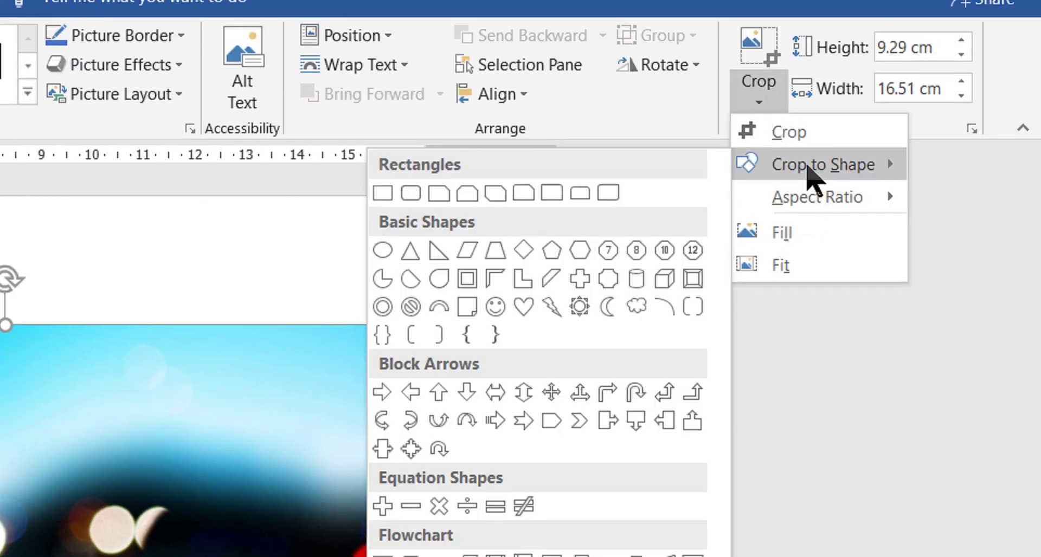
click(636, 307)
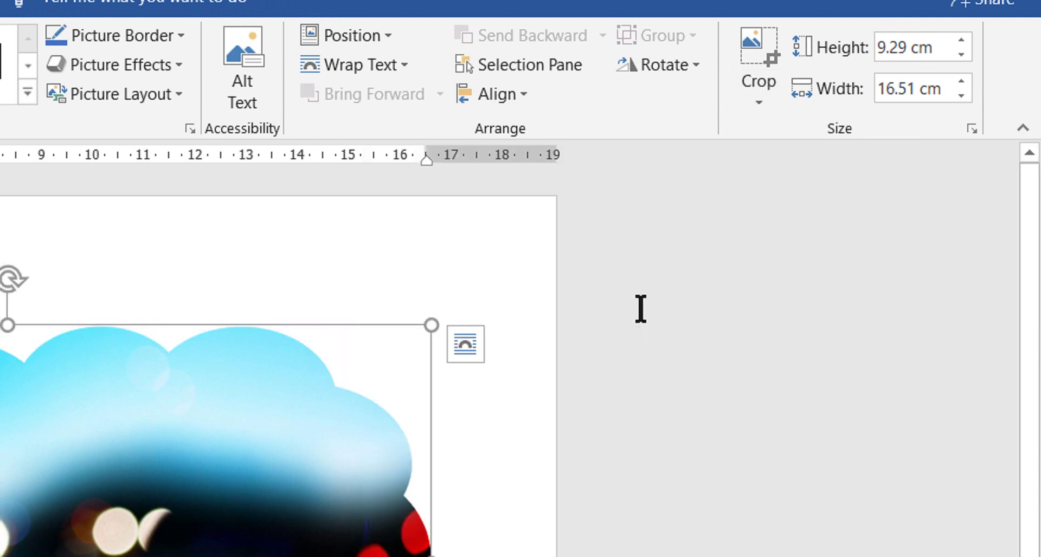
key(ctrl+z)
Step: Try a flowchart parallelogram crop, undo it, then delete the picture
click(759, 95)
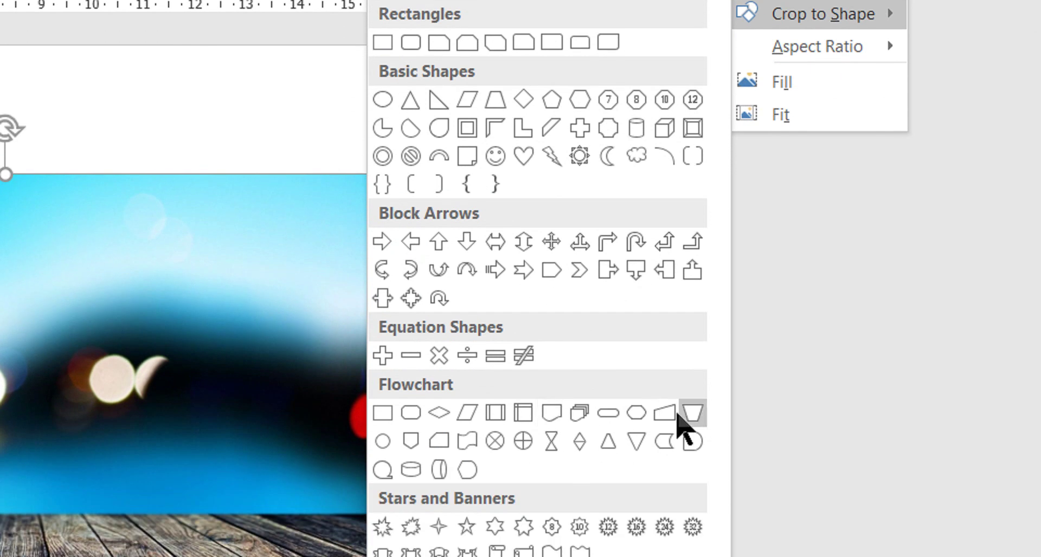
click(469, 420)
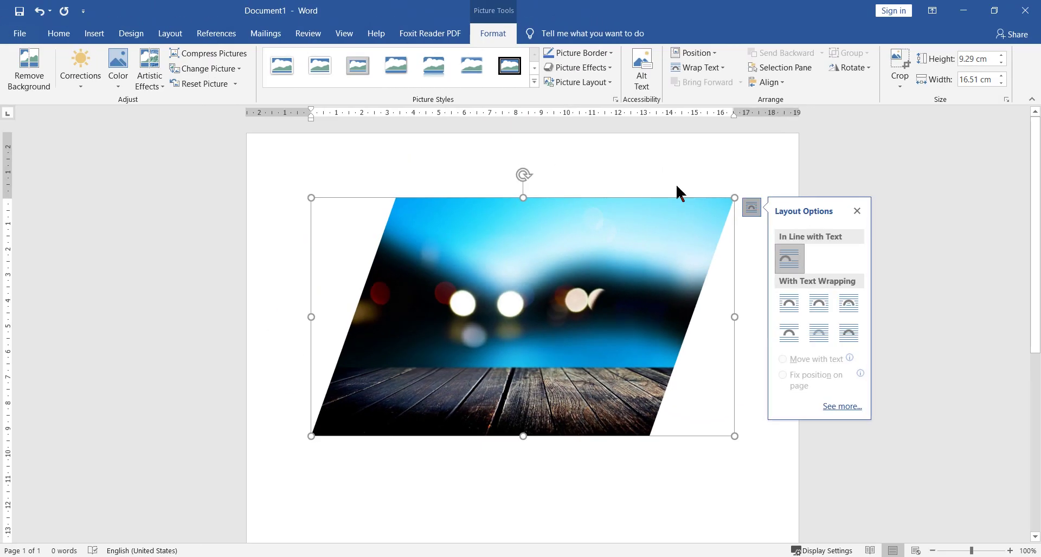
drag(624, 248, 623, 255)
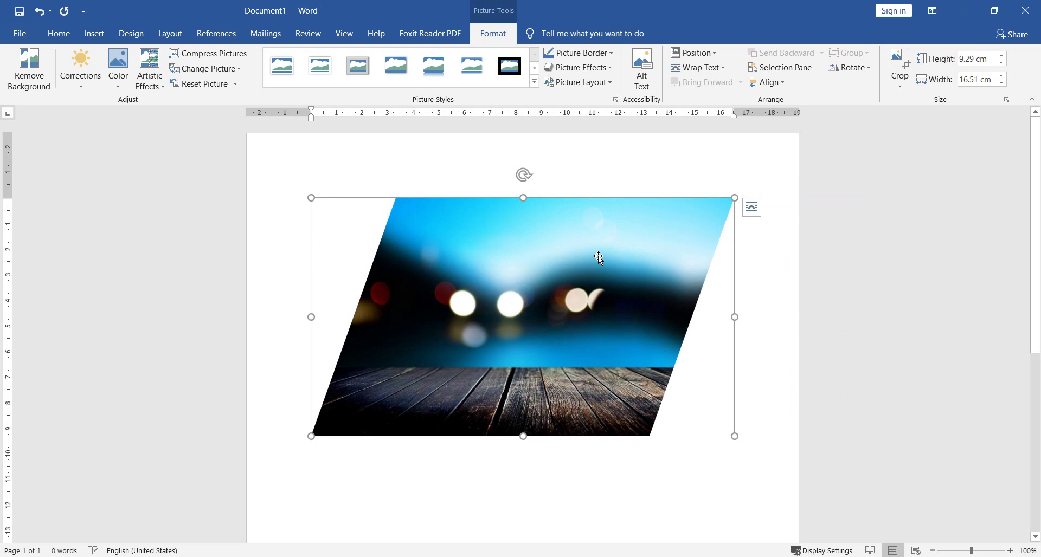
key(ctrl+z)
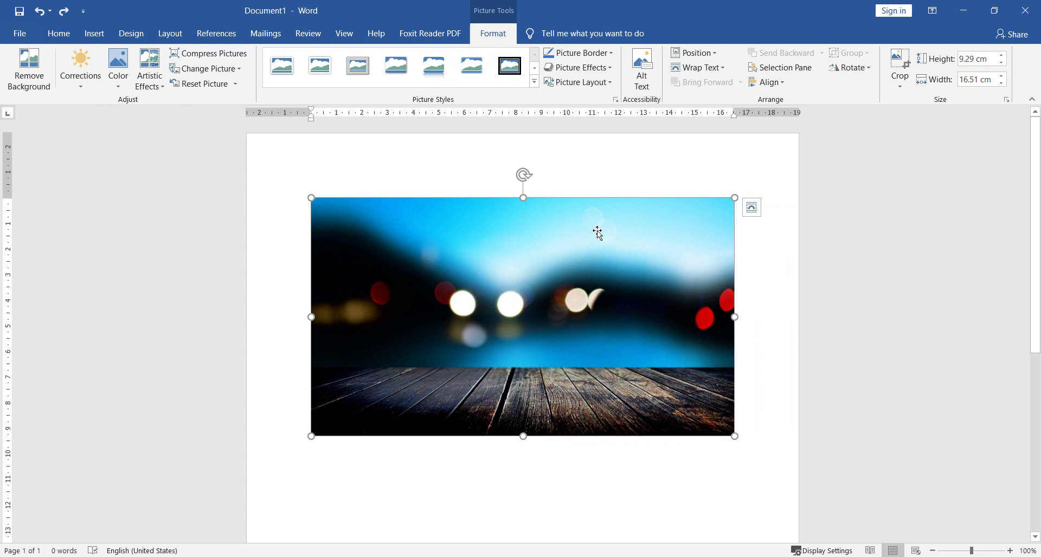
key(Delete)
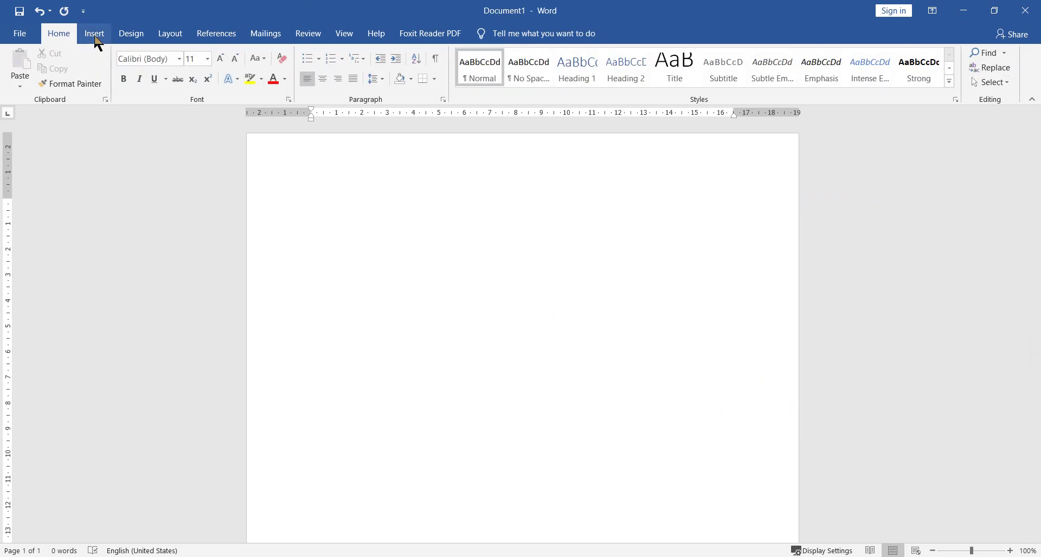
Step: Open the Online Pictures dialog and scroll through its categories
click(95, 34)
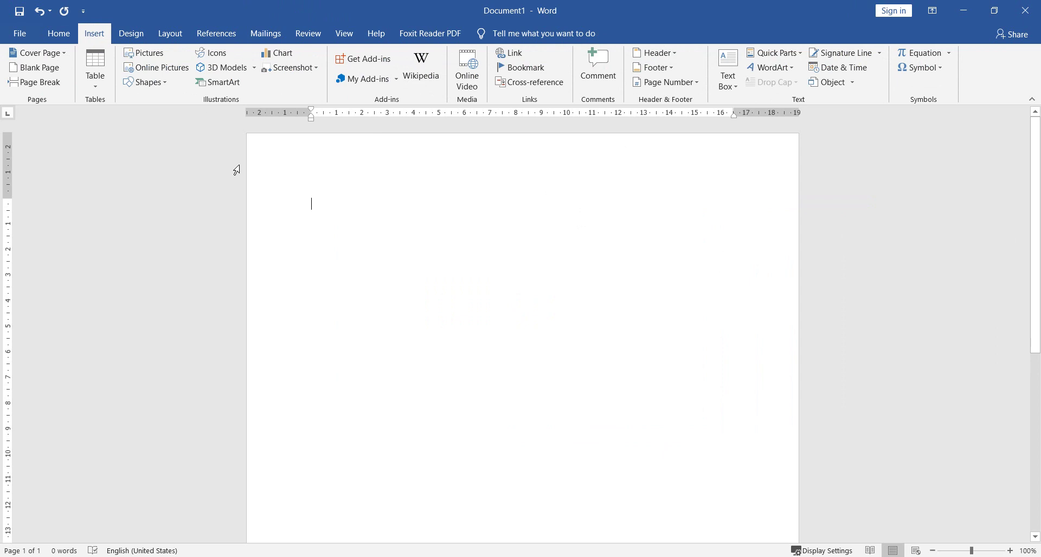
click(156, 70)
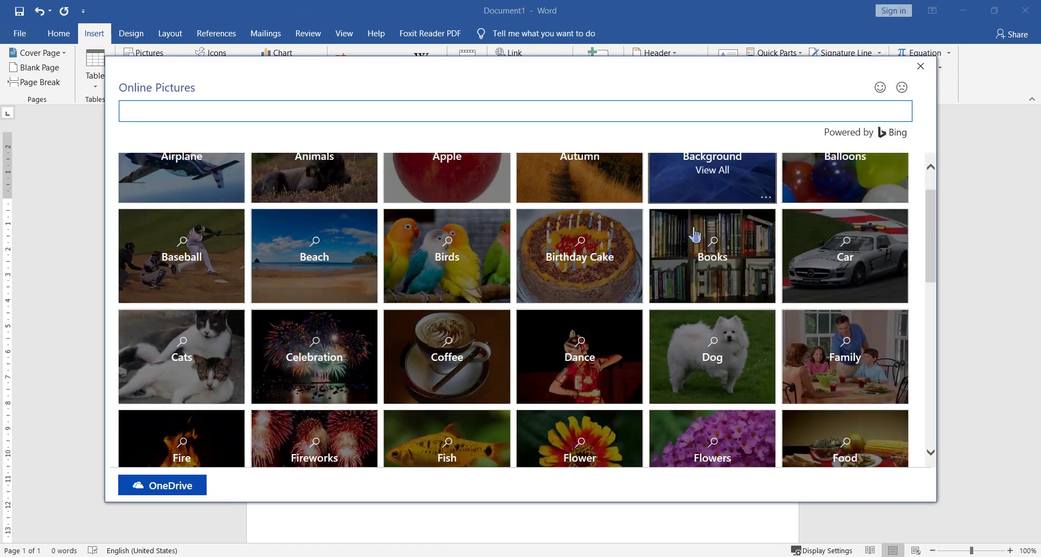
scroll(694, 234, down, 3)
scroll(683, 271, down, 5)
scroll(681, 288, up, 5)
scroll(662, 293, up, 3)
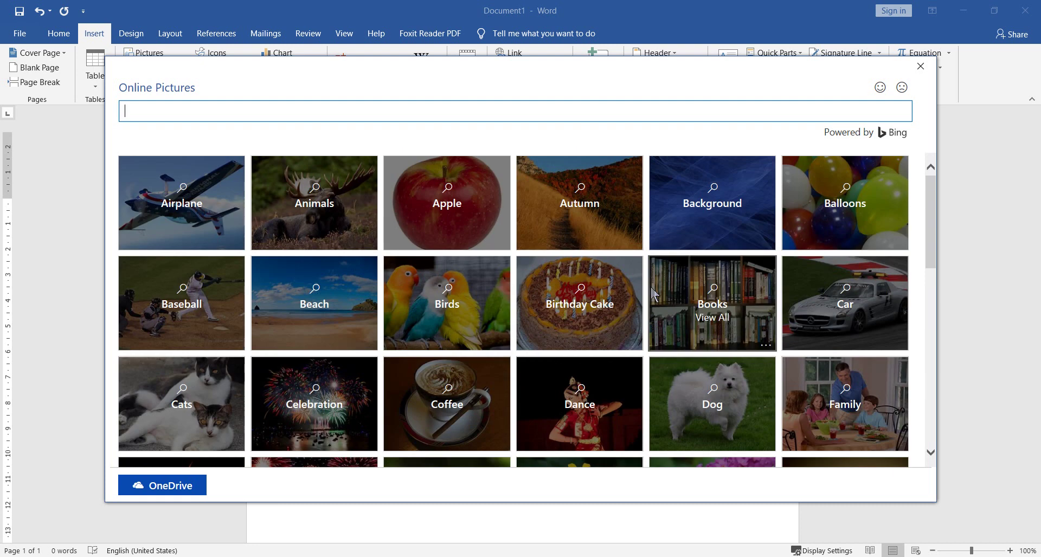
scroll(629, 298, down, 3)
scroll(603, 302, up, 3)
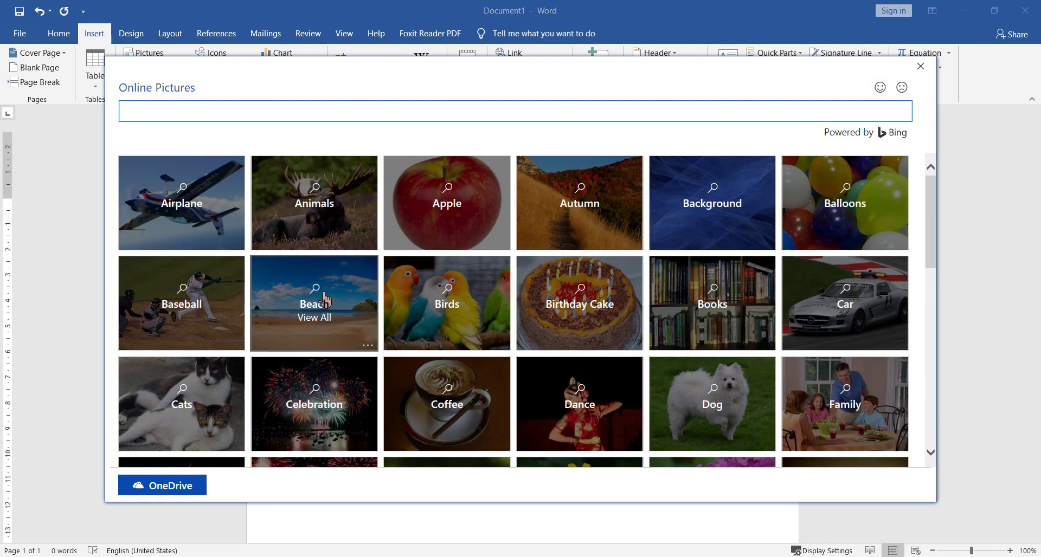
Step: Browse the Airplanes, Background and one more online picture category
click(207, 210)
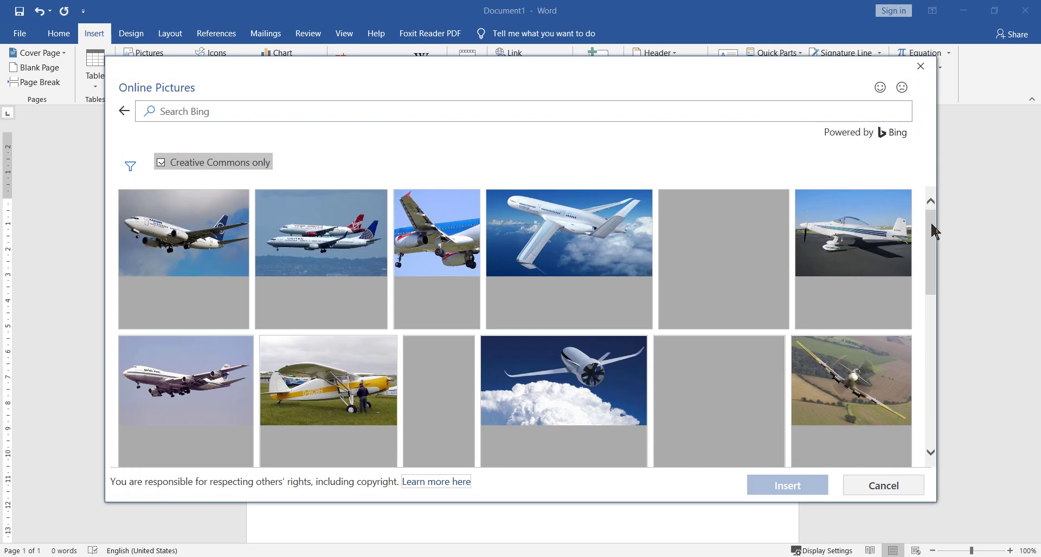
scroll(934, 231, down, 3)
scroll(298, 174, up, 3)
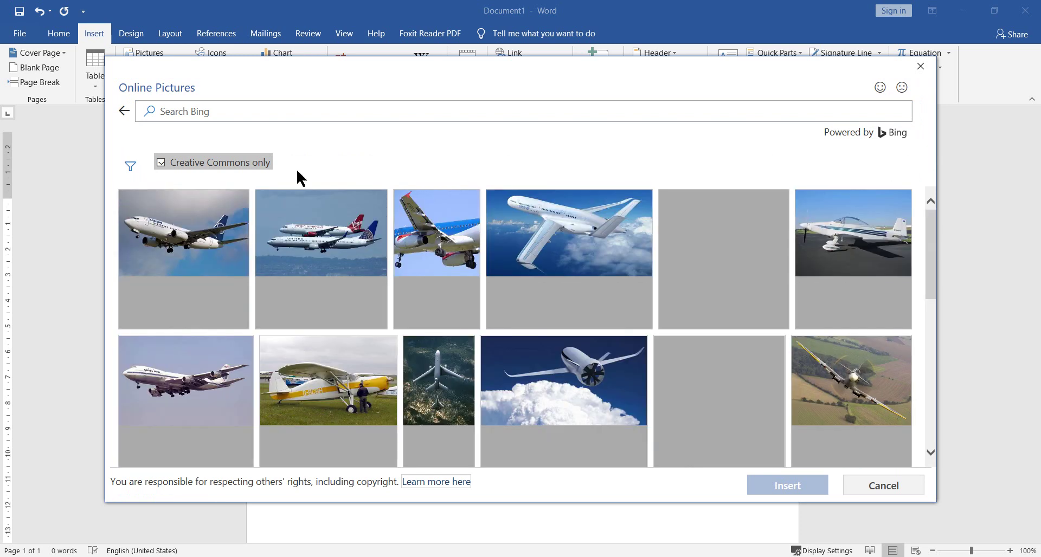
click(121, 112)
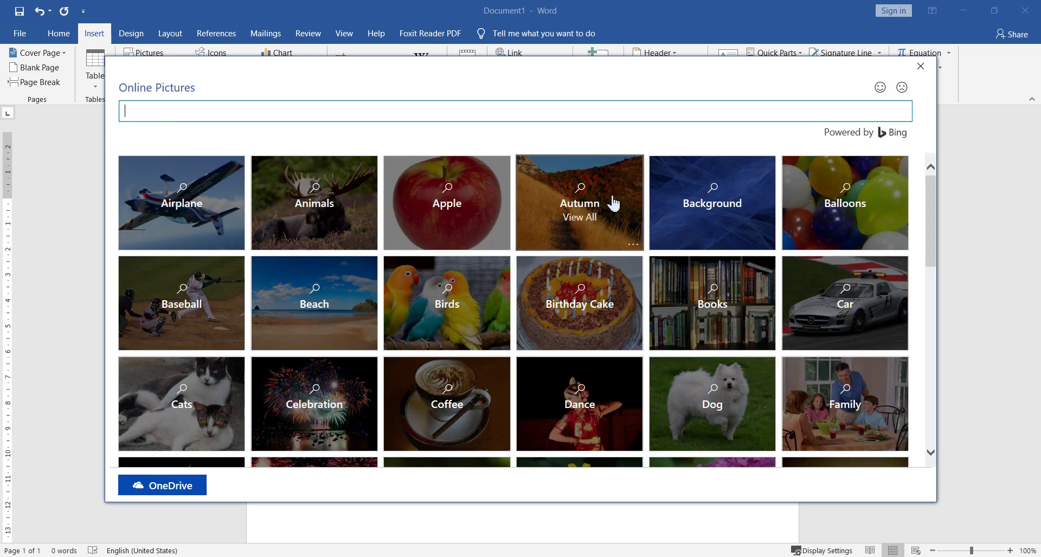
click(705, 191)
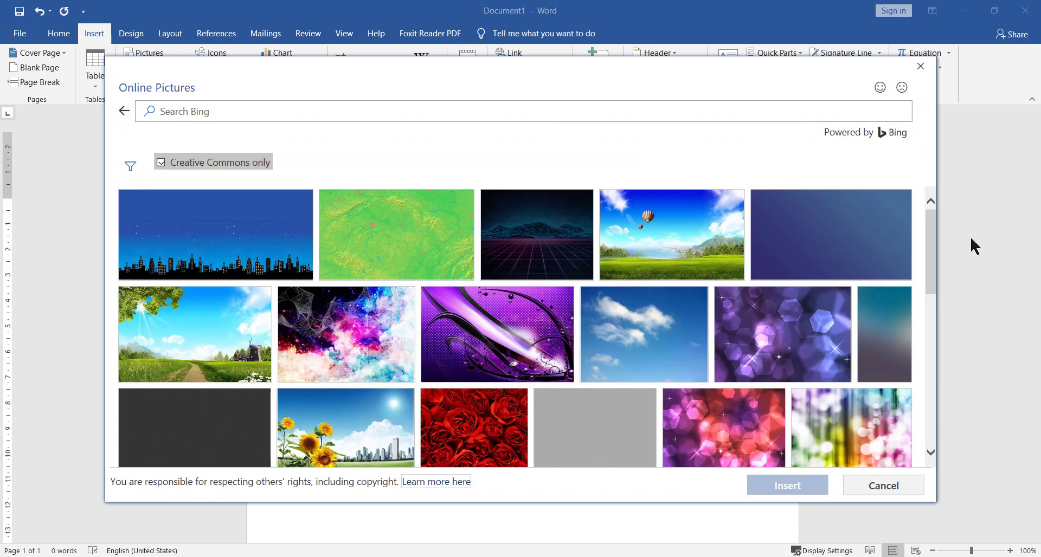
drag(932, 232, 922, 279)
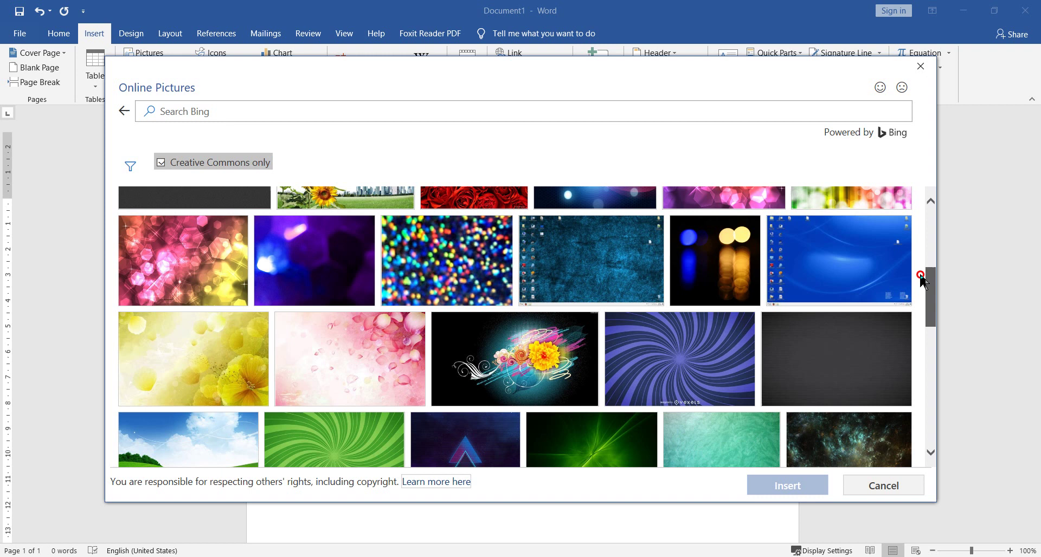
drag(921, 280, 922, 205)
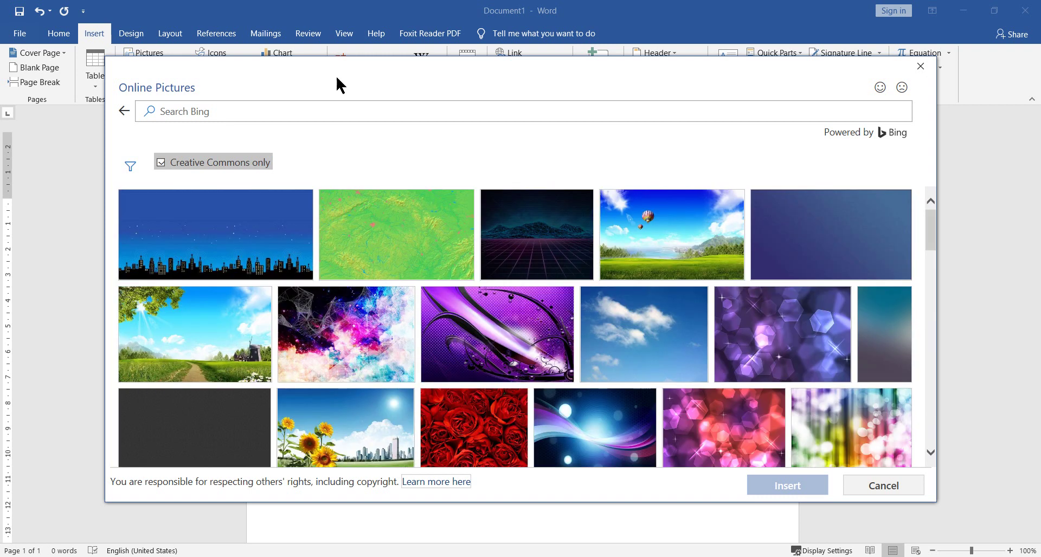
click(122, 111)
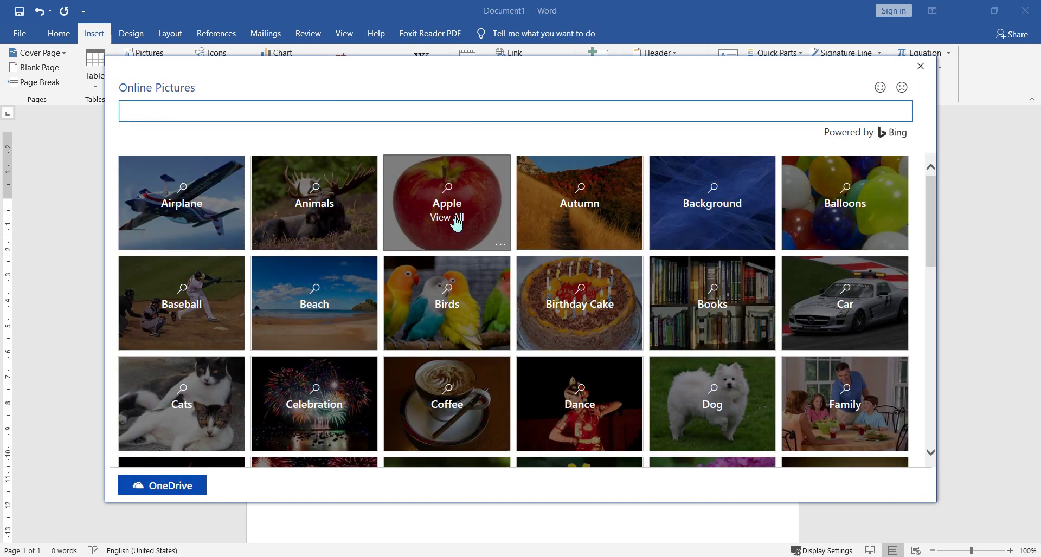
click(464, 400)
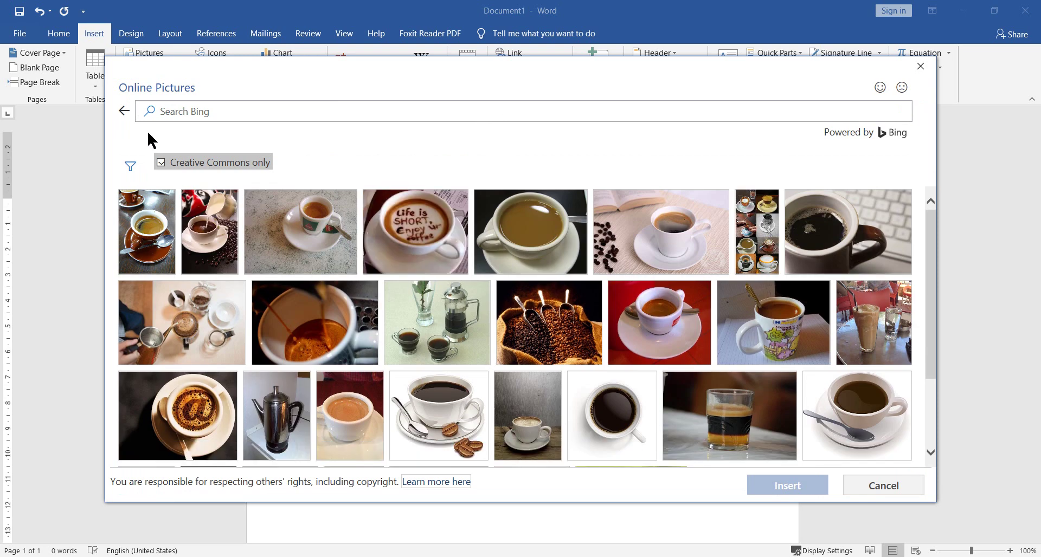
click(124, 111)
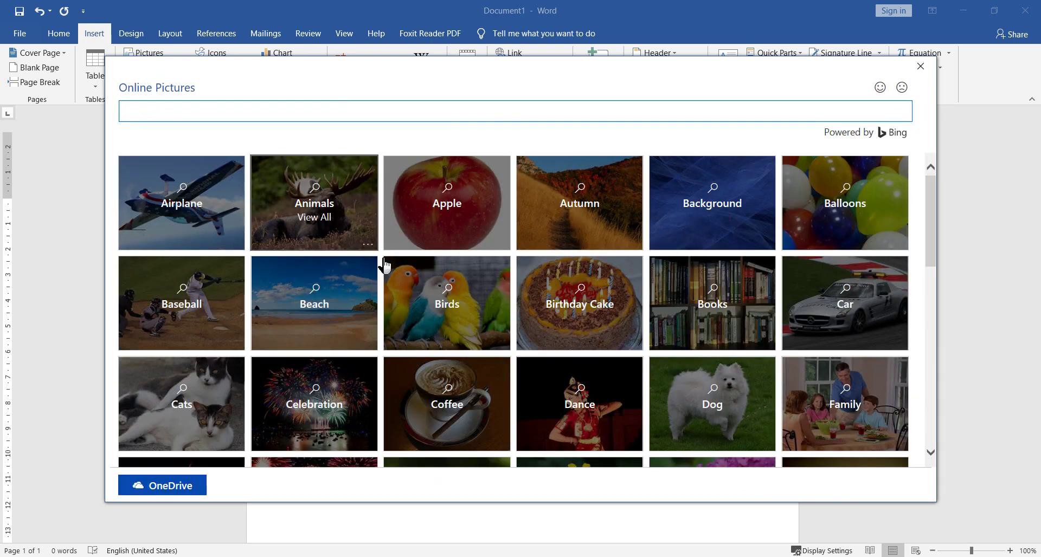
Step: Look through the Fire category pictures and return to the categories
scroll(401, 272, down, 2)
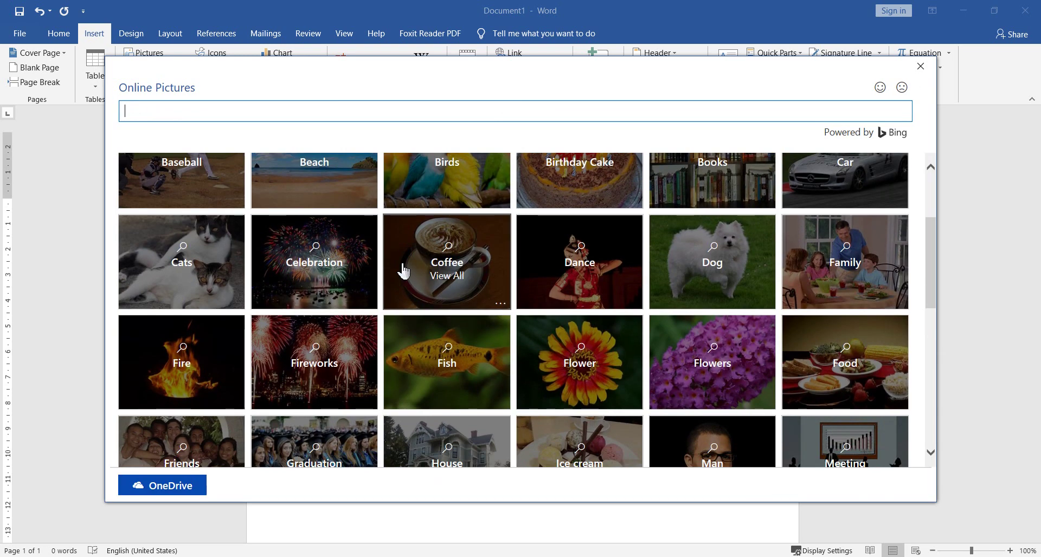
scroll(403, 271, down, 2)
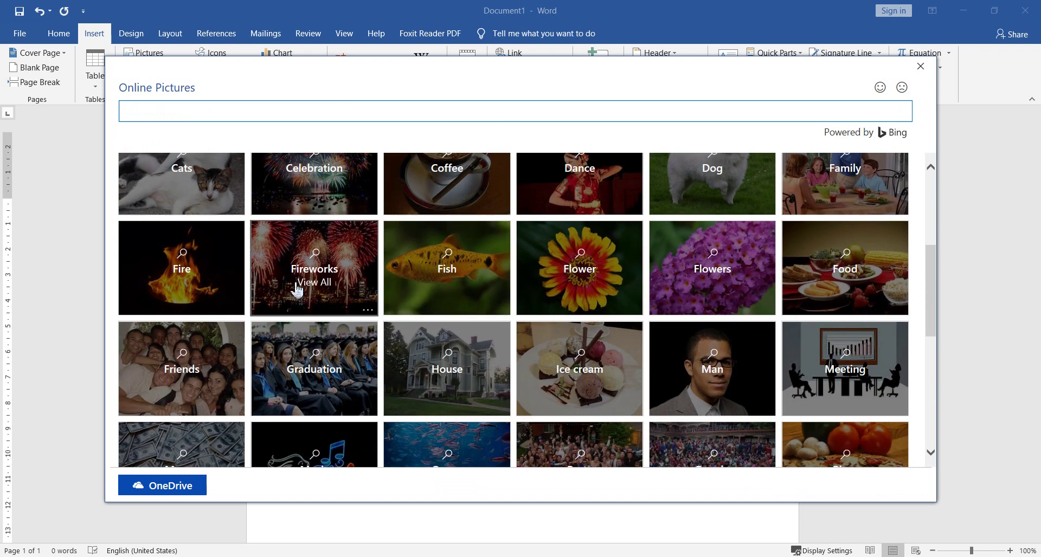
click(179, 277)
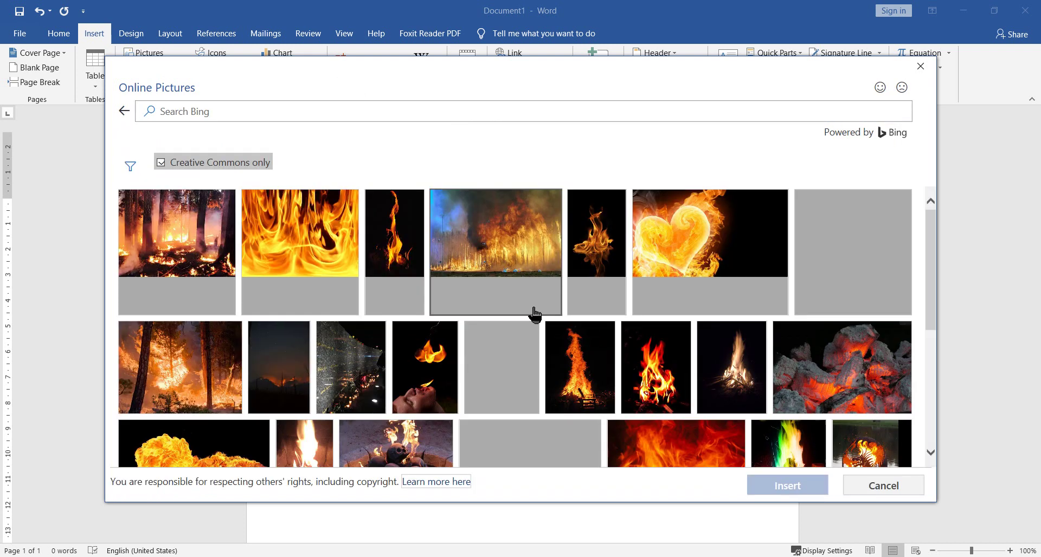
scroll(690, 255, down, 1)
scroll(691, 261, down, 1)
scroll(689, 264, down, 1)
scroll(690, 264, up, 3)
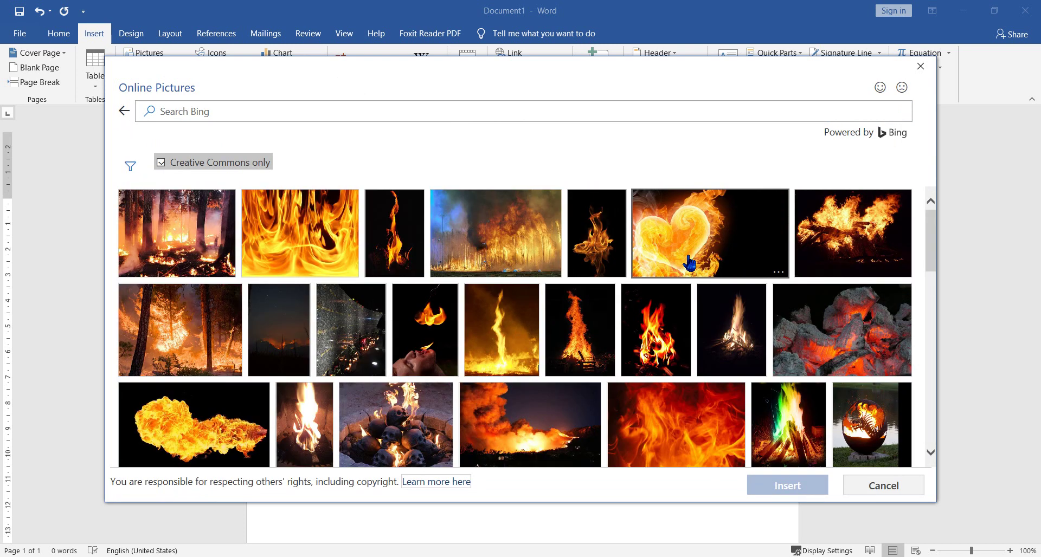
click(125, 109)
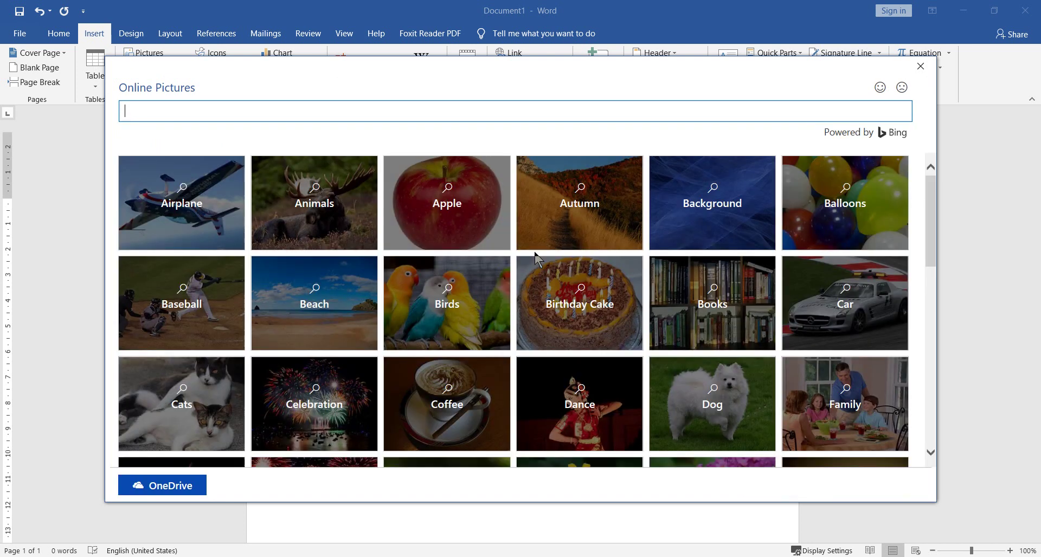
Step: Open the Thank You category and select the boy holding a Thank You! sign
scroll(534, 260, down, 2)
scroll(536, 261, down, 3)
scroll(535, 260, down, 3)
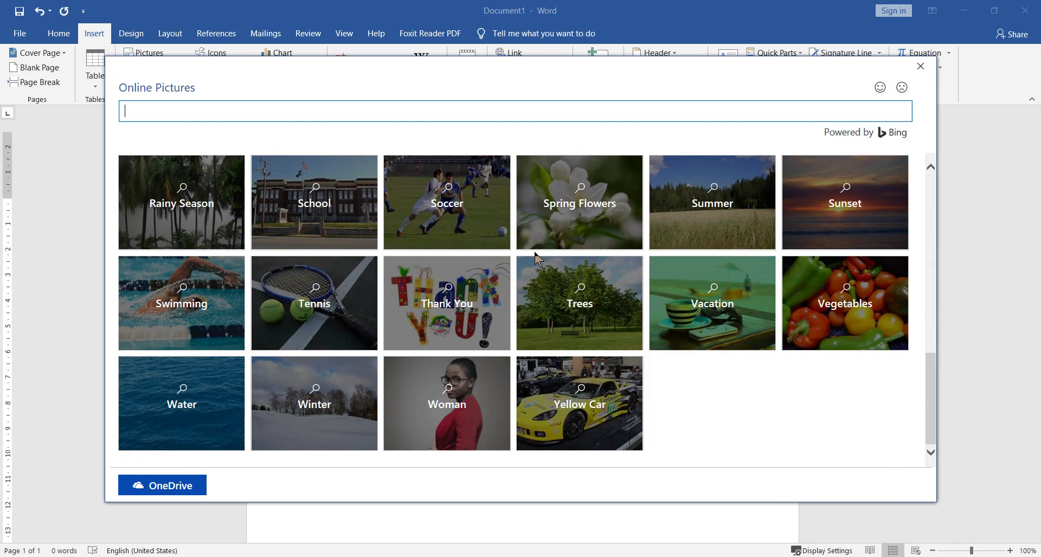
click(446, 307)
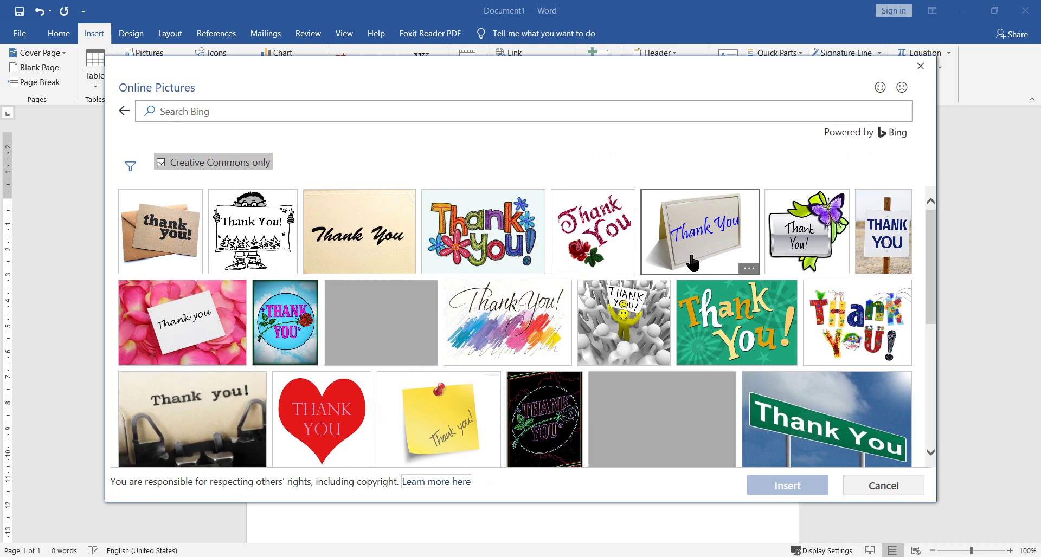
click(252, 232)
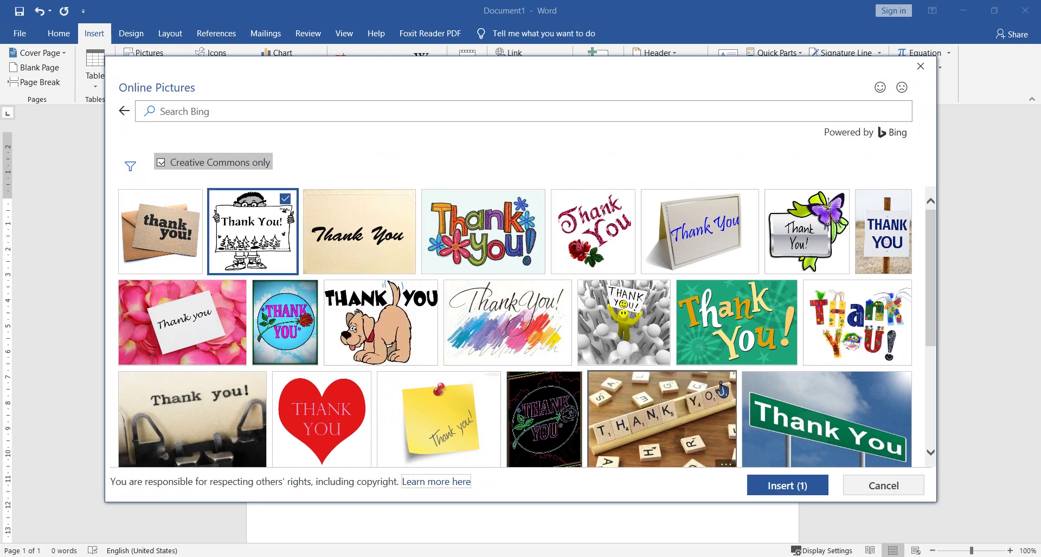
Step: Insert the Thank You! cartoon, enlarge it to about 12.6 cm wide, delete its credit caption, then undo
click(813, 486)
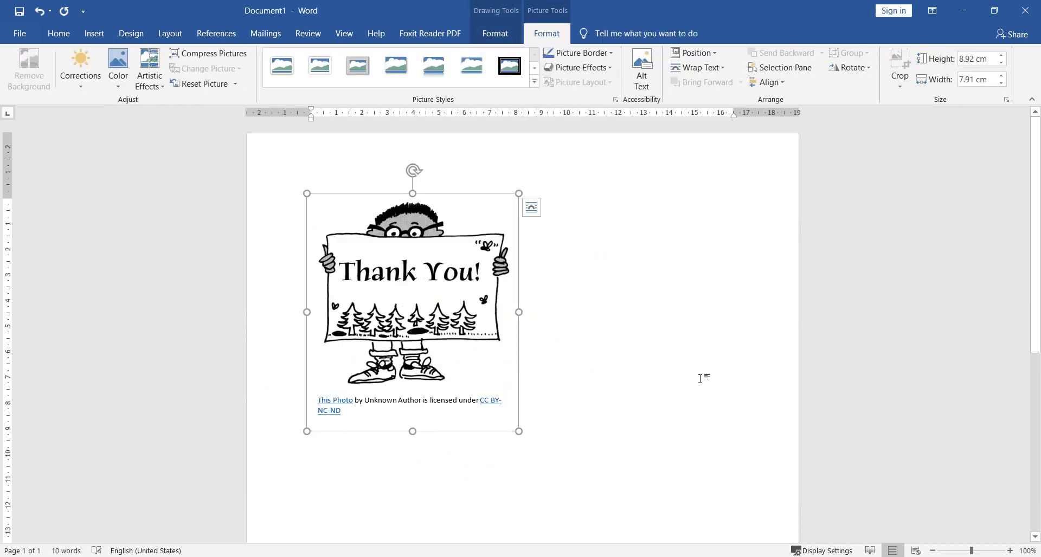
drag(516, 431, 634, 515)
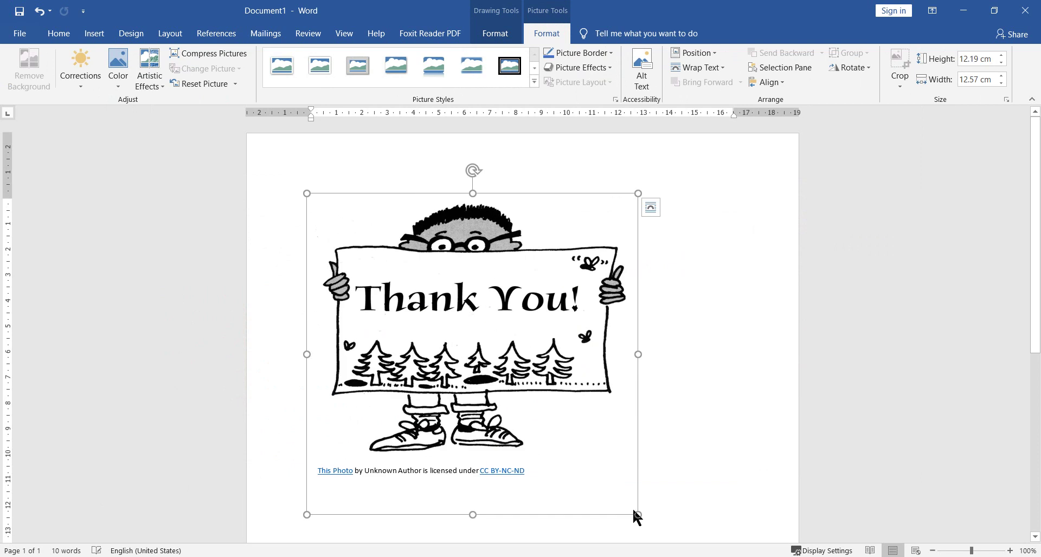
click(506, 472)
drag(554, 483, 315, 472)
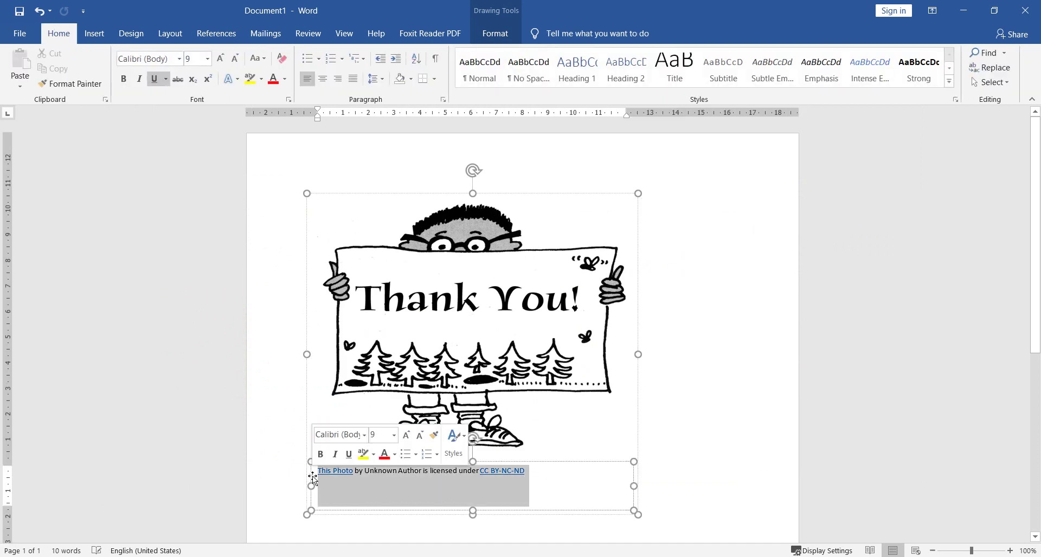
key(BackSpace)
key(Escape)
key(Delete)
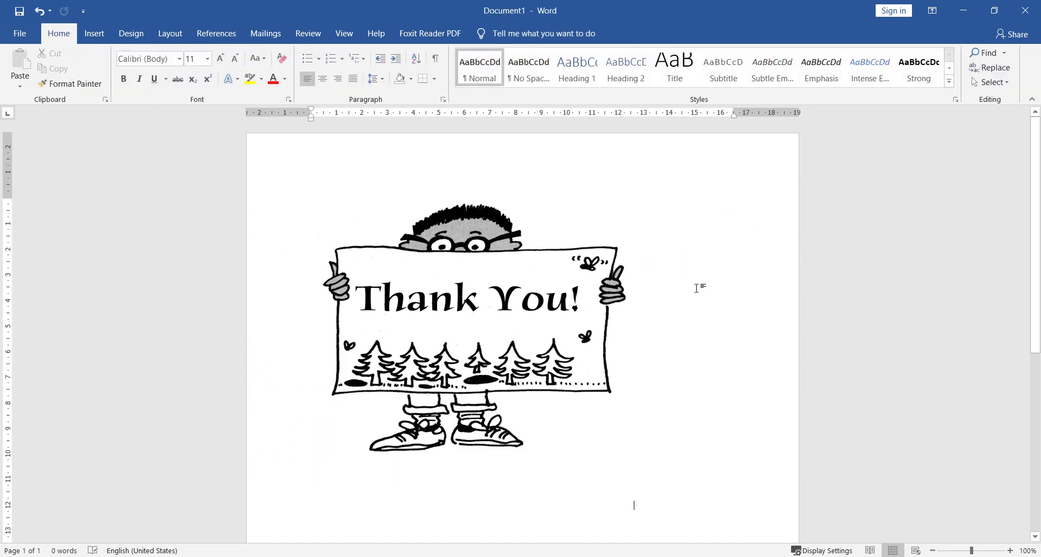
key(ctrl+z)
key(ctrl+z)
key(ctrl+z)
key(ctrl+z)
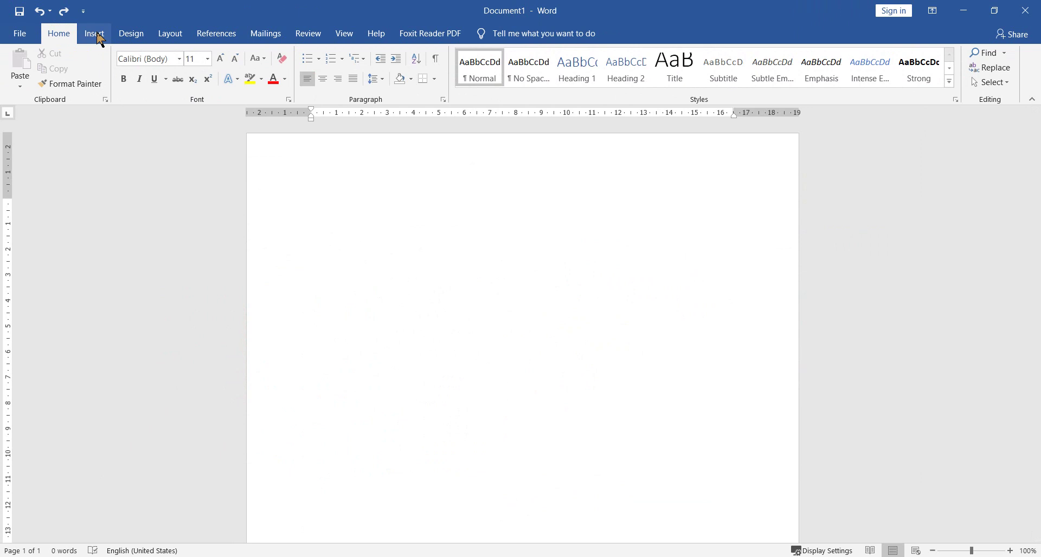
Step: Reopen Online Pictures and scroll through the categories
click(95, 35)
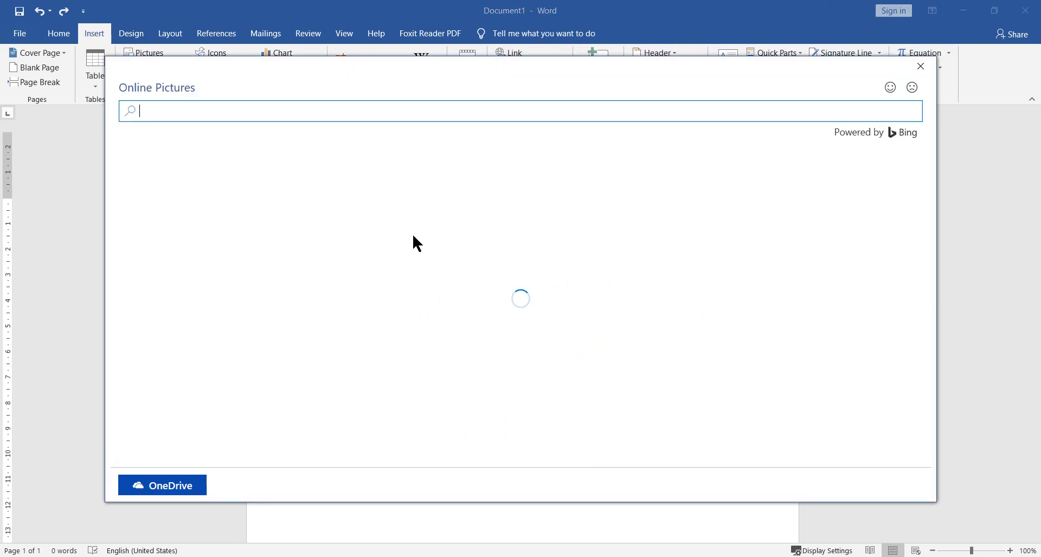
scroll(591, 244, down, 3)
scroll(592, 244, down, 3)
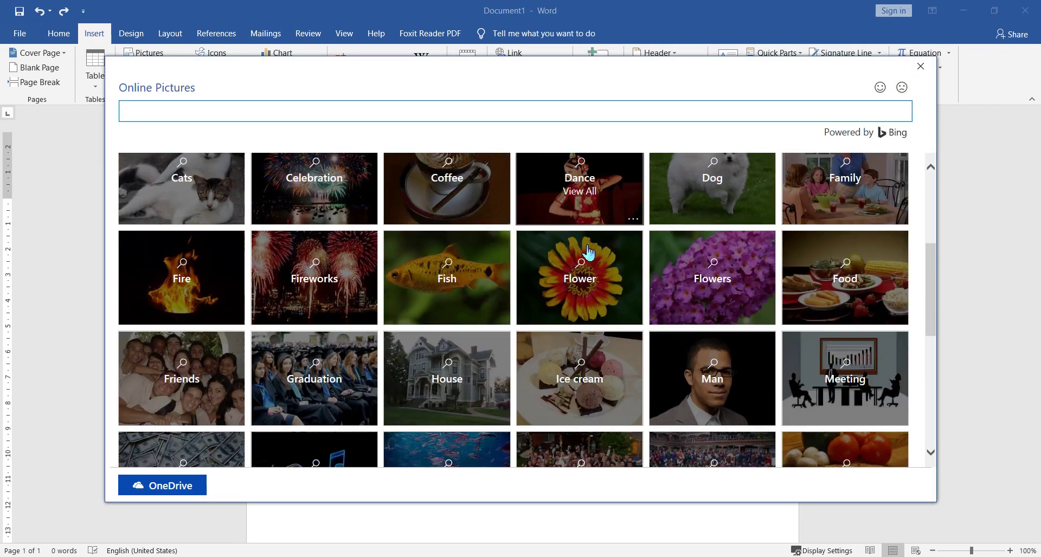
scroll(587, 252, up, 2)
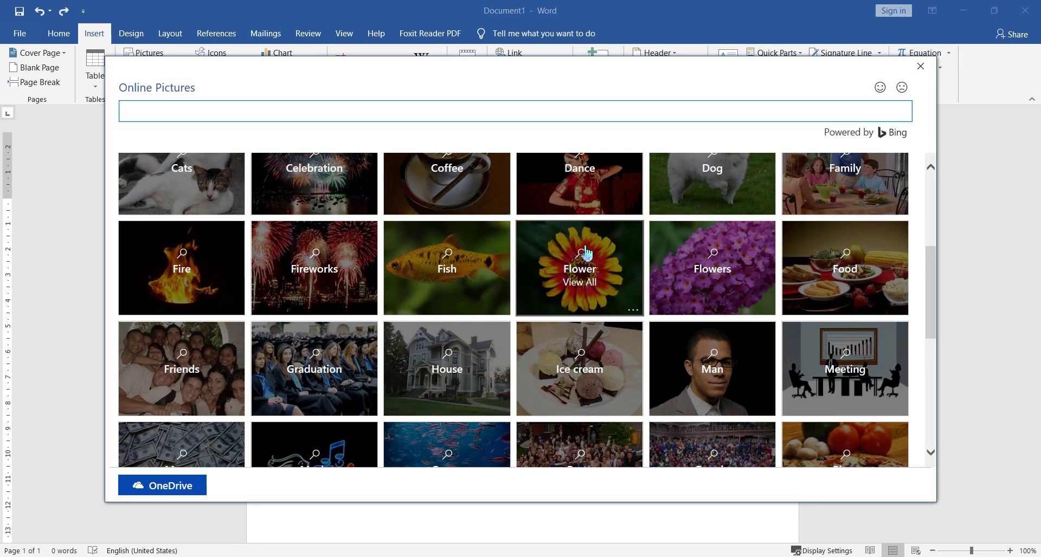
Step: Browse the Graduation category pictures
click(322, 361)
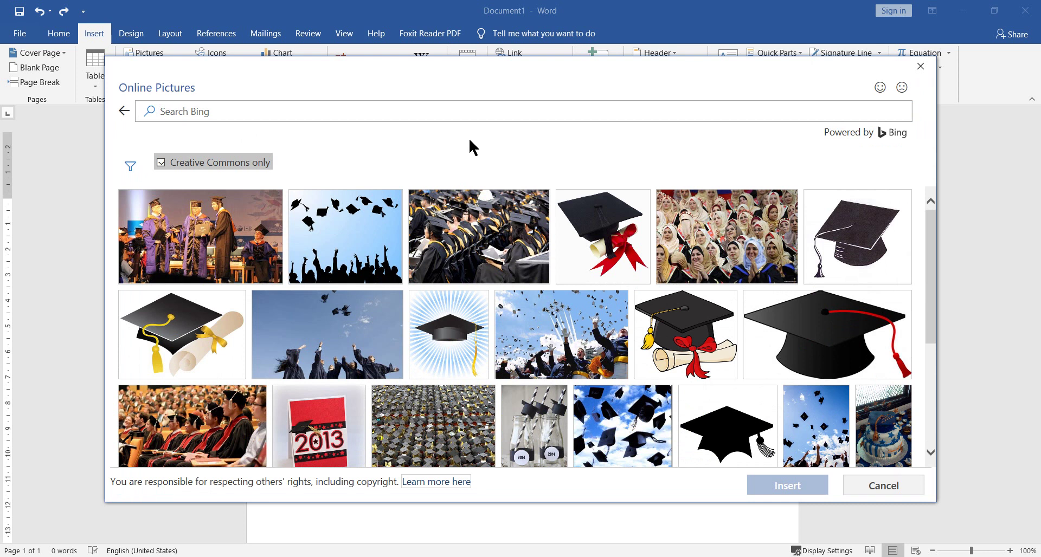
scroll(632, 295, down, 3)
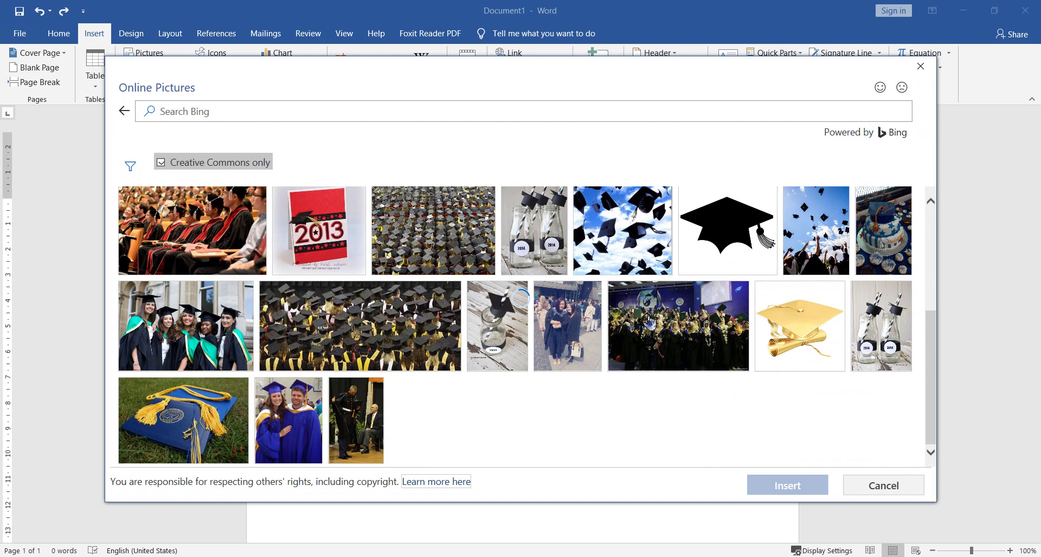
scroll(477, 293, down, 5)
scroll(491, 296, down, 2)
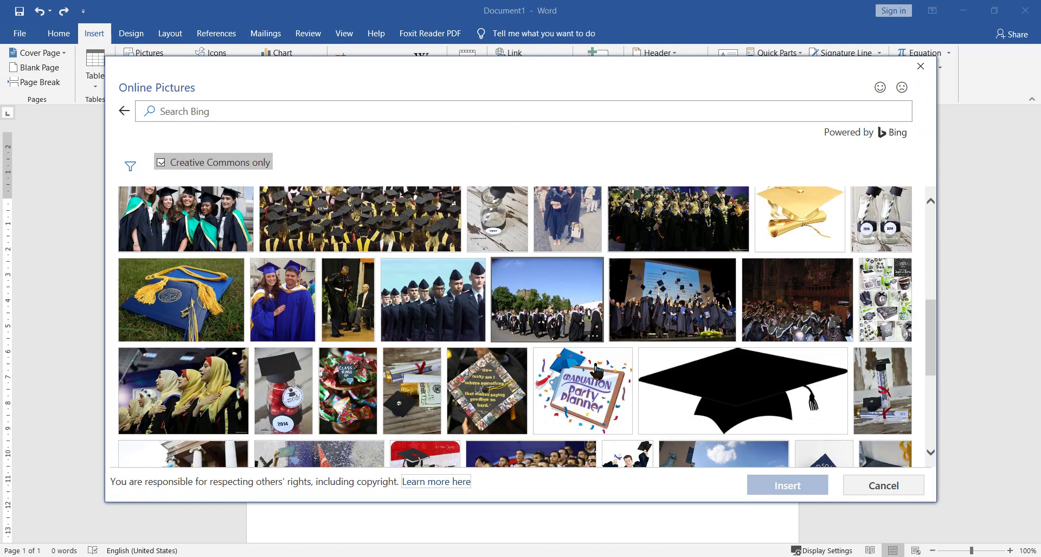
scroll(542, 331, down, 3)
scroll(644, 386, down, 3)
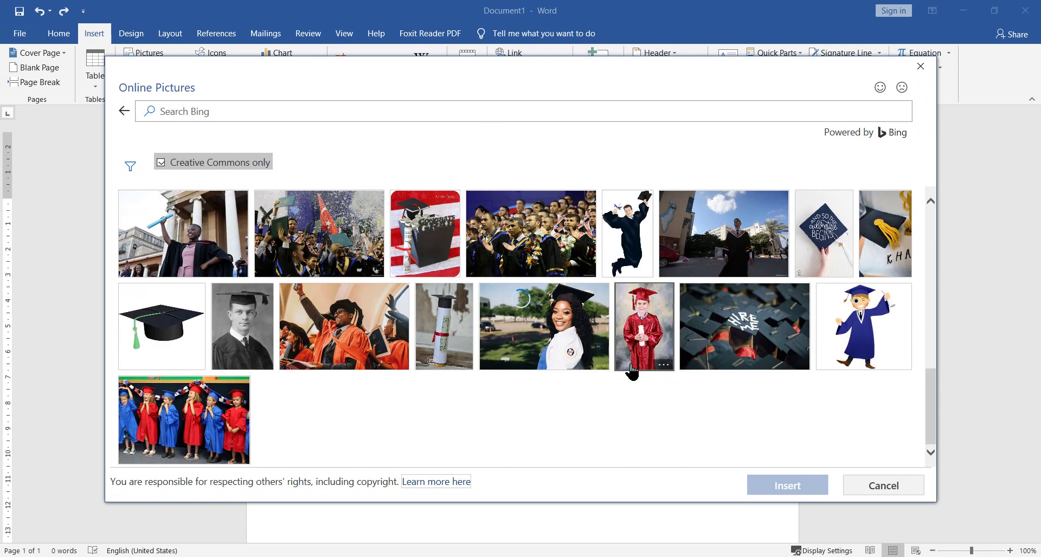
scroll(635, 380, up, 3)
scroll(628, 372, down, 1)
scroll(628, 373, up, 5)
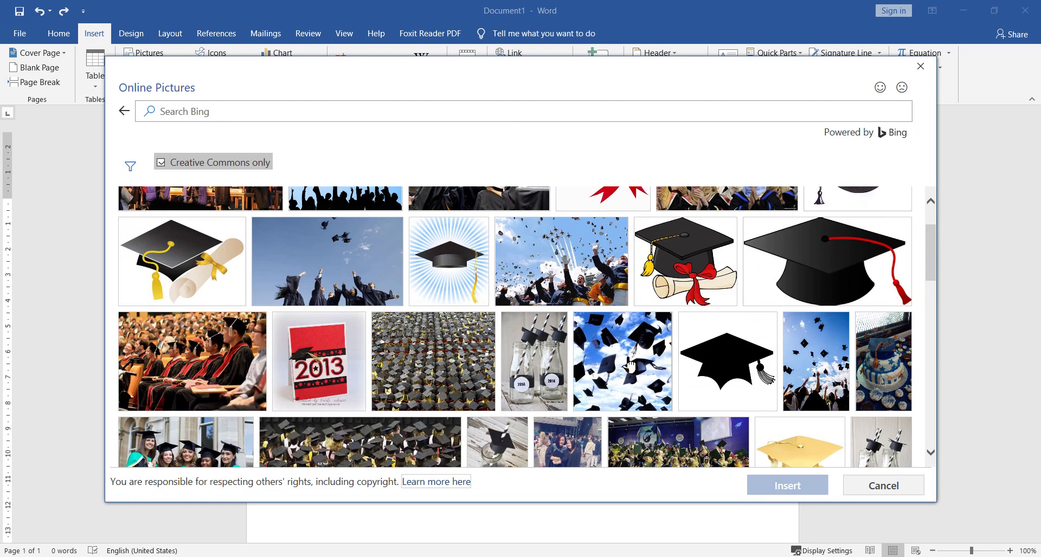
scroll(488, 272, up, 5)
Step: Go back to the categories and open the Music category
click(125, 111)
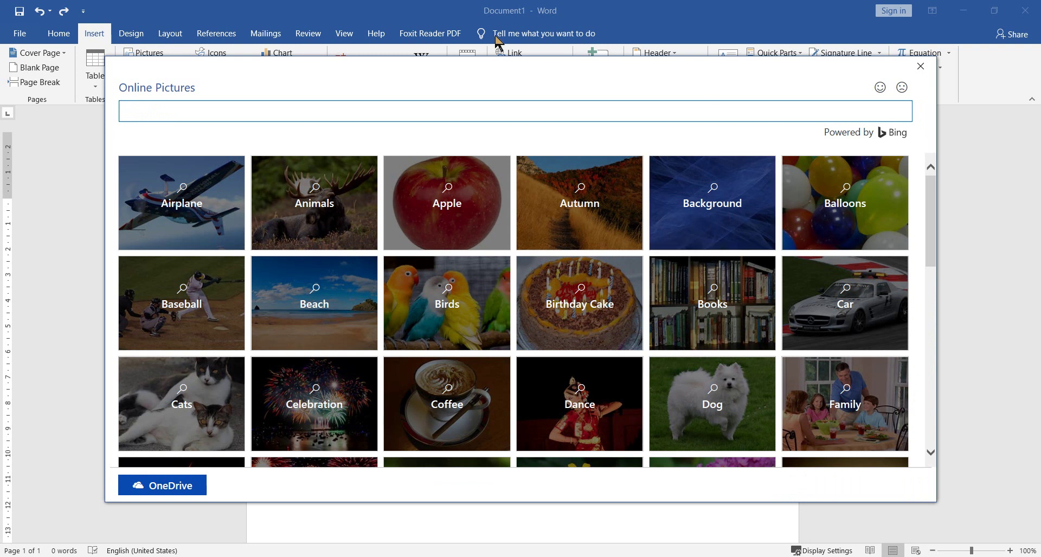
scroll(860, 208, down, 3)
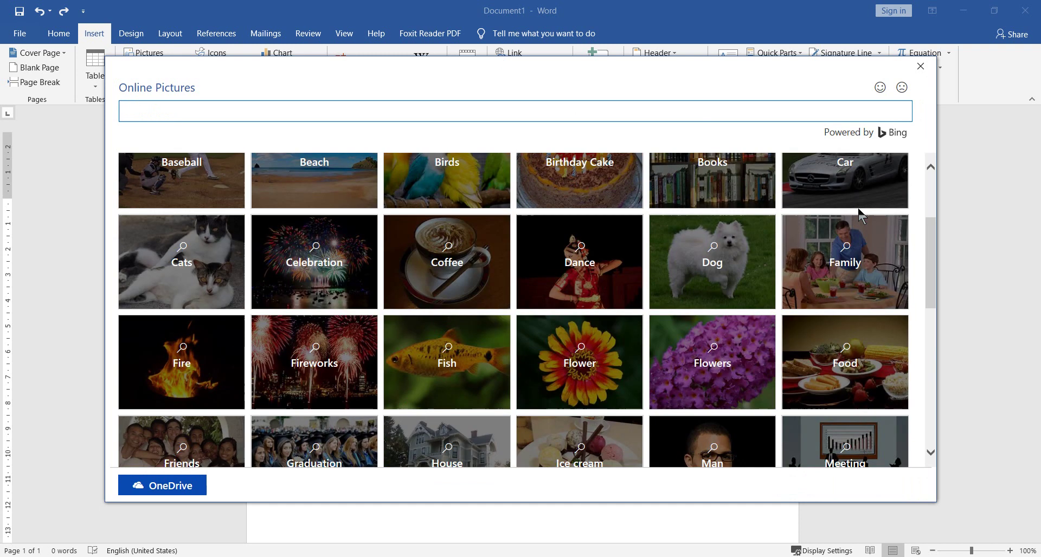
scroll(859, 215, down, 5)
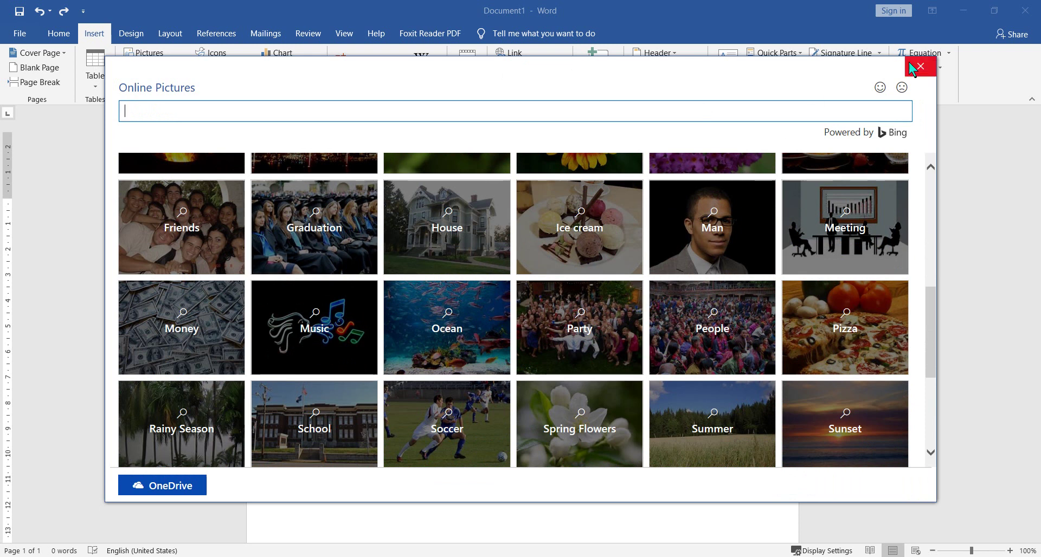
click(339, 314)
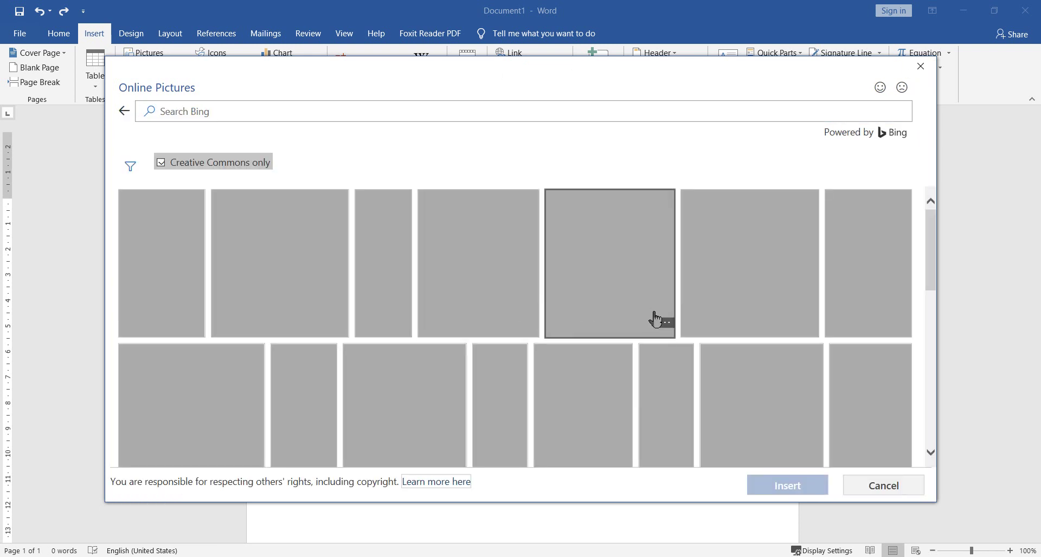
Step: Close Online Pictures and open the Shapes gallery
click(921, 66)
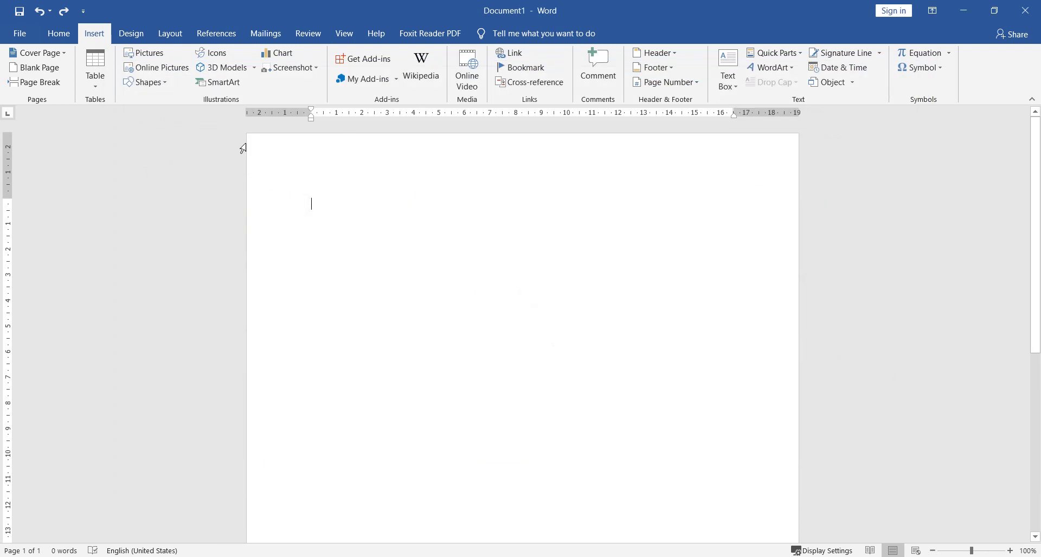
click(150, 83)
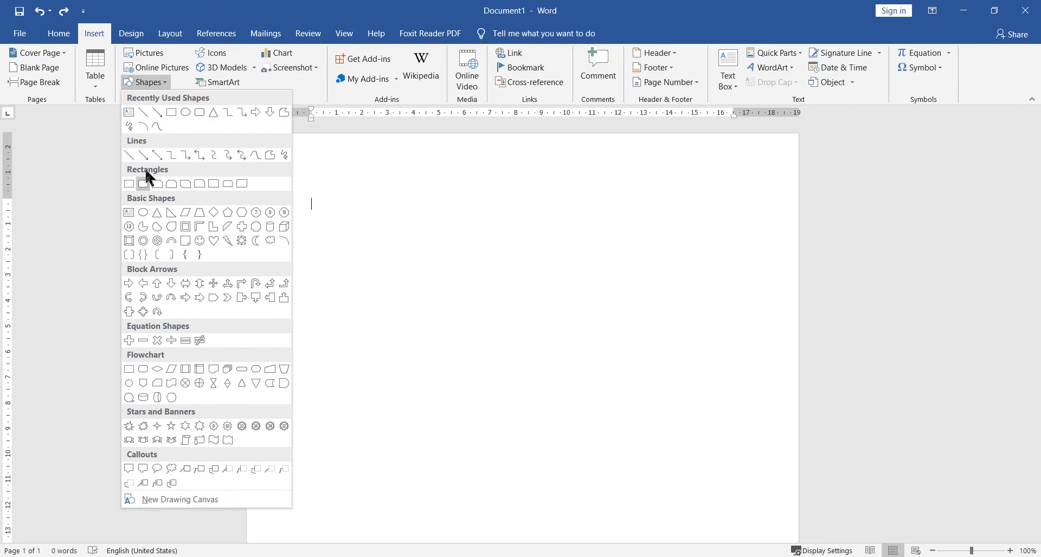
Step: Draw a Sun shape about 12.57 cm high by 15.81 cm wide across the upper page
click(244, 242)
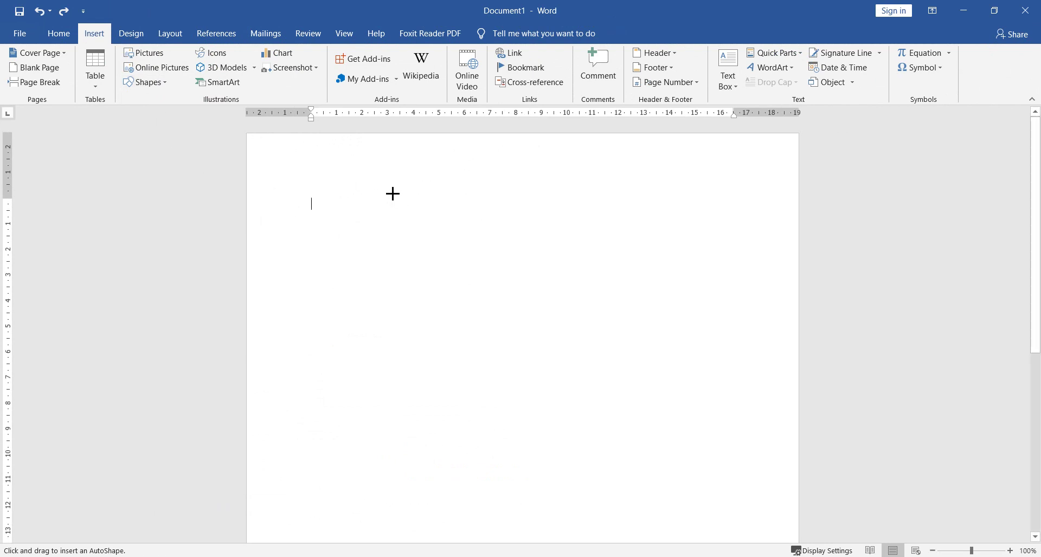
drag(357, 193, 757, 512)
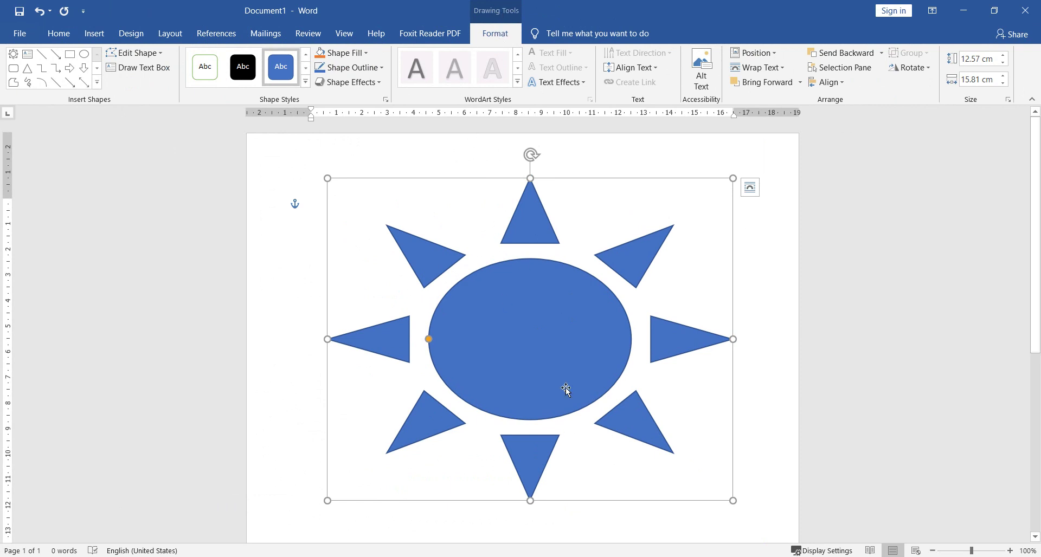
Step: Apply a 90° linear gradient fill, near-white to light blue, via More Gradients in Format Shape
click(353, 52)
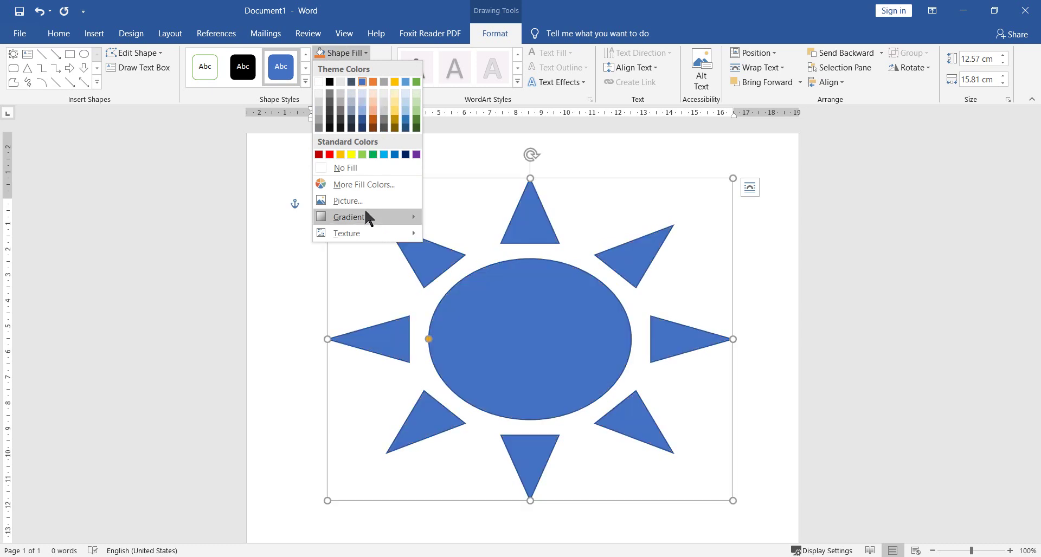
mouse_move(349, 217)
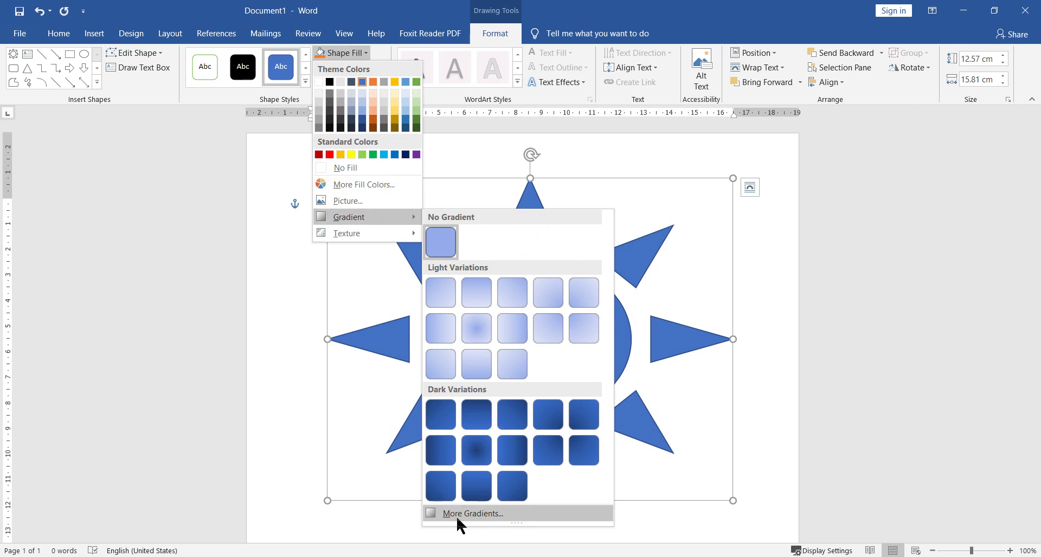
click(470, 514)
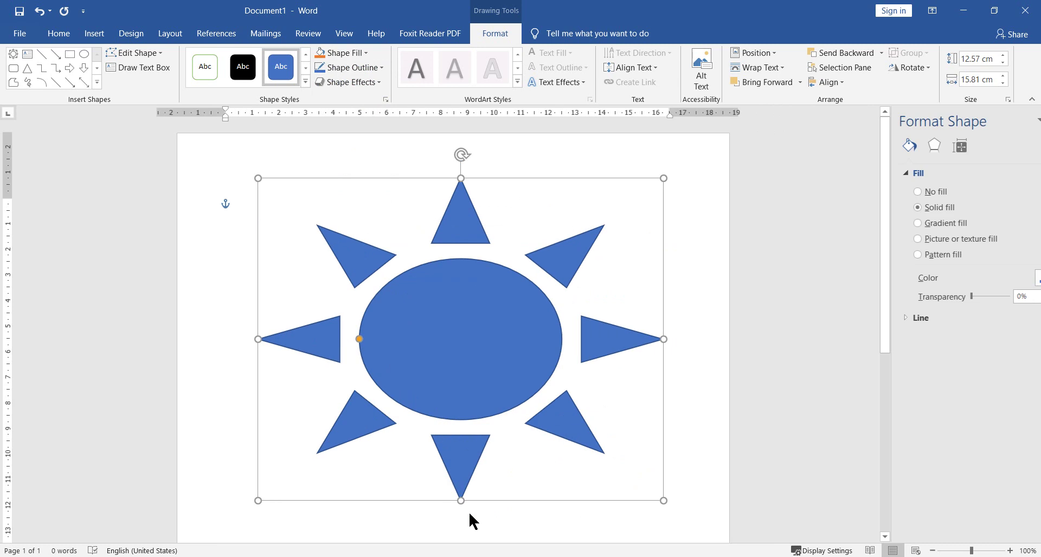
click(903, 224)
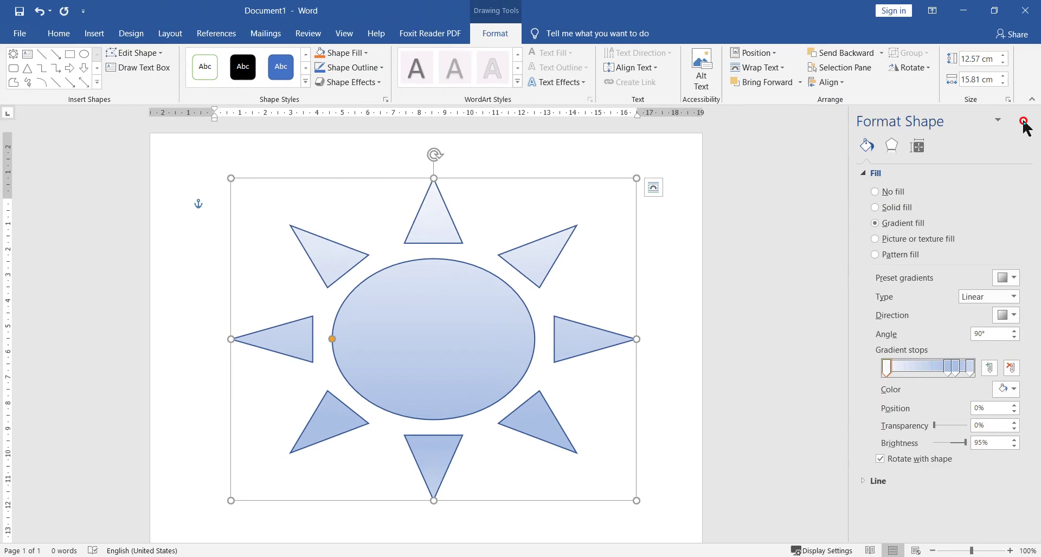
Step: Reopen the gradient settings, make the first stop red and another stop orange
click(1024, 121)
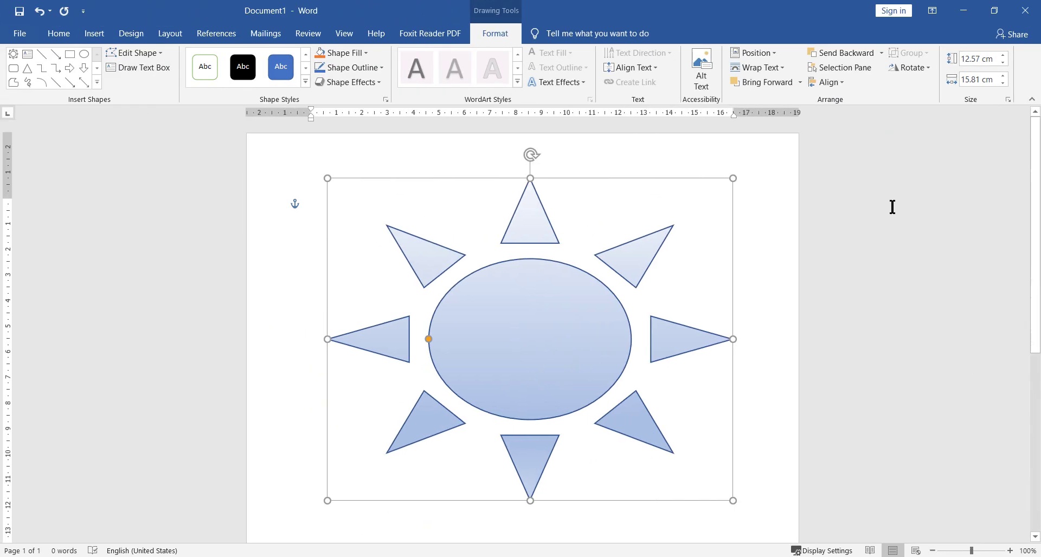
click(362, 54)
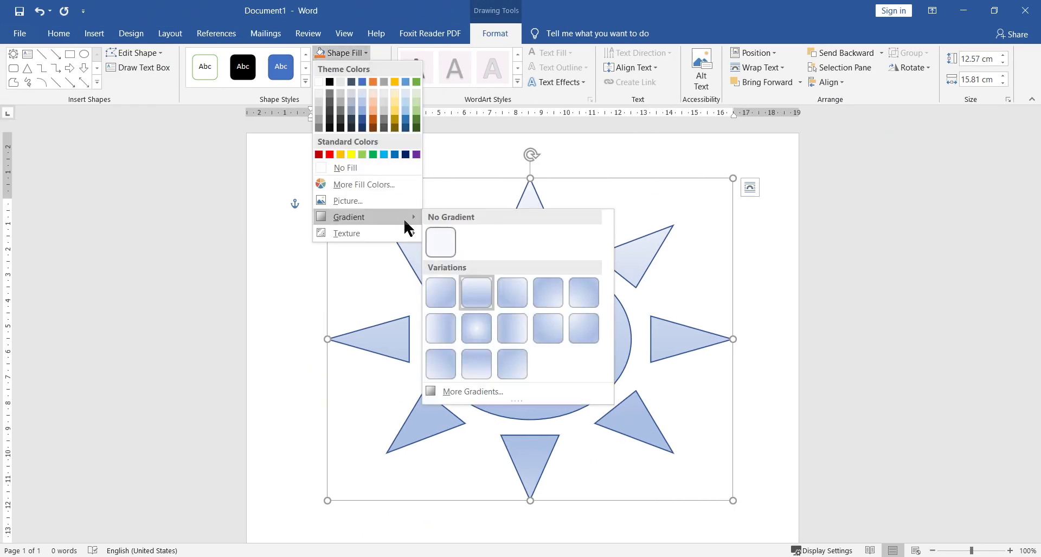
click(486, 393)
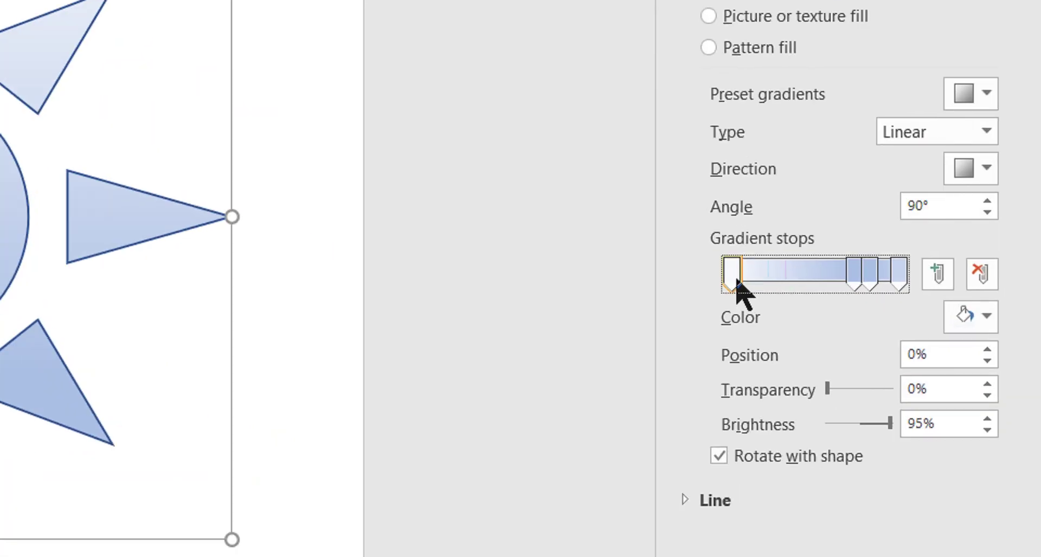
click(967, 317)
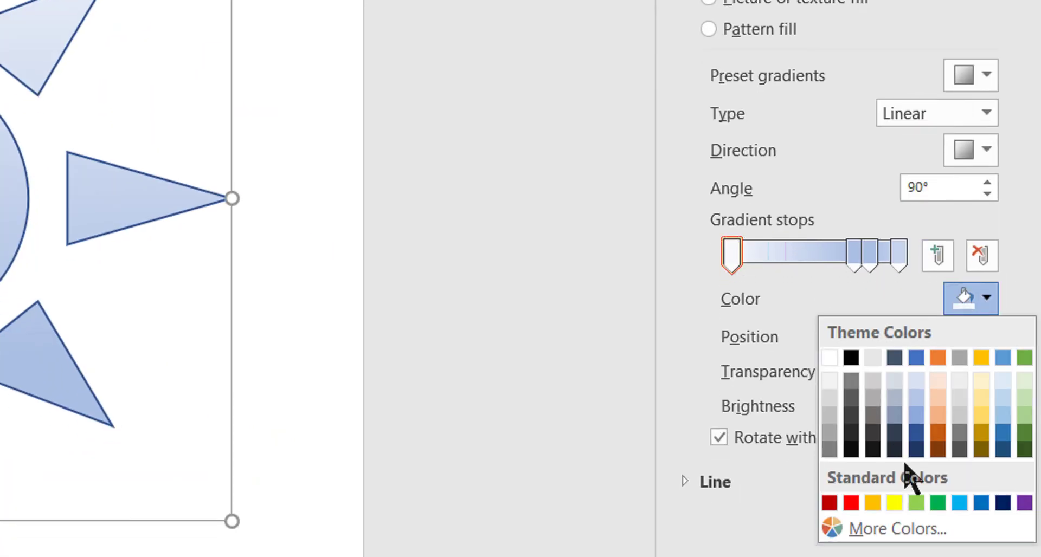
click(849, 434)
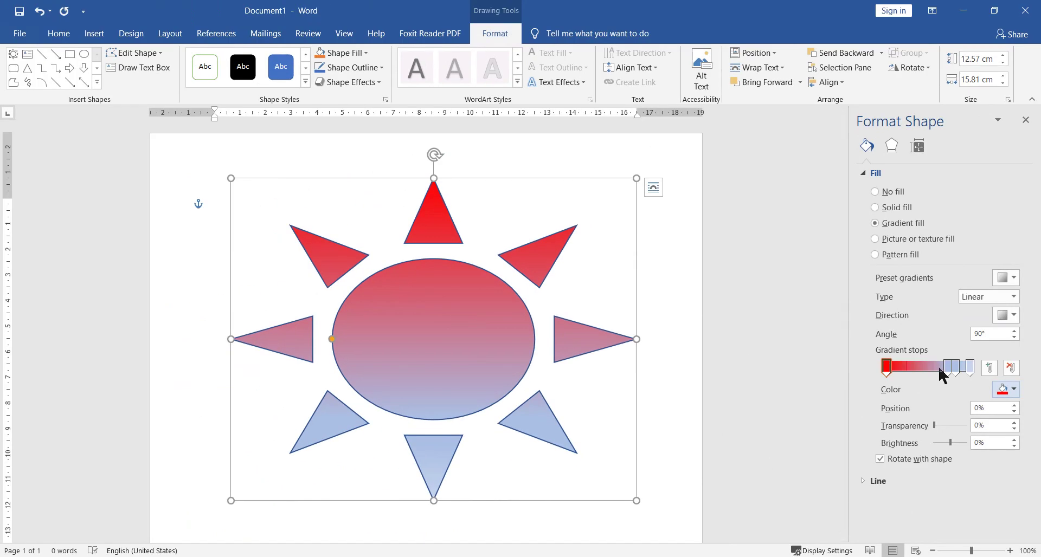
drag(947, 369, 928, 374)
click(1001, 390)
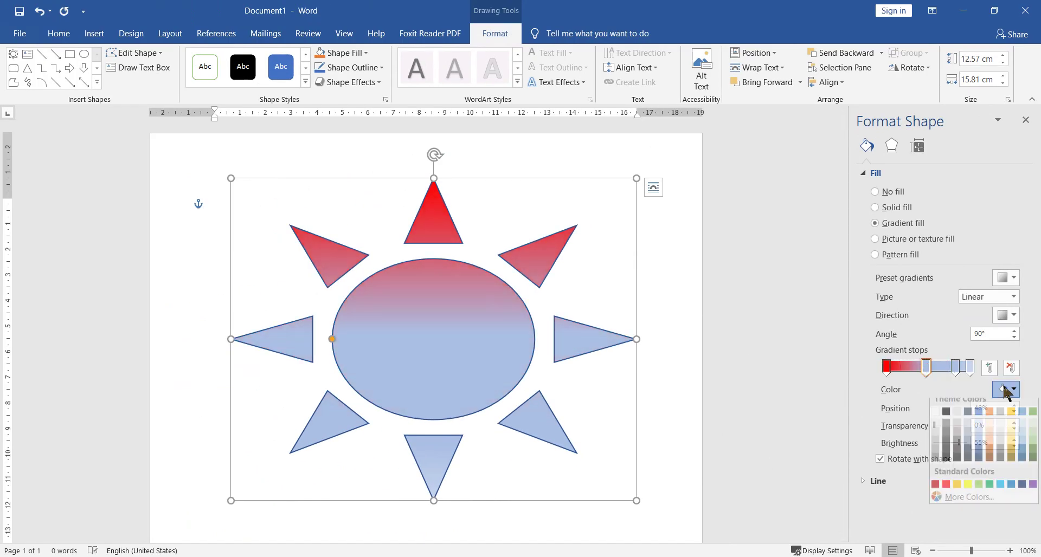
click(957, 492)
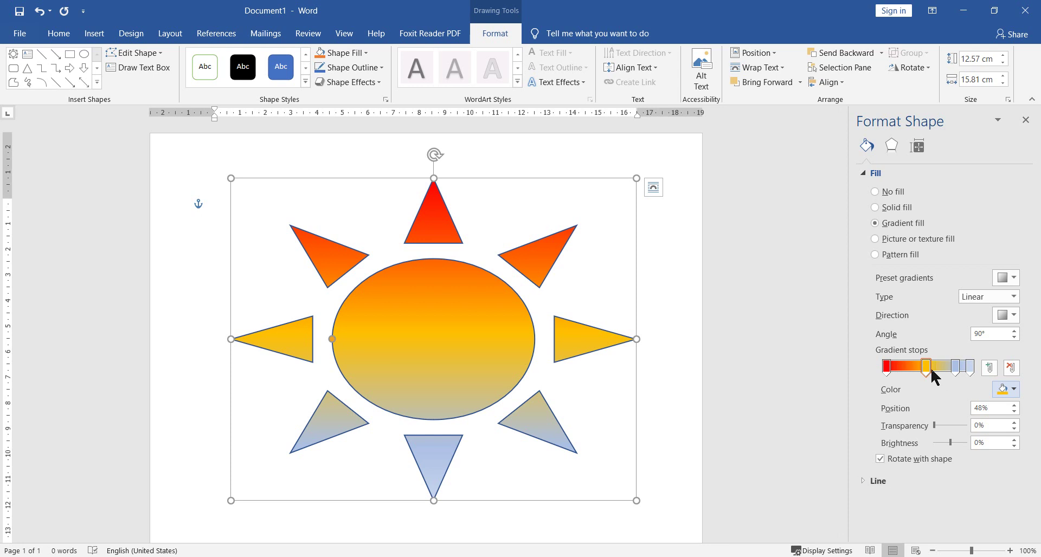
Step: Set the 83% stop dark orange, the last stop light blue and the middle stop green
click(956, 367)
click(1006, 391)
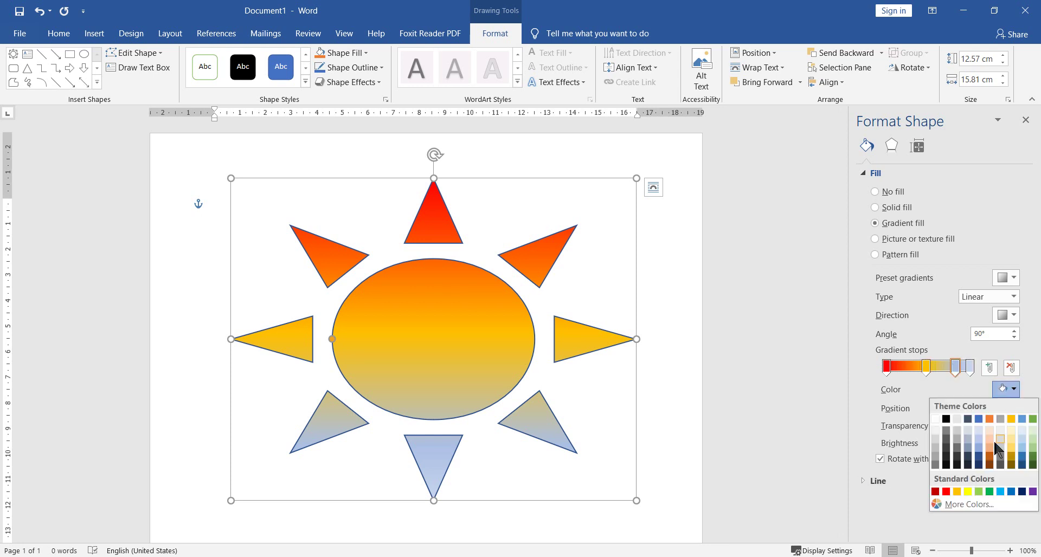
click(989, 458)
click(969, 369)
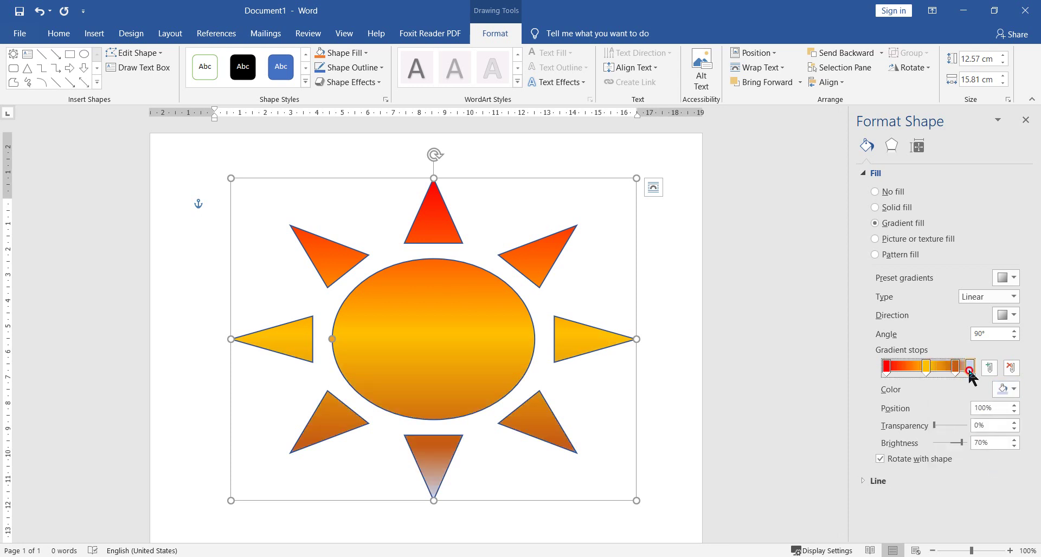
click(1002, 391)
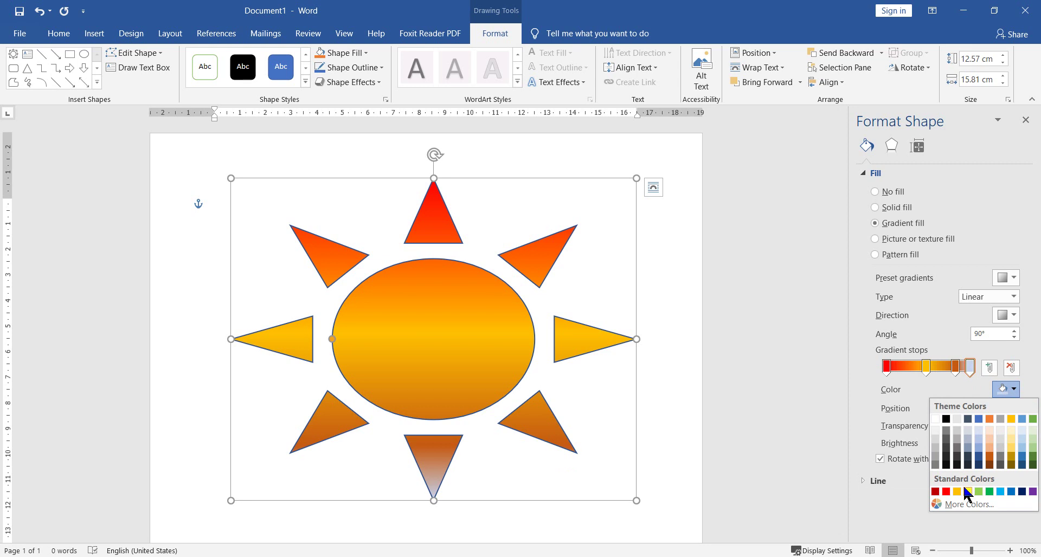
click(967, 492)
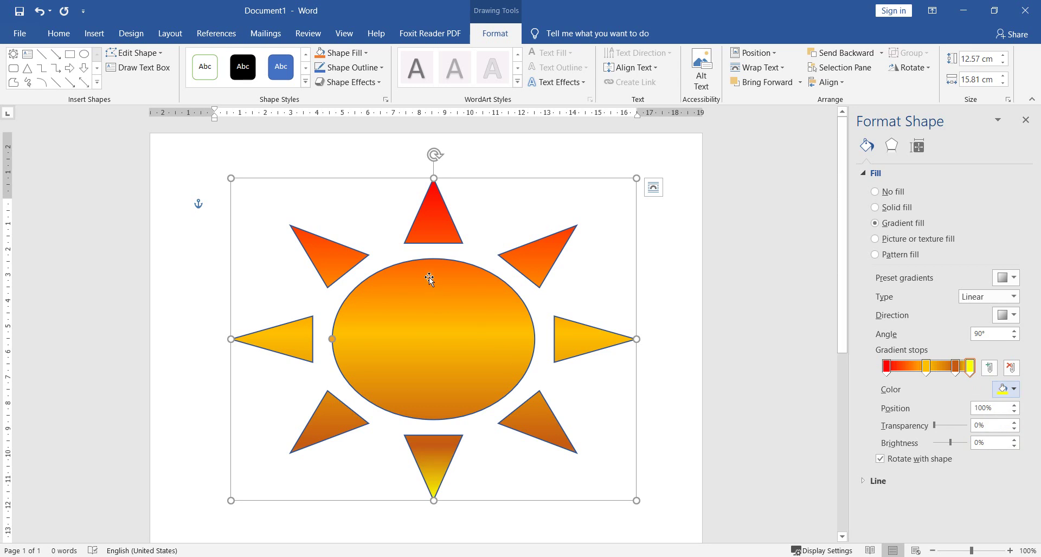
click(1002, 391)
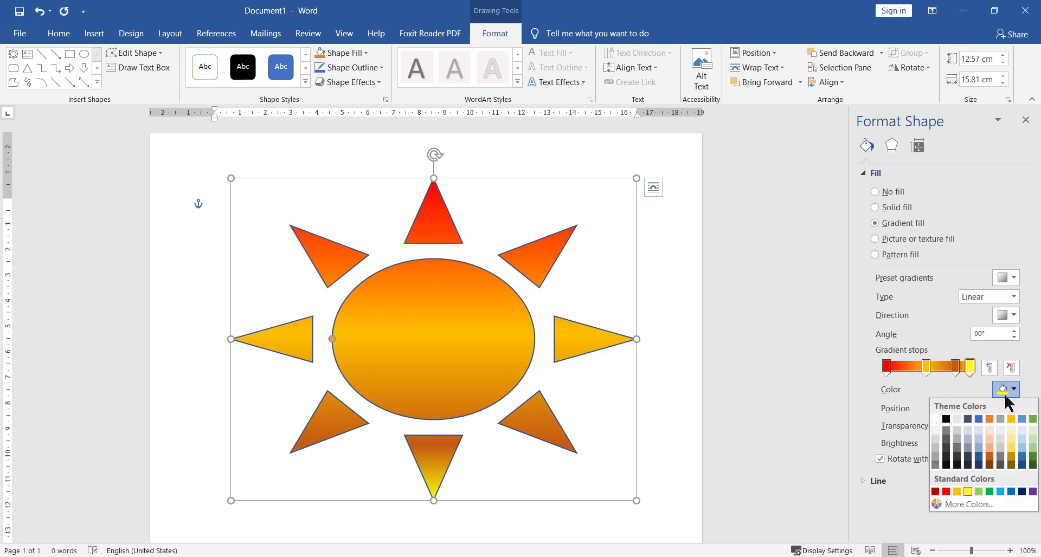
click(979, 430)
click(927, 368)
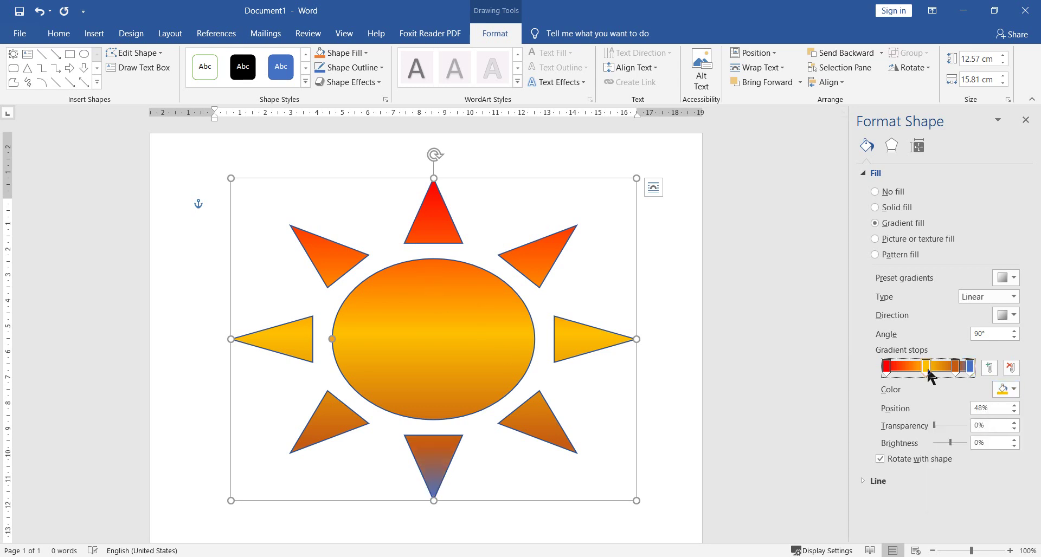
click(1003, 389)
click(1033, 420)
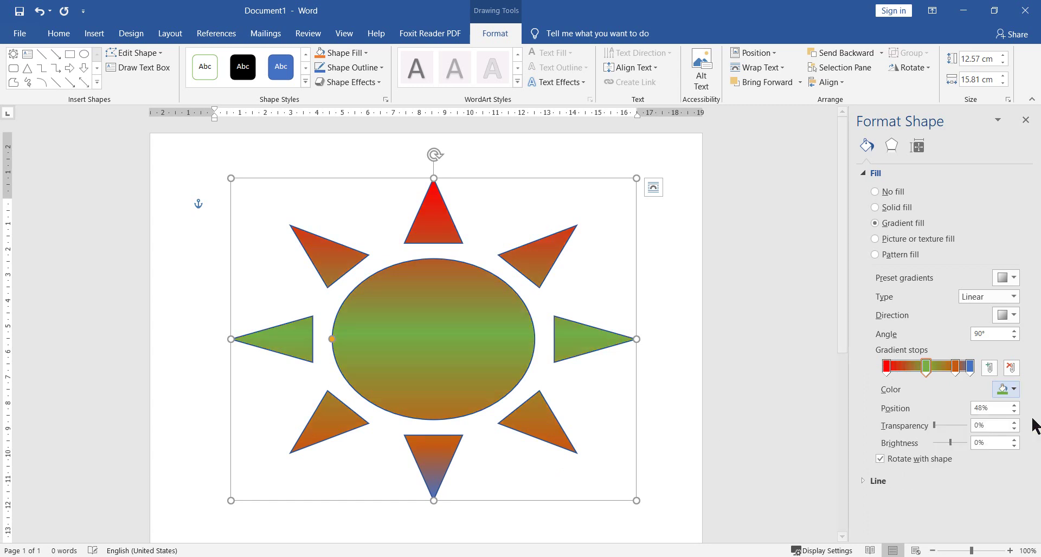
click(678, 358)
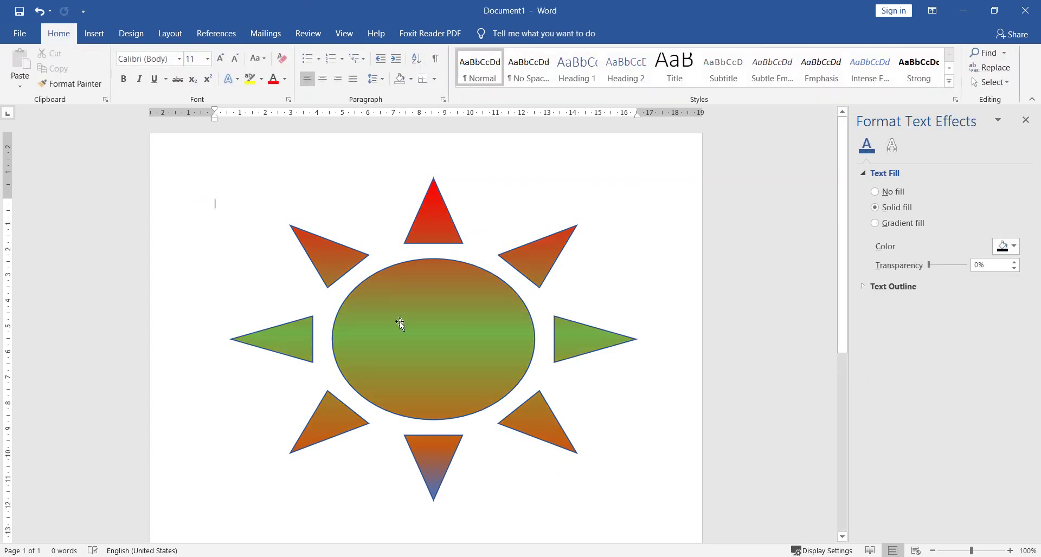
Step: Switch the sun shape back to a solid fill and close the formatting pane
click(474, 295)
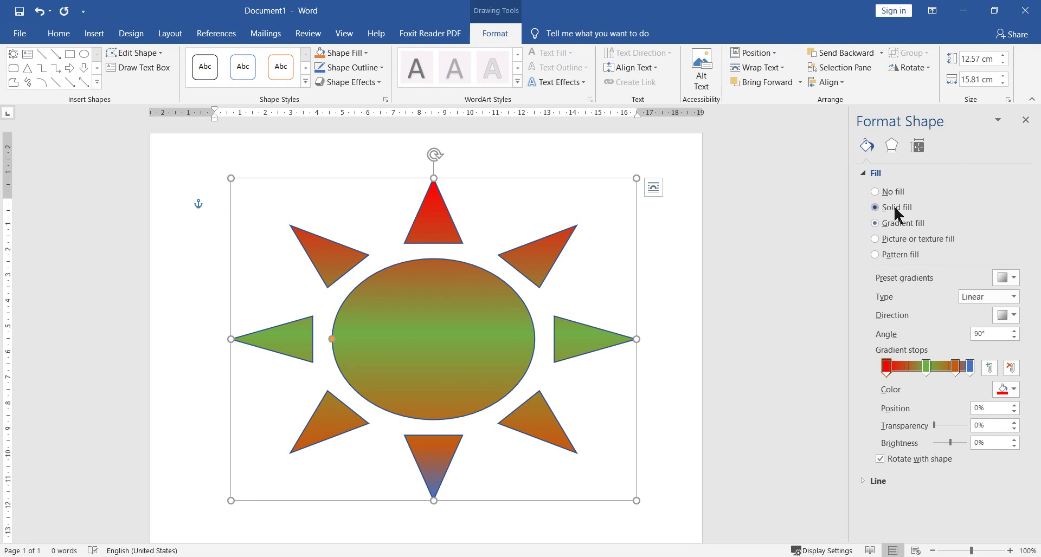
click(896, 208)
click(1025, 120)
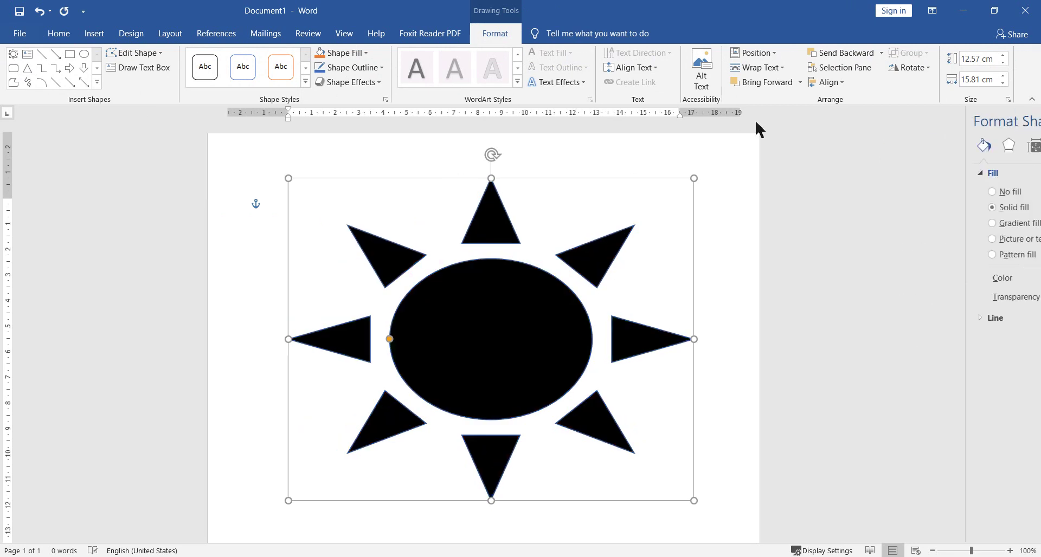
Step: Delete the sun shape and open the Insert Icons library
click(94, 33)
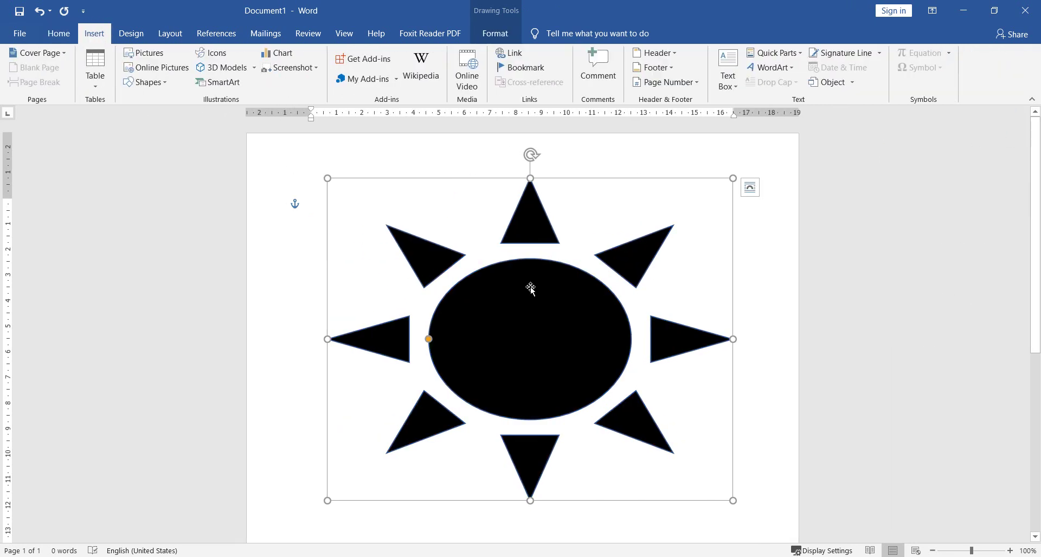
key(Delete)
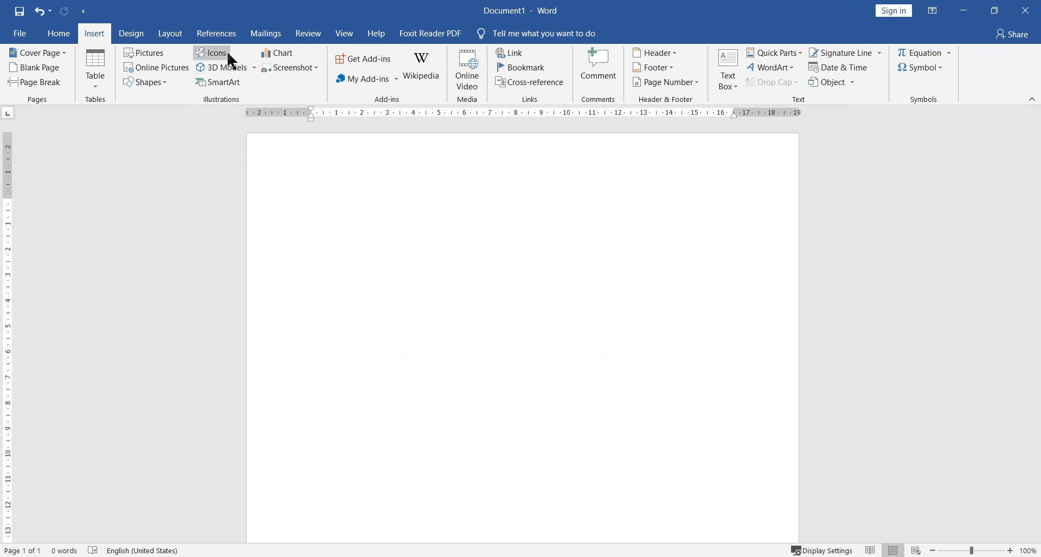
click(231, 59)
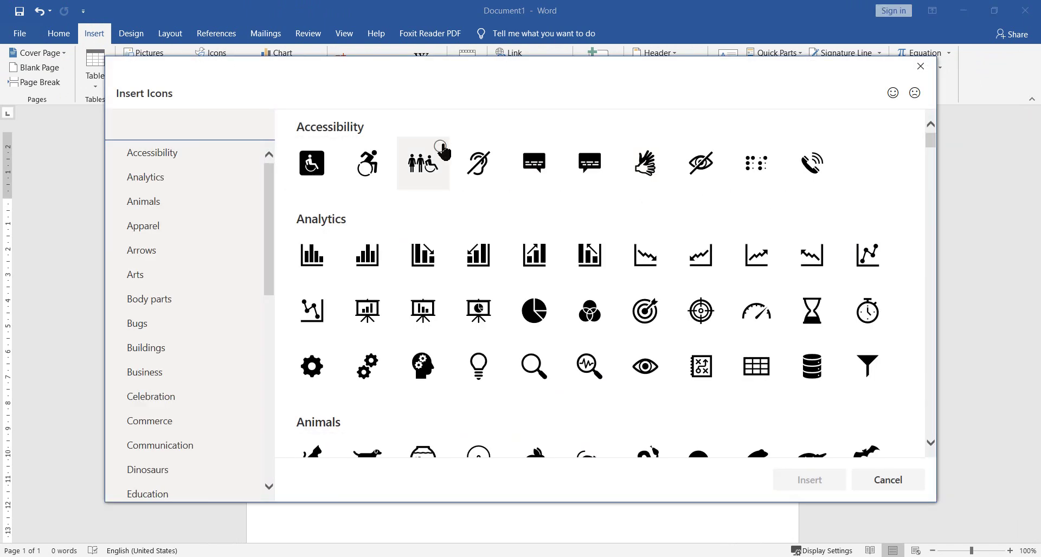
scroll(721, 217, down, 3)
scroll(726, 230, down, 2)
scroll(726, 233, down, 5)
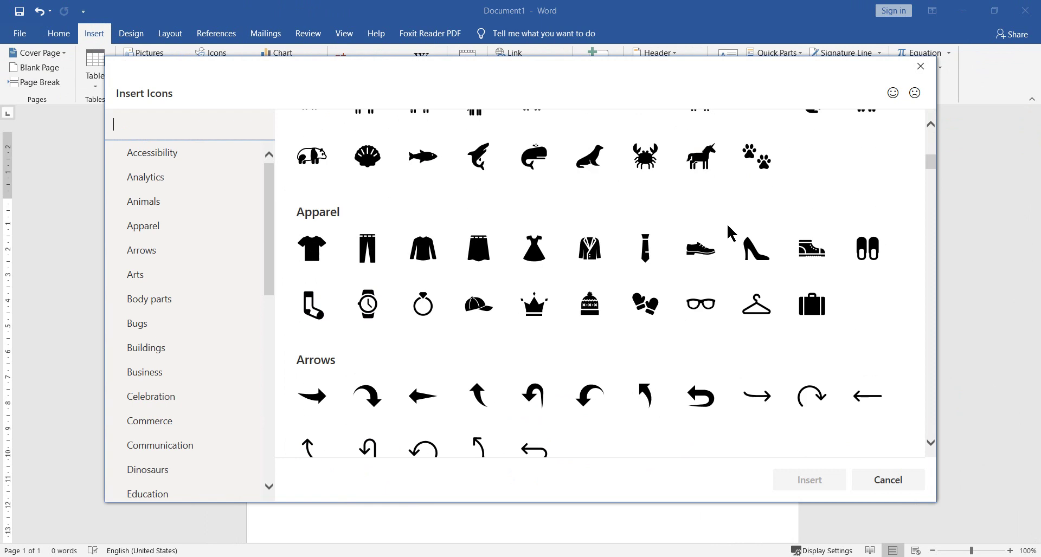
scroll(738, 232, up, 2)
scroll(699, 238, up, 3)
scroll(660, 241, up, 3)
scroll(661, 242, up, 3)
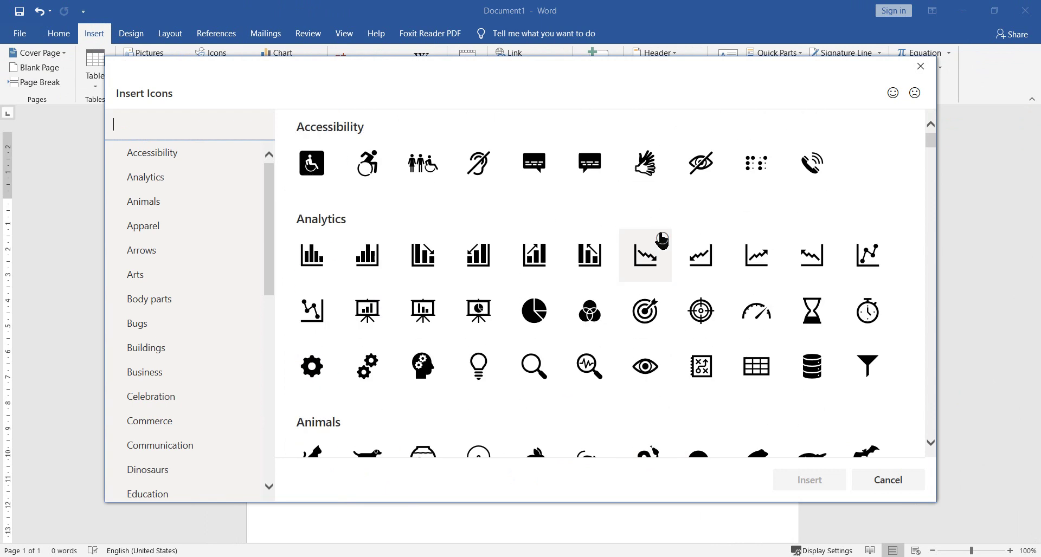
scroll(477, 271, down, 6)
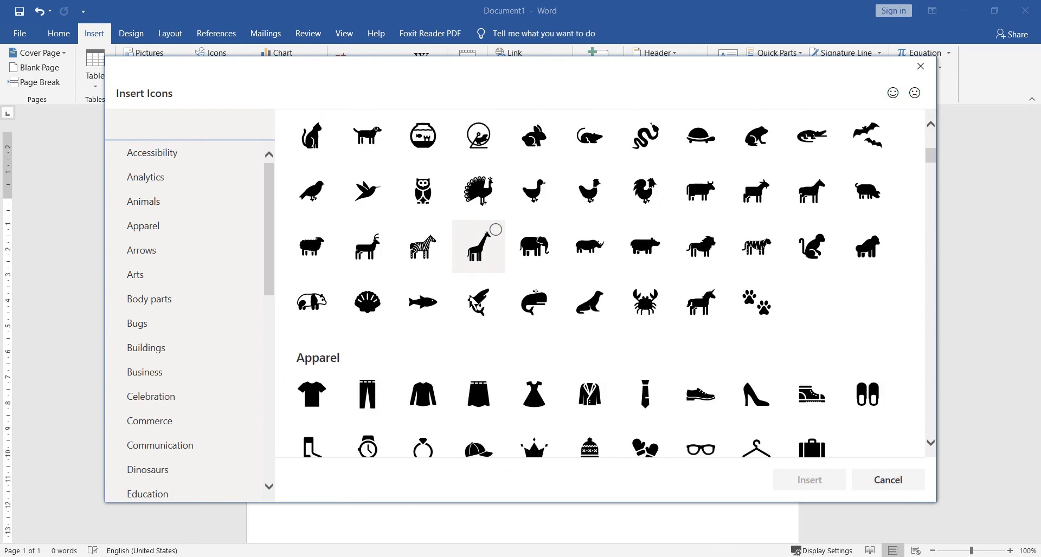
scroll(482, 271, down, 10)
scroll(490, 304, down, 3)
scroll(493, 304, down, 4)
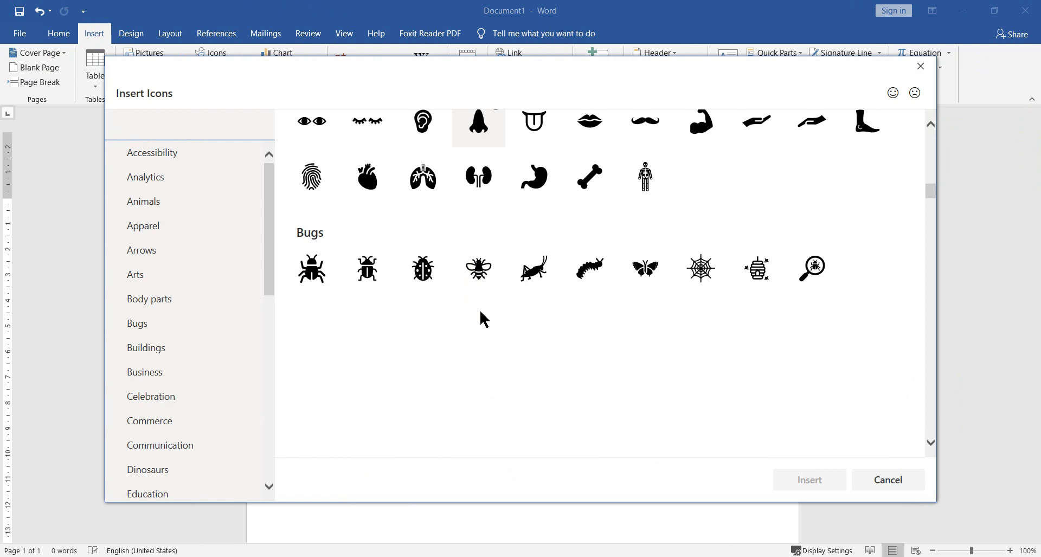
scroll(481, 315, down, 8)
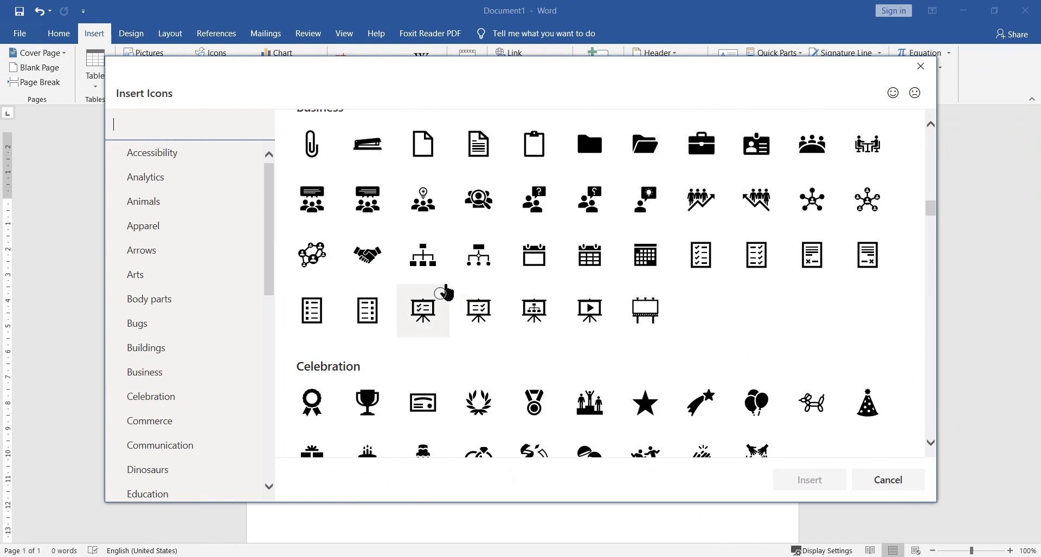
scroll(545, 238, down, 6)
scroll(540, 249, down, 4)
scroll(541, 249, down, 1)
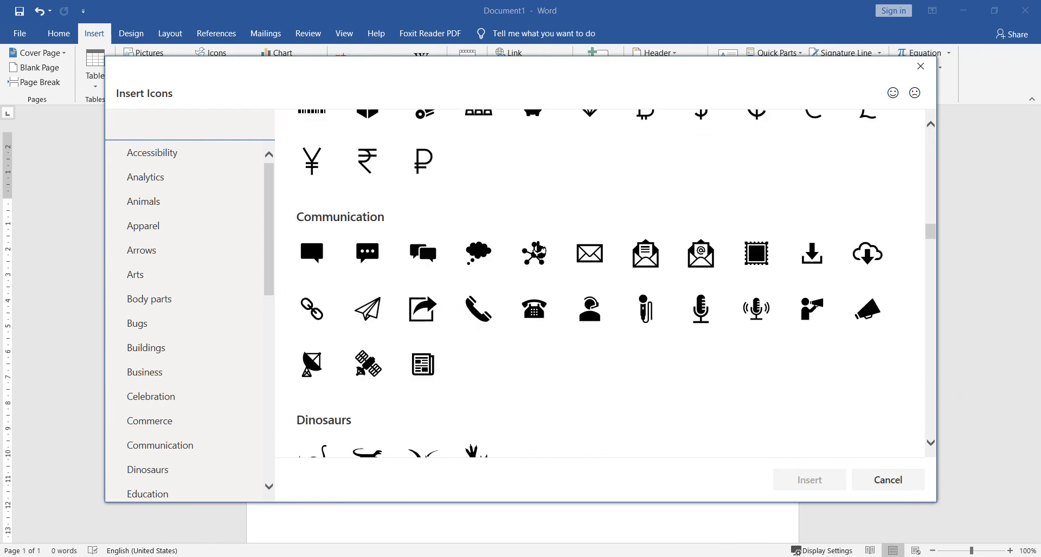
scroll(541, 249, down, 10)
scroll(541, 249, down, 3)
scroll(541, 249, down, 5)
scroll(541, 248, down, 5)
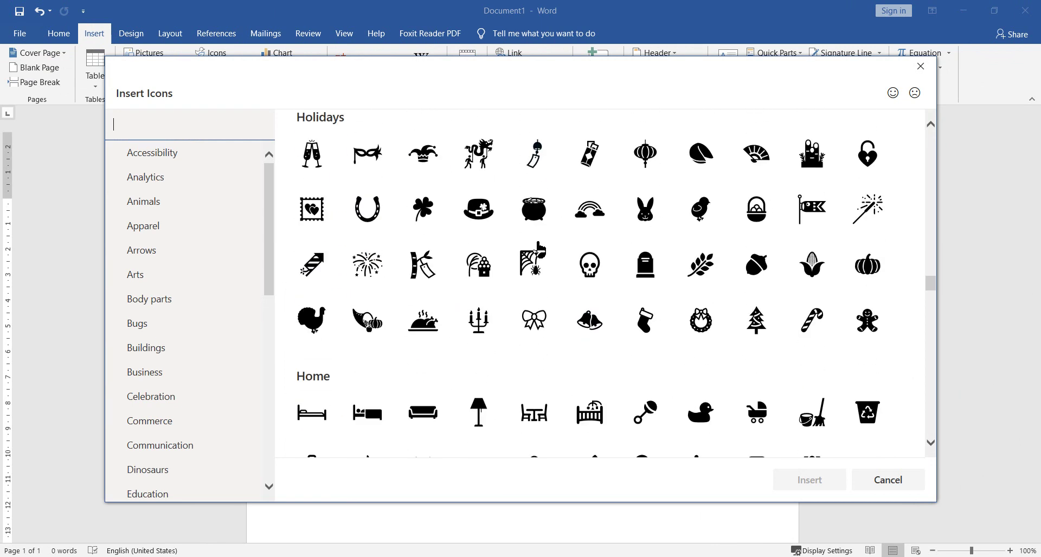
scroll(540, 249, down, 5)
scroll(538, 245, up, 2)
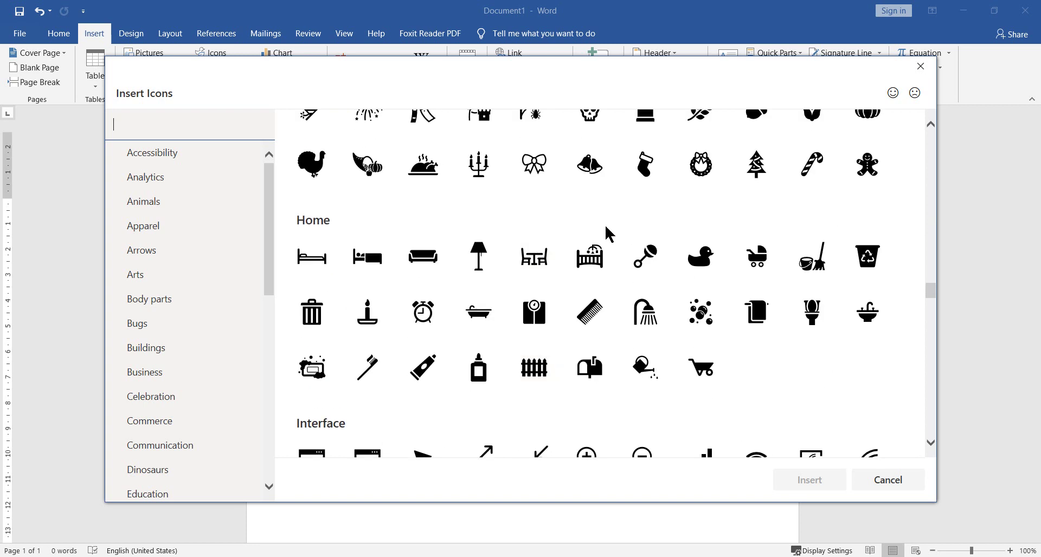
scroll(607, 233, up, 2)
scroll(607, 234, down, 4)
scroll(608, 233, down, 5)
scroll(607, 234, down, 5)
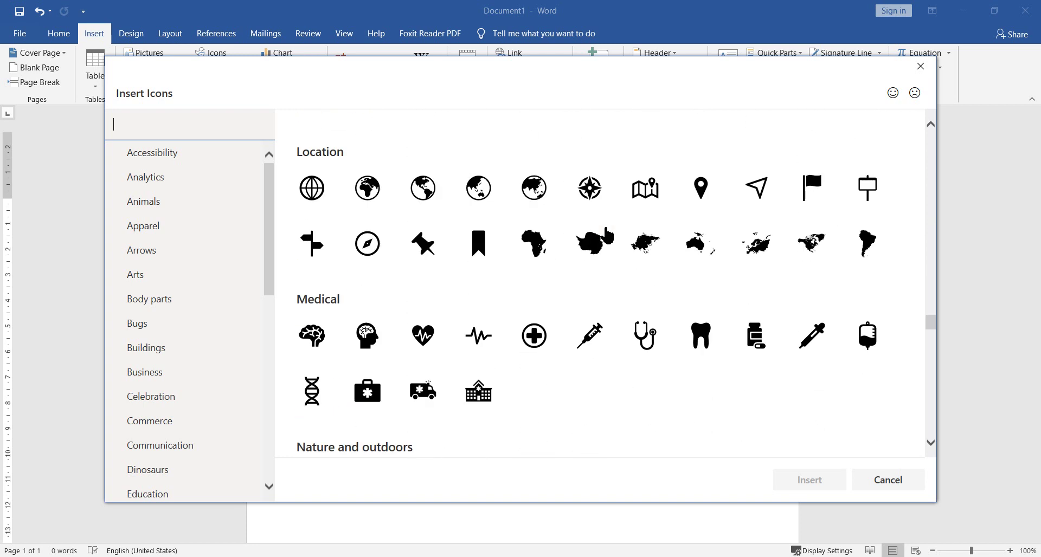
scroll(607, 235, down, 4)
scroll(808, 344, down, 5)
scroll(931, 358, down, 2)
mouse_move(931, 358)
mouse_down()
mouse_move(922, 448)
mouse_move(929, 130)
mouse_up()
click(212, 162)
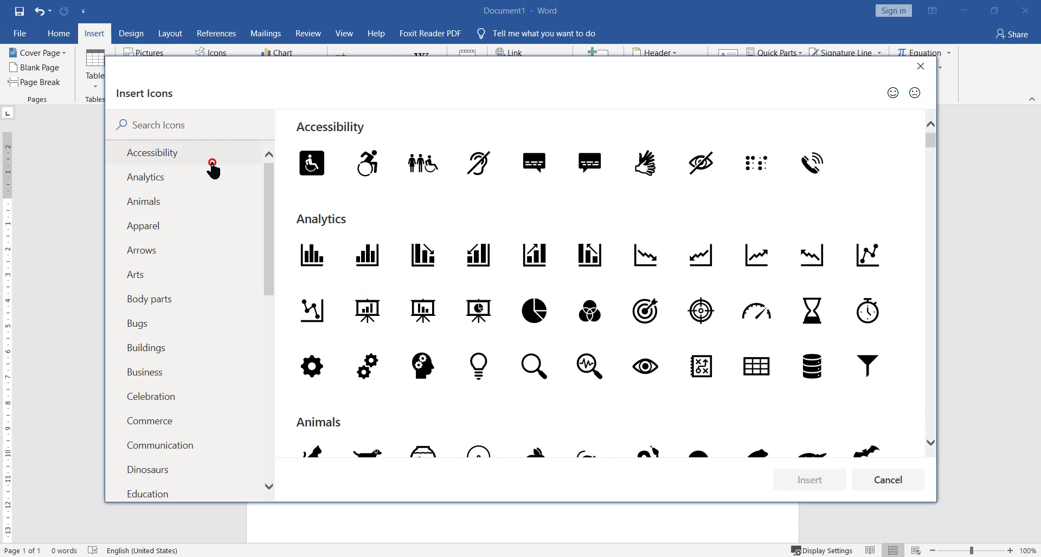
Step: Browse the Analytics, Animals, Apparel, Arrows and Arts icon categories
click(202, 187)
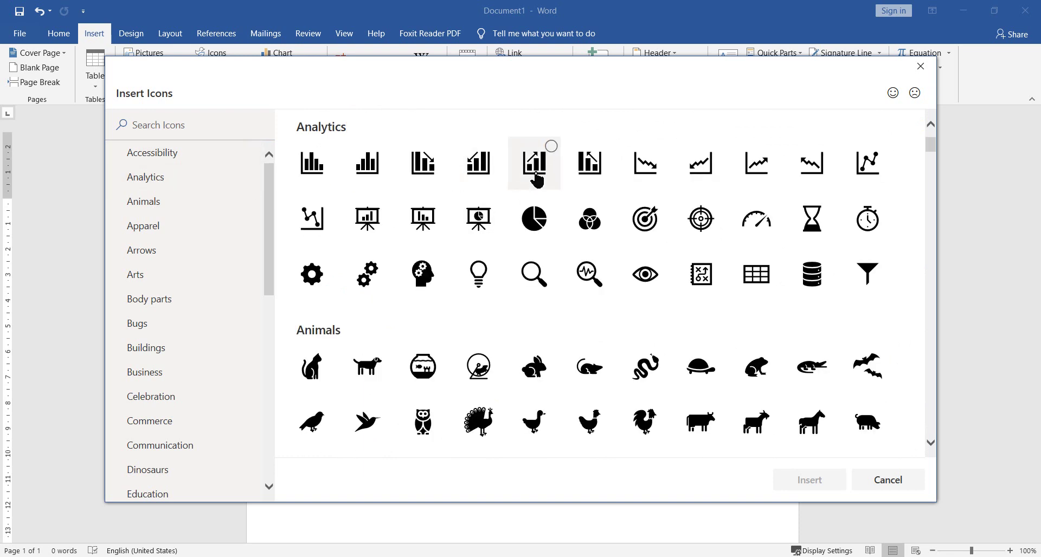
scroll(530, 232, down, 2)
click(188, 178)
click(191, 200)
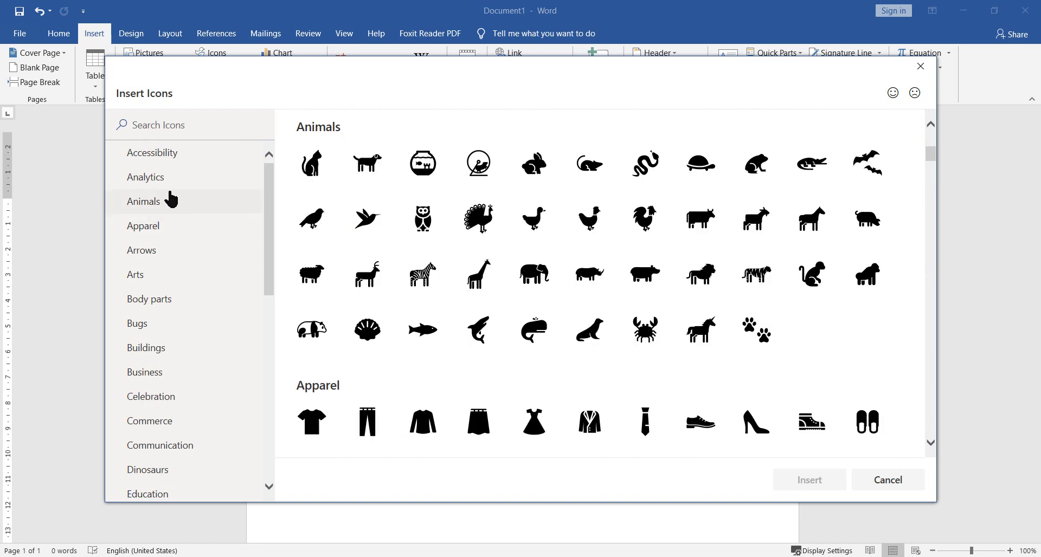
click(169, 237)
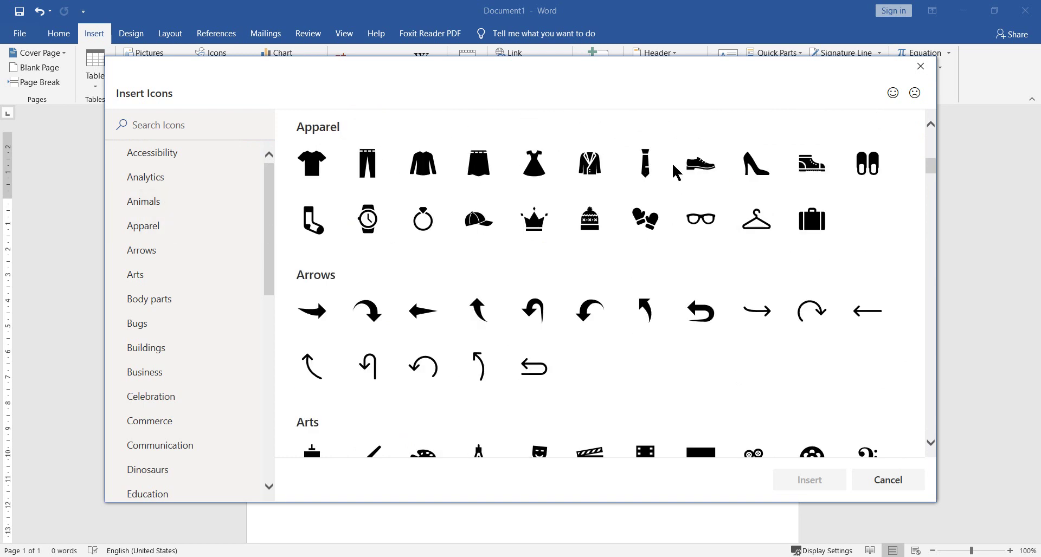
click(164, 252)
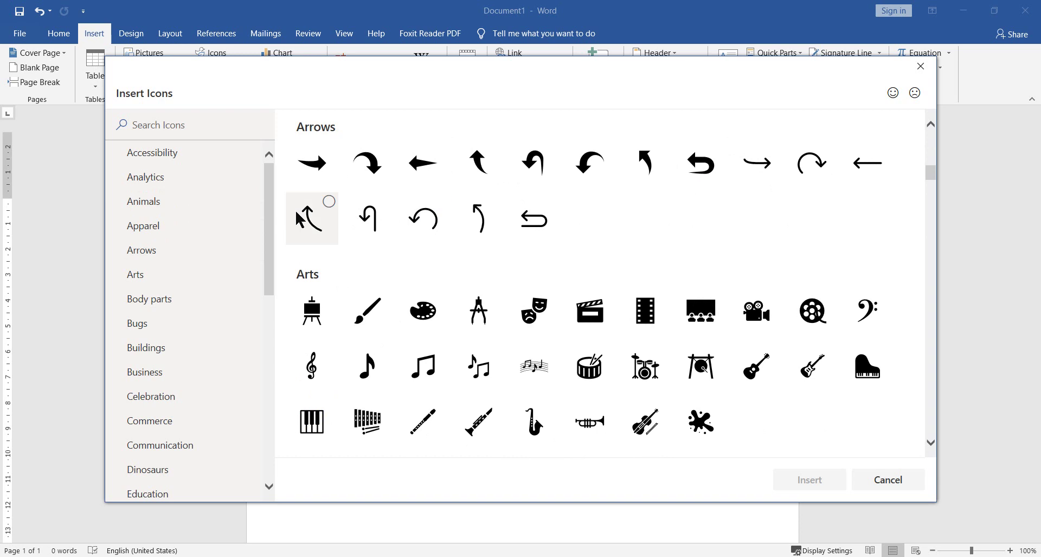
click(169, 276)
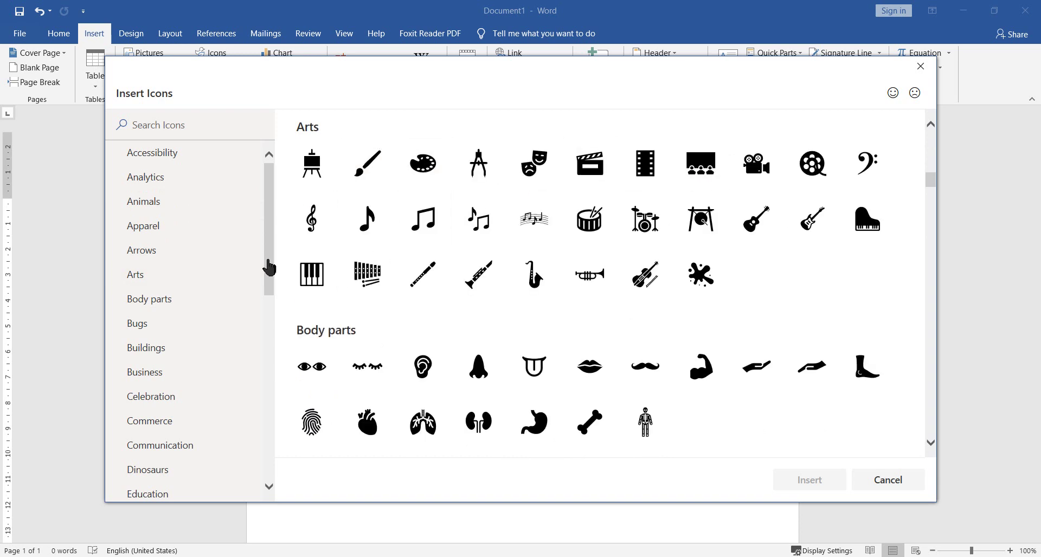
Step: Browse Body parts, Bugs, Buildings, Celebration and Education, ending on Signs and symbols
click(201, 301)
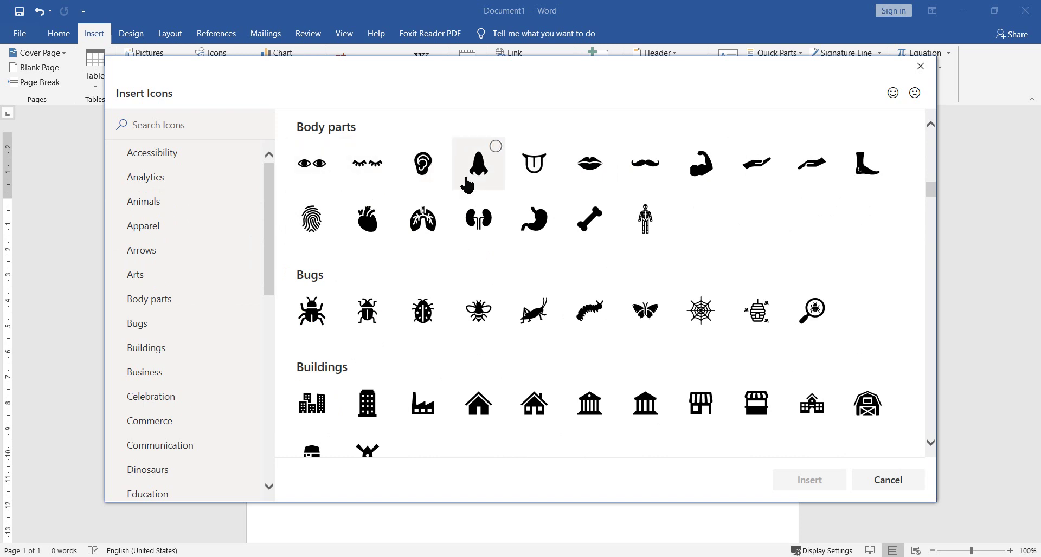
click(202, 325)
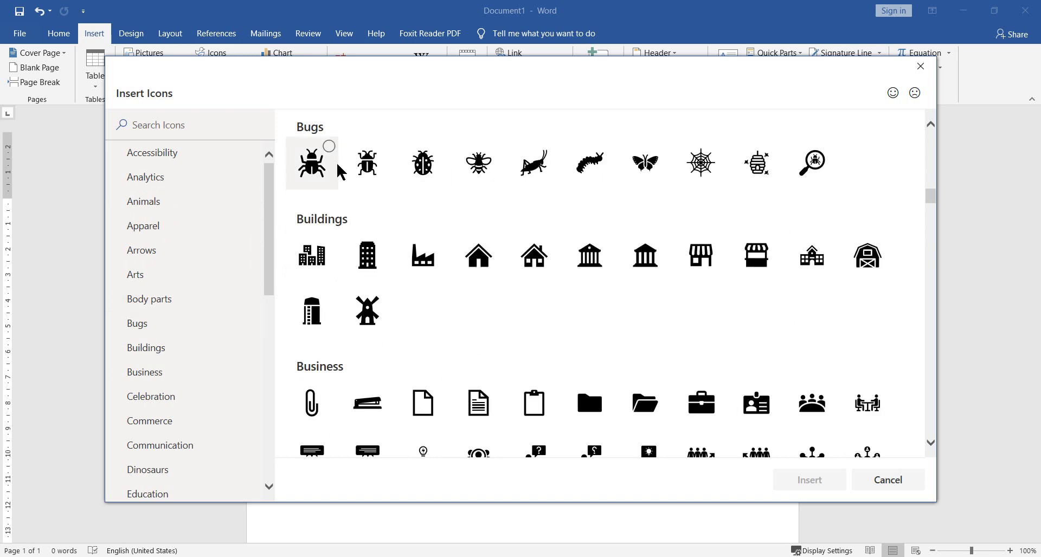
click(214, 358)
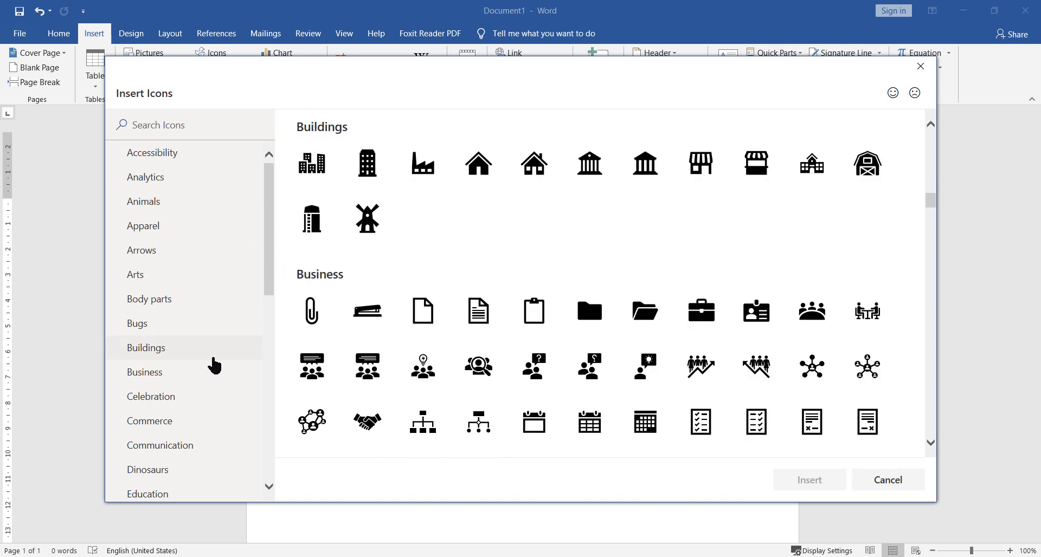
click(200, 402)
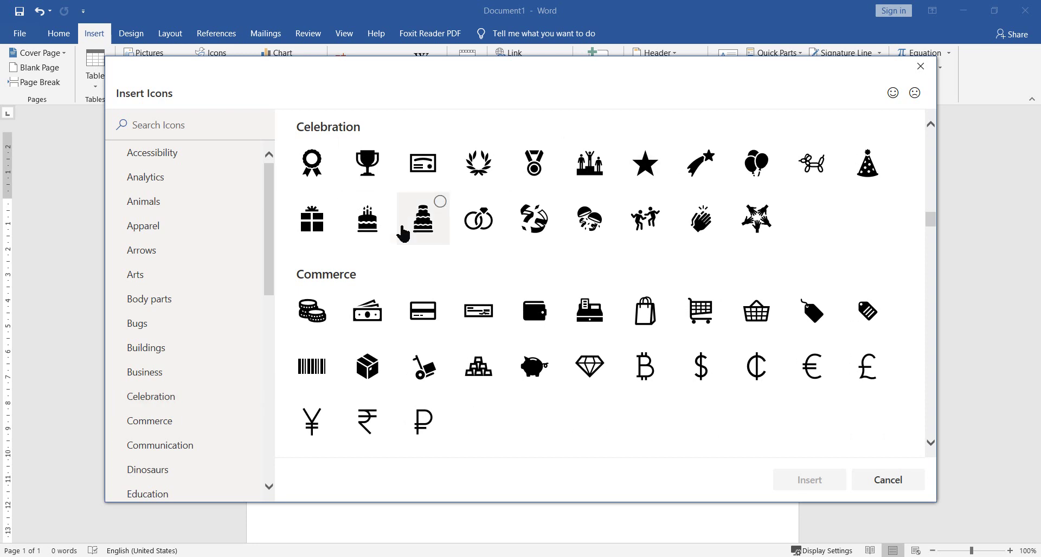
scroll(236, 332, down, 5)
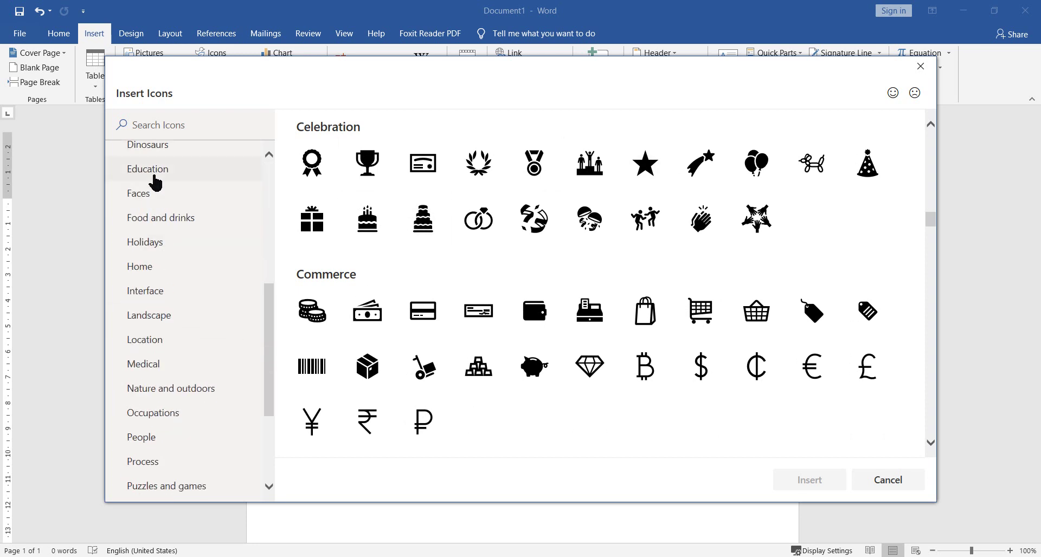
click(155, 179)
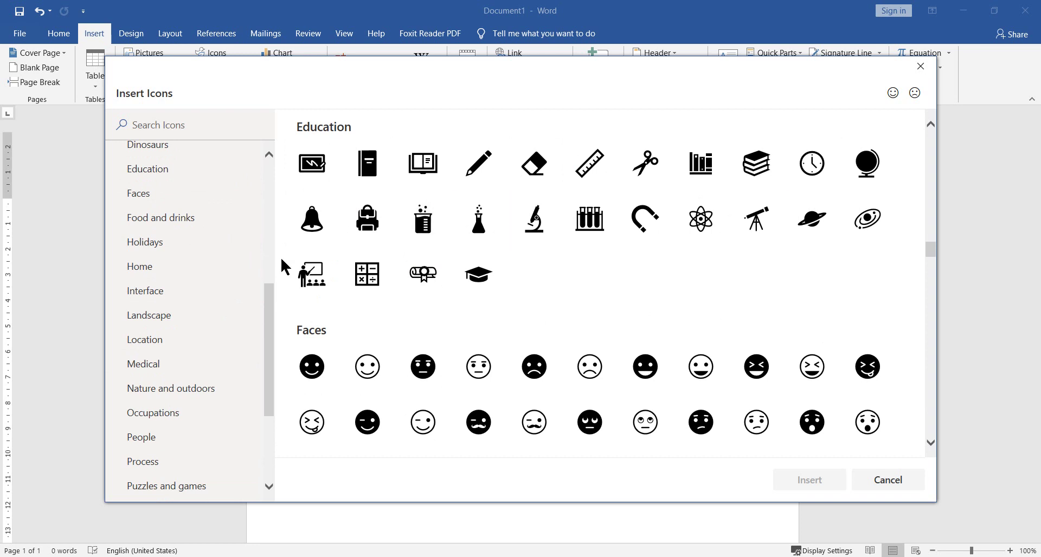
scroll(244, 278, down, 3)
click(197, 368)
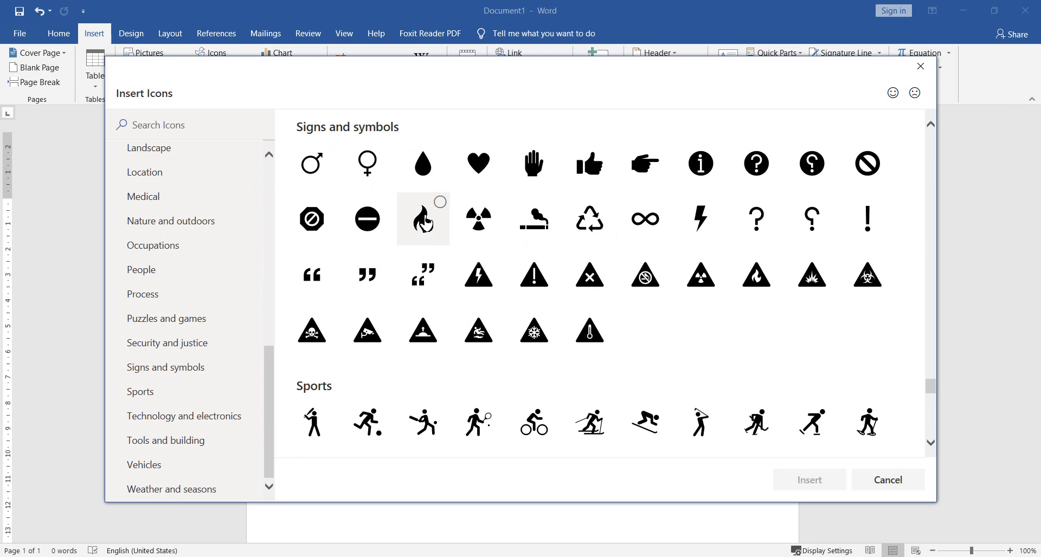
Step: Insert the flame icon from the Signs and symbols icons
click(422, 222)
click(803, 481)
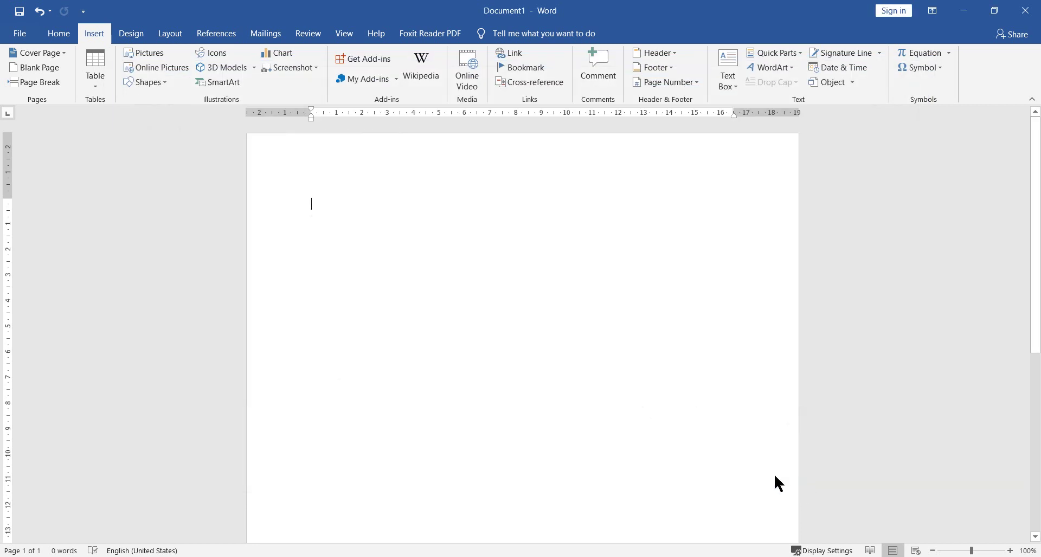
click(383, 264)
Step: Enlarge the flame icon to 14.48 cm, then delete it
click(345, 233)
drag(378, 264, 682, 460)
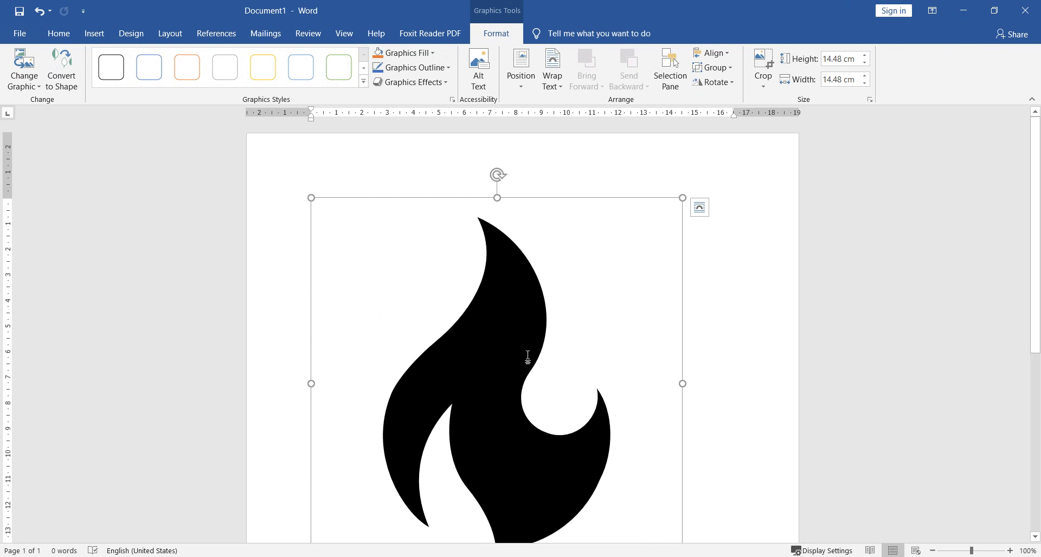
key(Delete)
click(95, 33)
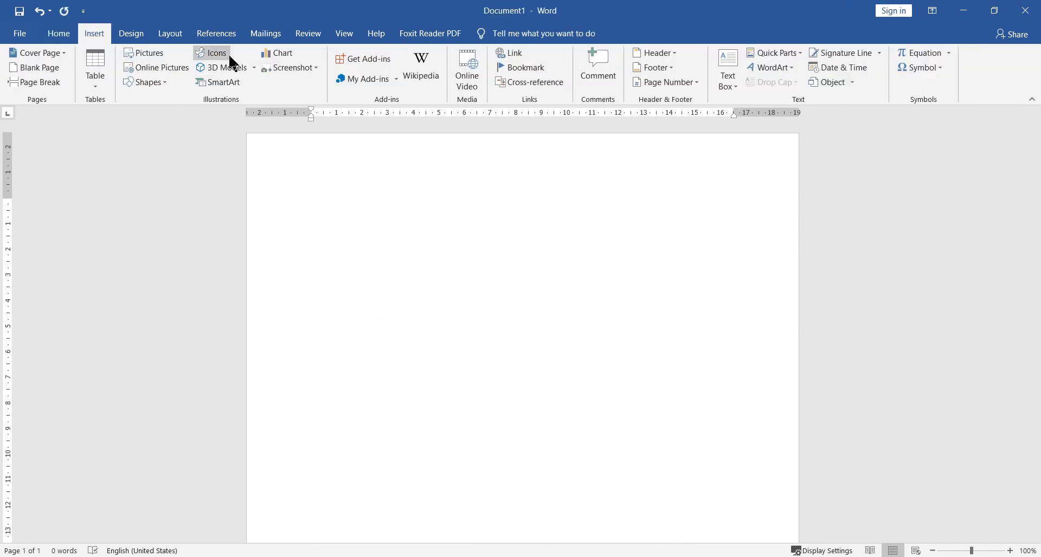
Step: Open the Online 3D Models library from the 3D Models menu
click(251, 70)
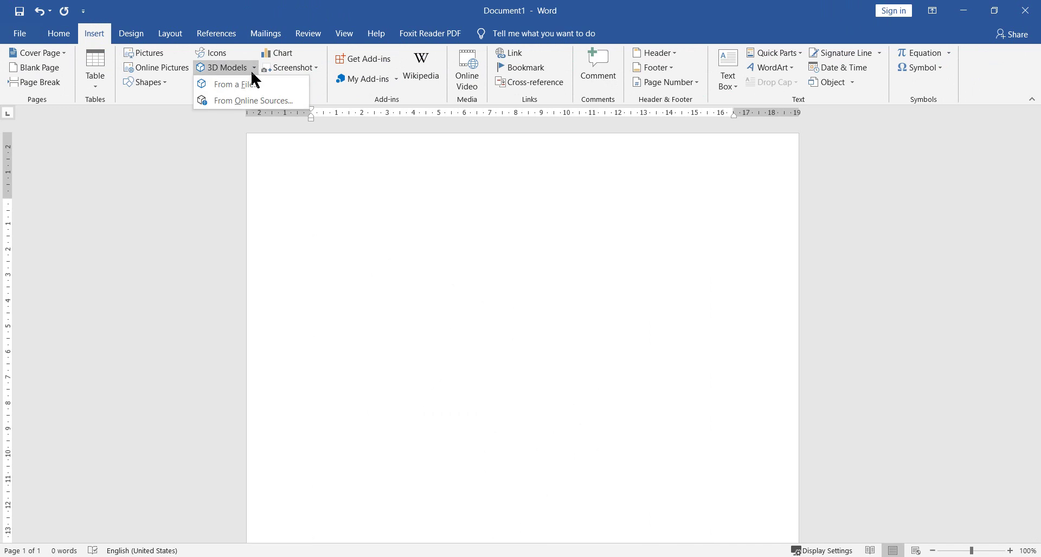
click(268, 136)
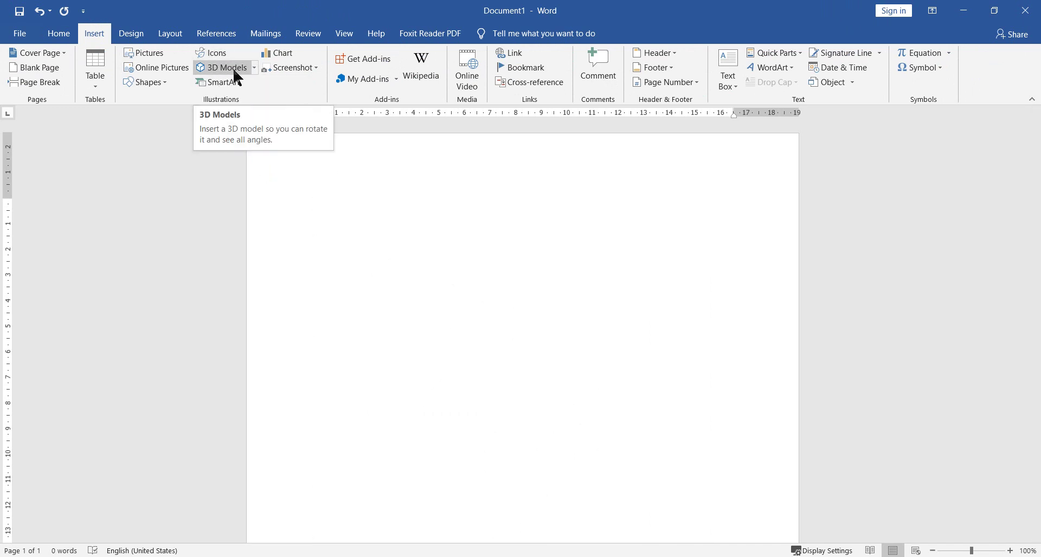
click(234, 71)
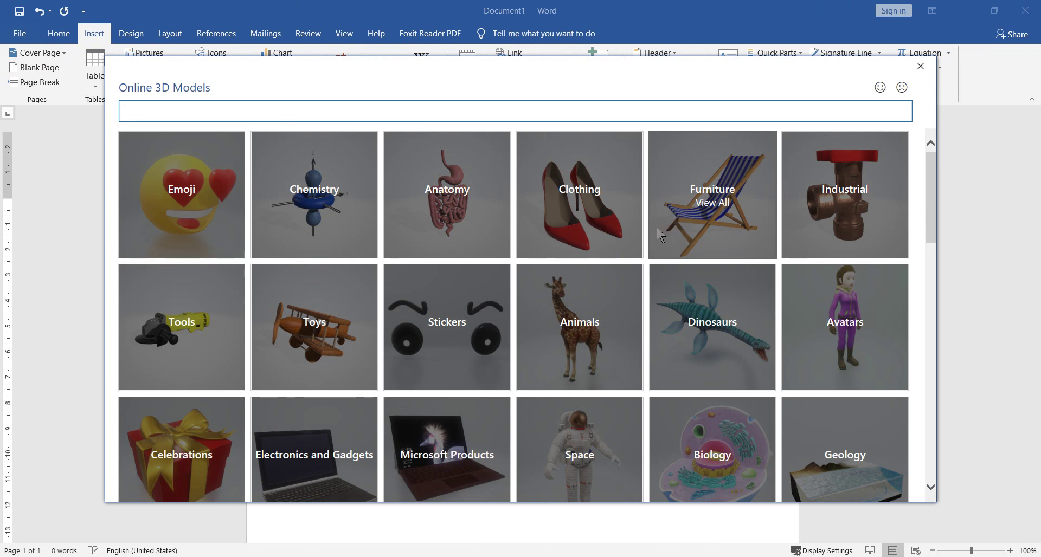
Step: Scroll the model categories and open the Microsoft Products collection
scroll(658, 228, down, 3)
scroll(658, 228, down, 5)
scroll(678, 252, down, 3)
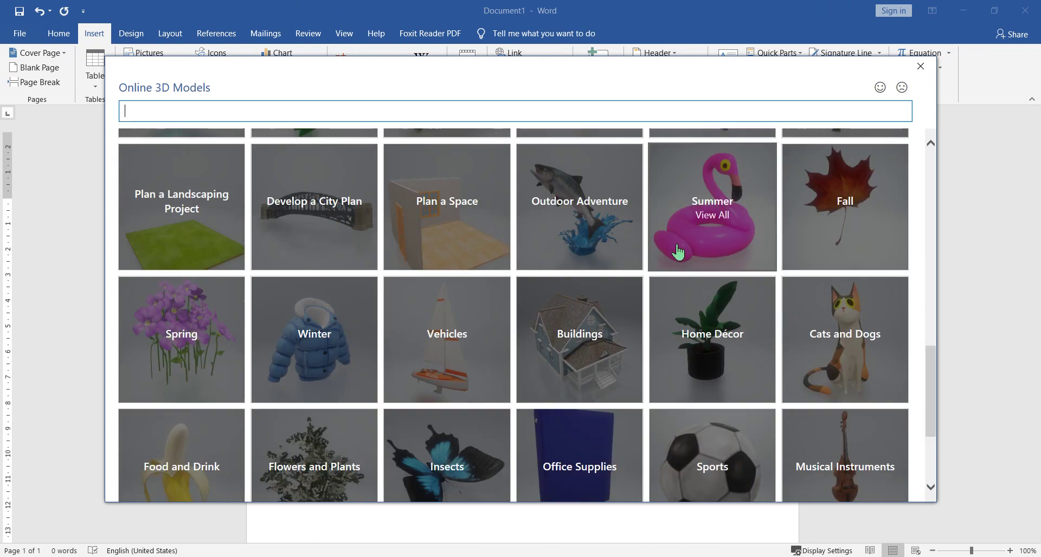
scroll(726, 292, down, 2)
scroll(726, 292, up, 6)
scroll(725, 291, up, 7)
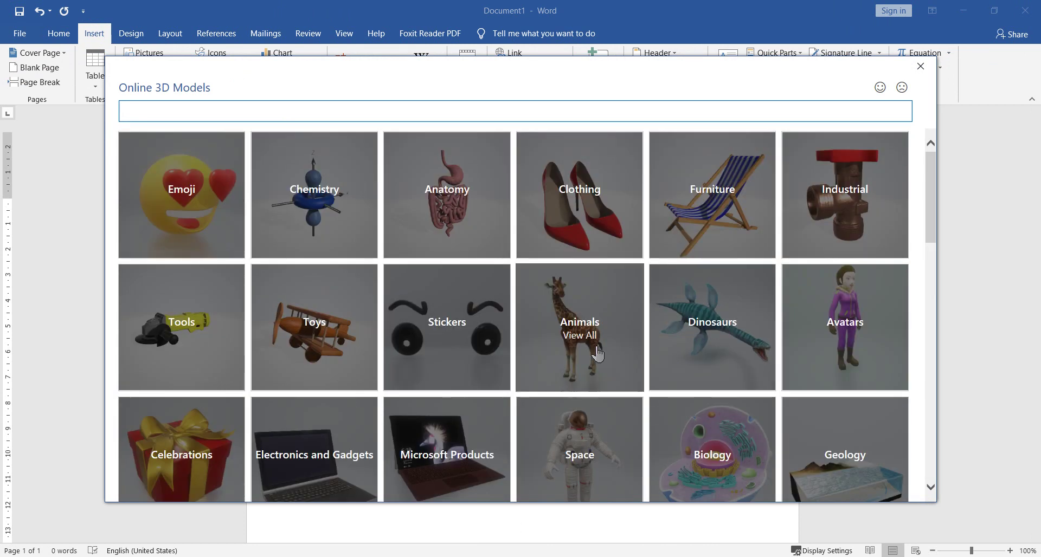
scroll(463, 451, down, 1)
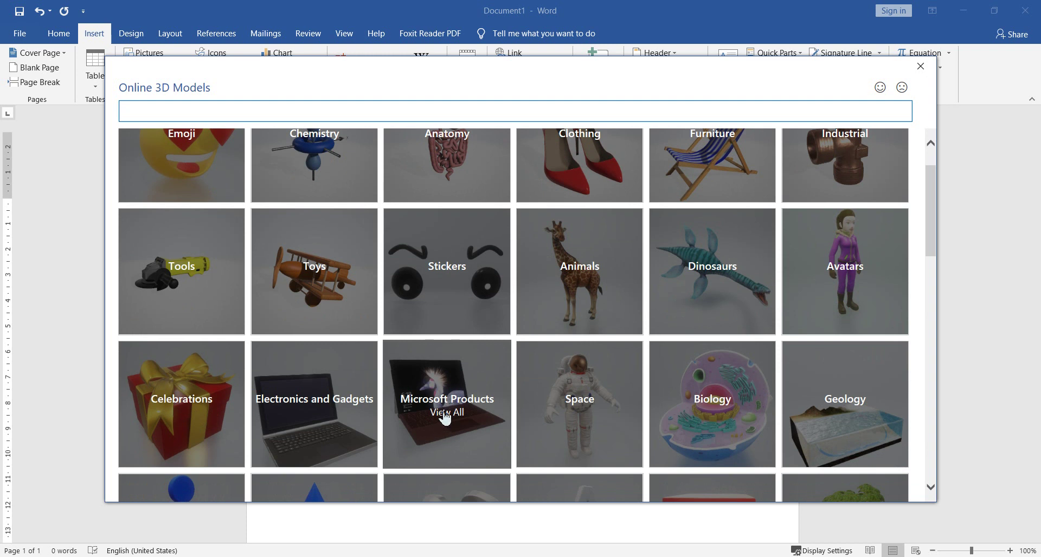
scroll(428, 380, down, 2)
scroll(458, 248, down, 1)
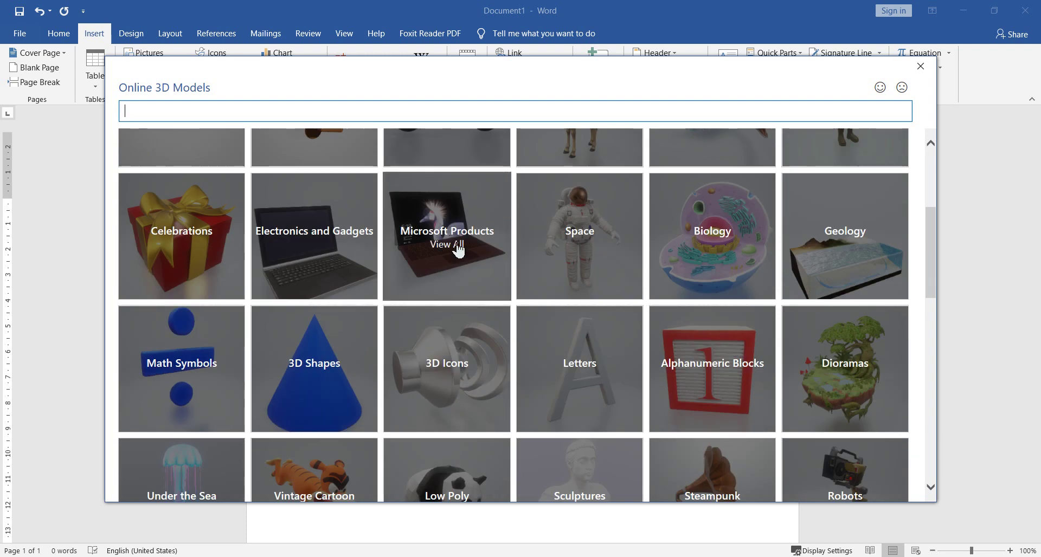
click(458, 248)
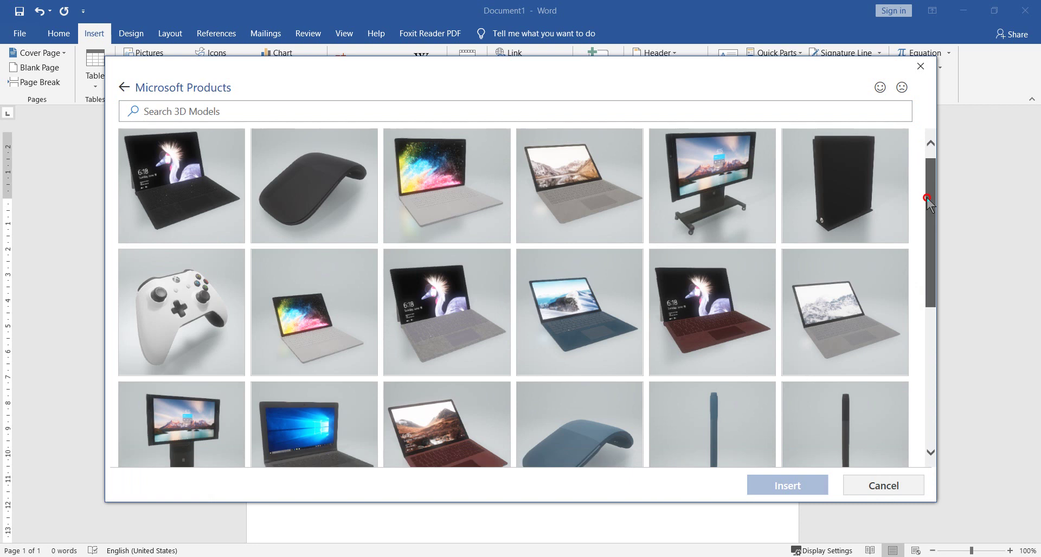
mouse_move(927, 195)
mouse_down()
mouse_move(929, 344)
mouse_move(928, 184)
mouse_up()
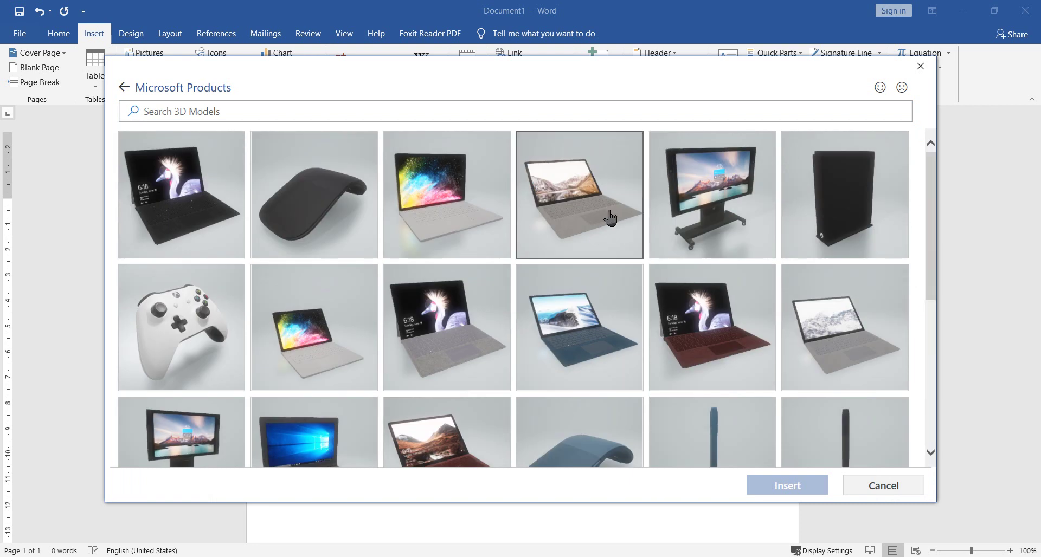
Step: Insert the white game controller model and enlarge it to about 14.21 by 12.66 cm
click(184, 314)
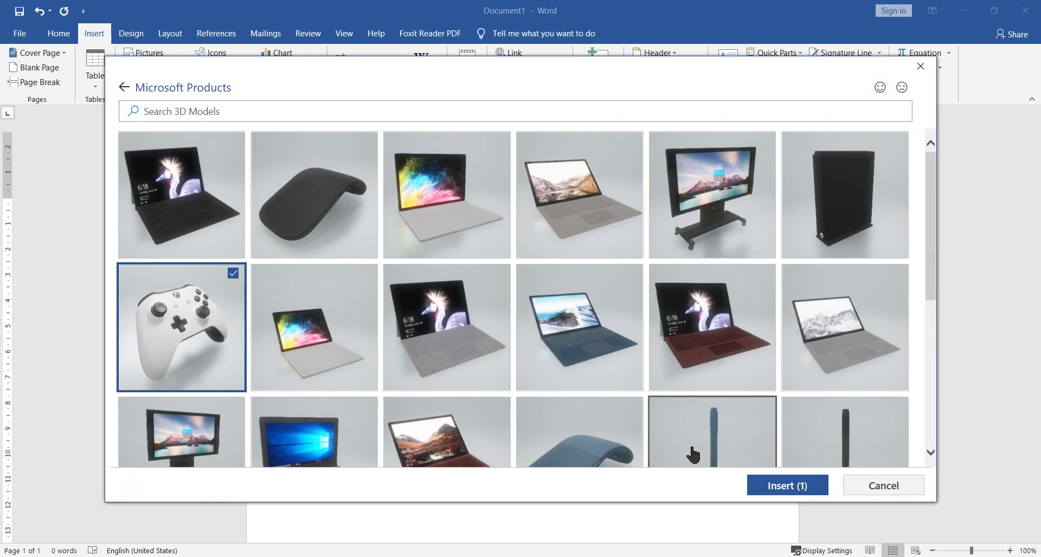
click(774, 486)
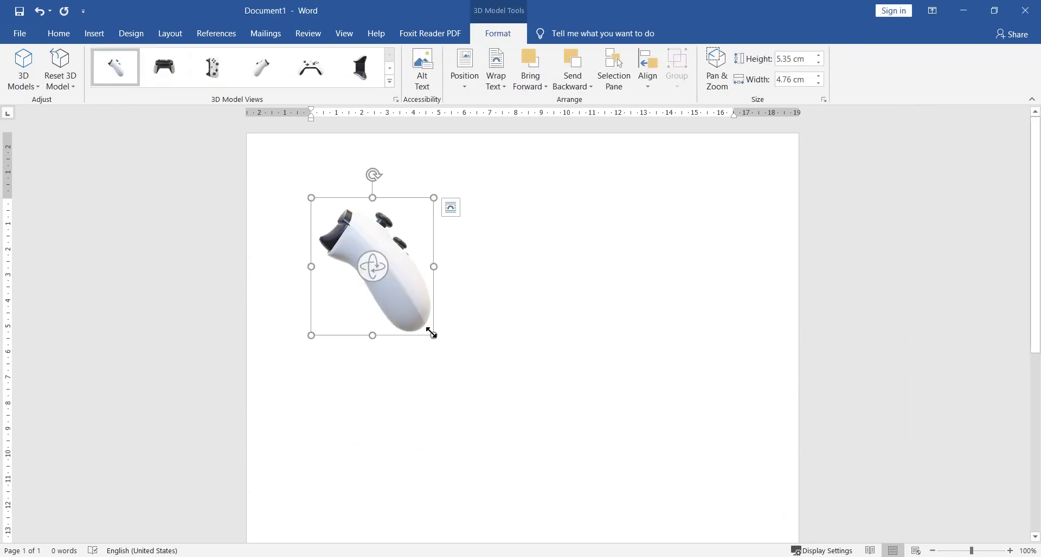
drag(432, 333, 630, 450)
scroll(703, 356, down, 1)
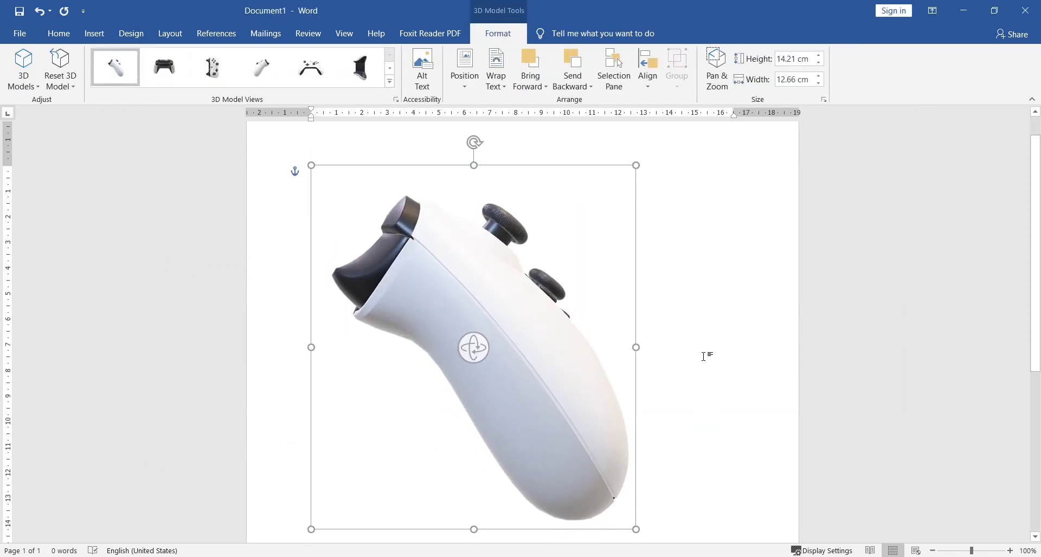
Step: Rotate the controller and apply the last preset 3D Model View
mouse_move(472, 352)
mouse_down()
mouse_move(537, 274)
mouse_move(714, 204)
mouse_move(718, 349)
mouse_move(641, 458)
mouse_move(697, 412)
mouse_move(704, 388)
mouse_move(575, 257)
mouse_move(465, 103)
mouse_move(230, 261)
mouse_move(307, 377)
mouse_move(199, 433)
mouse_move(51, 350)
mouse_move(65, 132)
mouse_move(536, 121)
mouse_move(586, 460)
mouse_move(225, 353)
mouse_move(578, 244)
mouse_move(400, 367)
mouse_move(353, 230)
mouse_move(209, 267)
mouse_up()
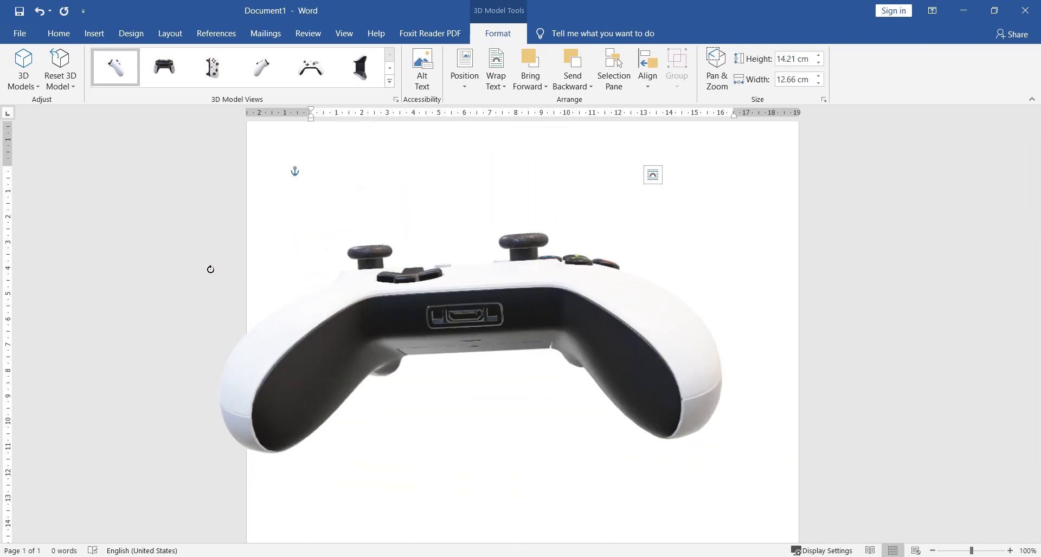
click(390, 80)
click(360, 143)
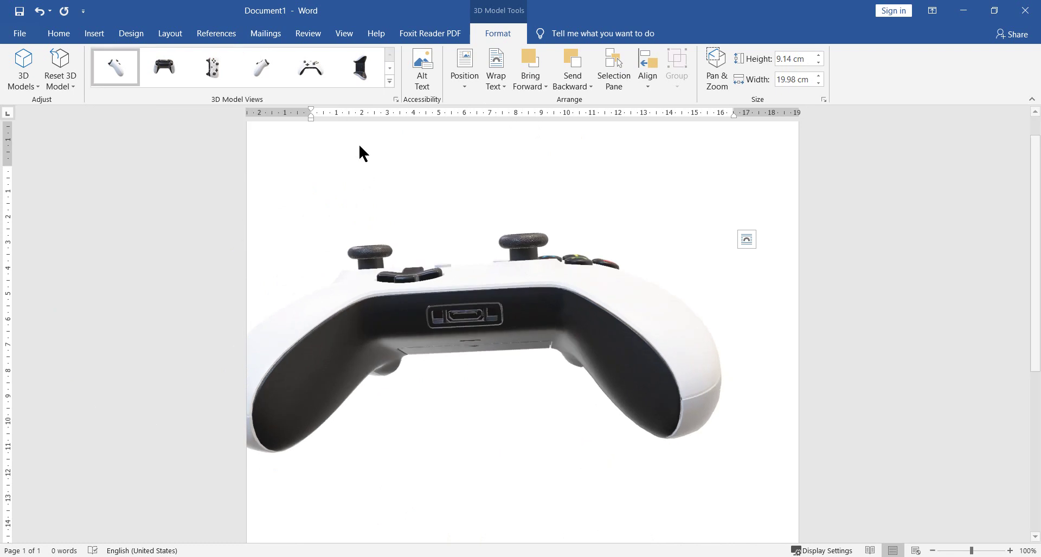
mouse_move(477, 358)
mouse_down()
mouse_move(734, 386)
mouse_move(495, 476)
mouse_move(486, 407)
mouse_up()
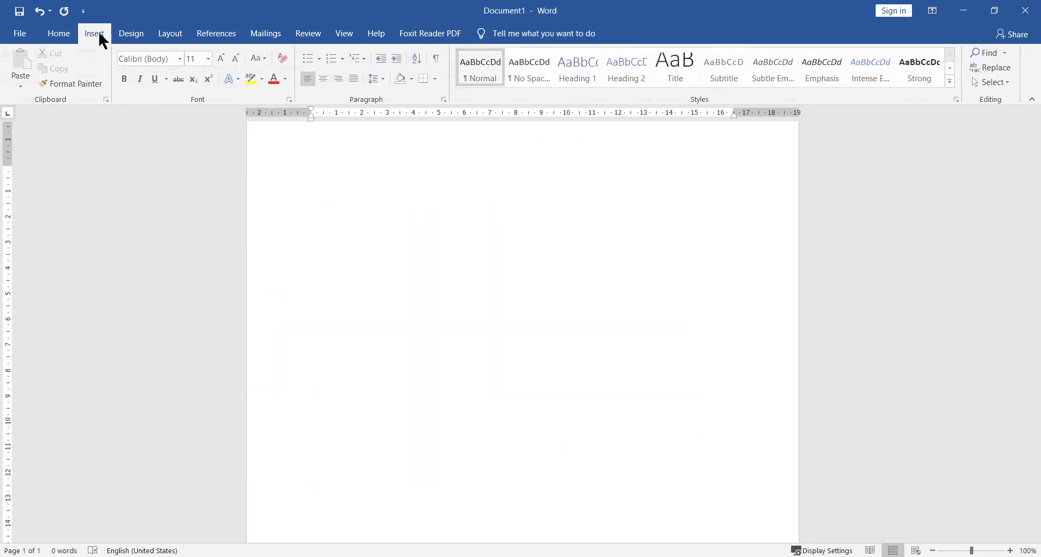
Step: Cancel inserting a 3D model from a file and open the online 3D model library instead
click(99, 31)
click(254, 68)
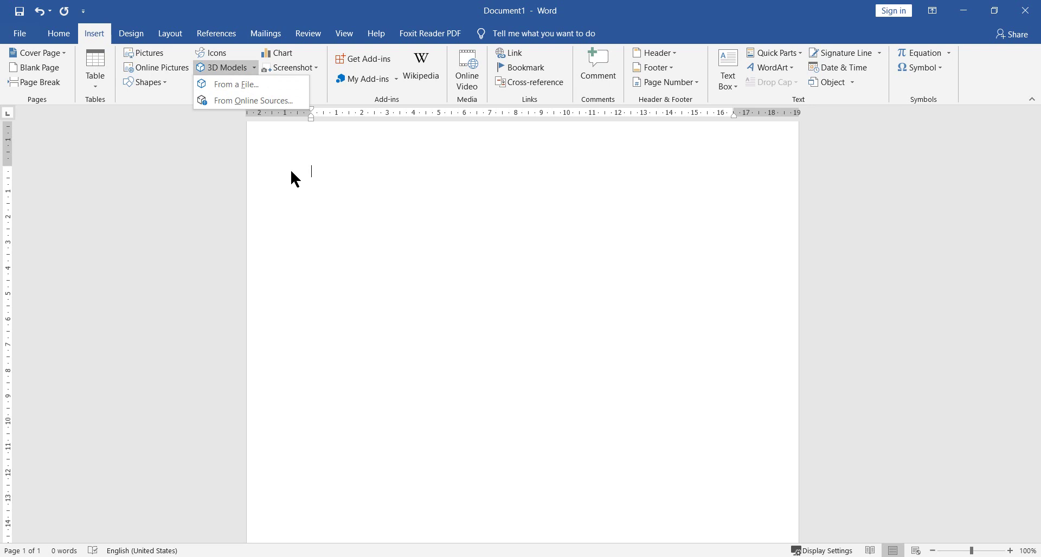
click(274, 86)
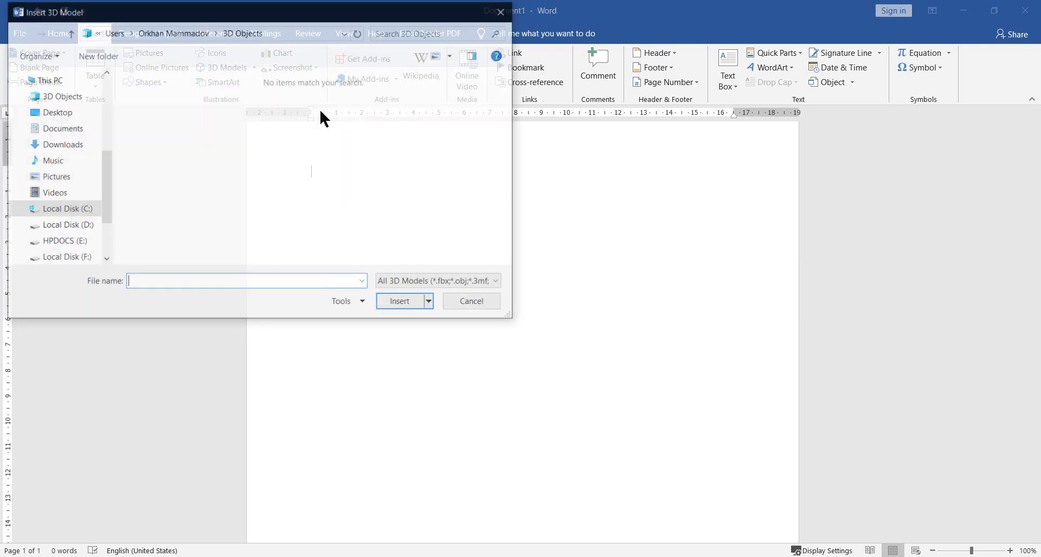
click(201, 67)
click(220, 85)
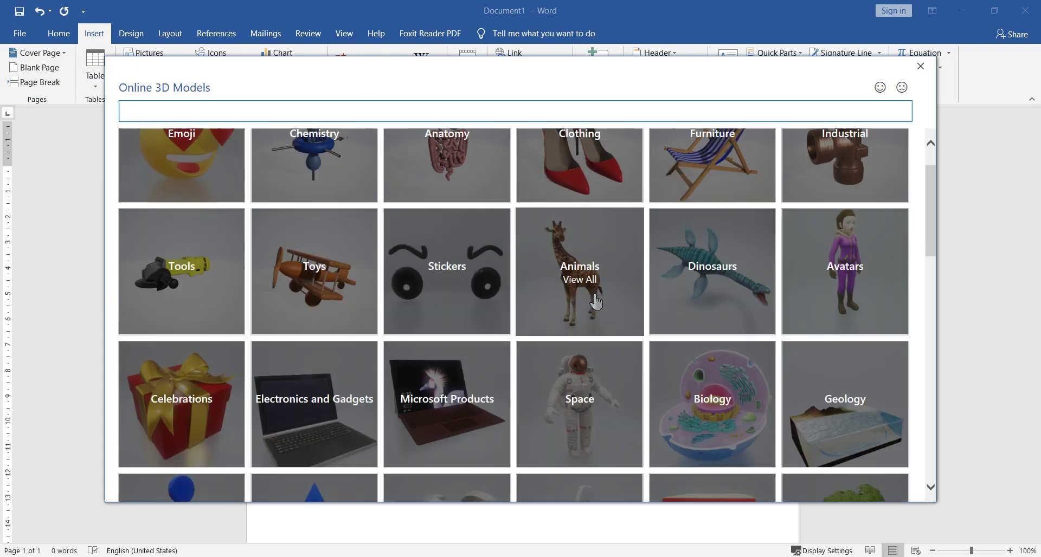
Step: Scroll the categories and look through the Low Poly model collection
scroll(593, 244, down, 3)
scroll(619, 286, down, 1)
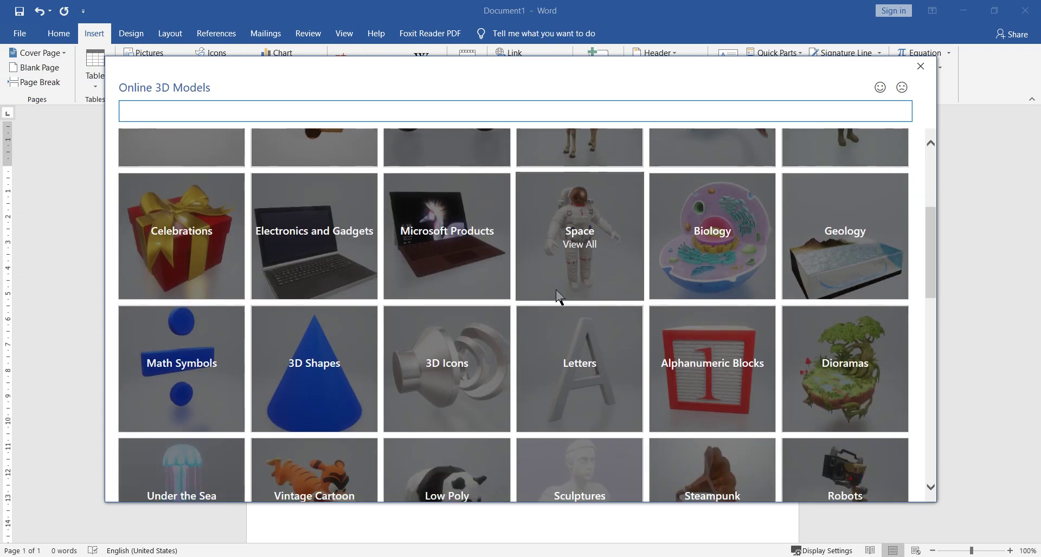
scroll(558, 303, down, 3)
scroll(401, 345, down, 3)
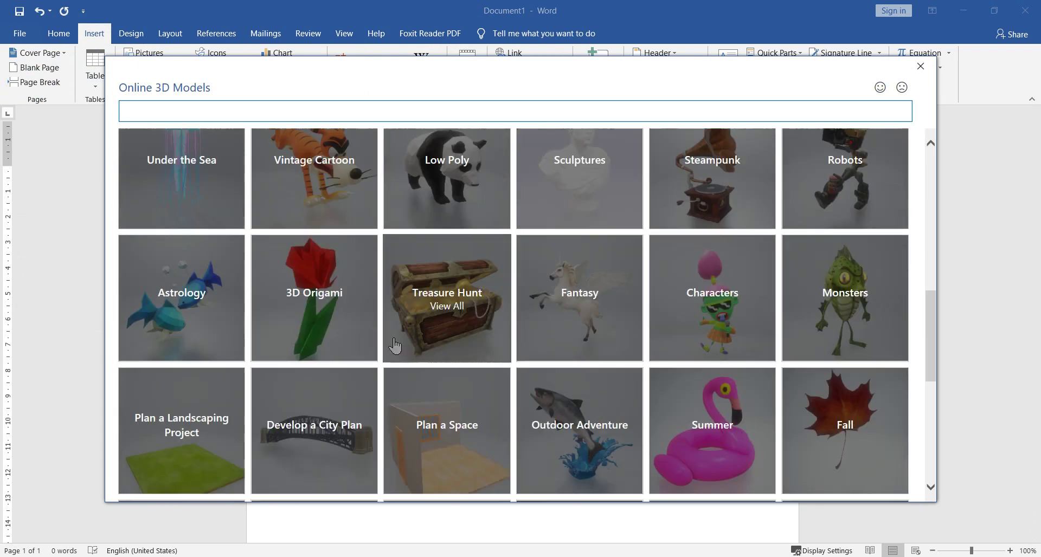
click(450, 163)
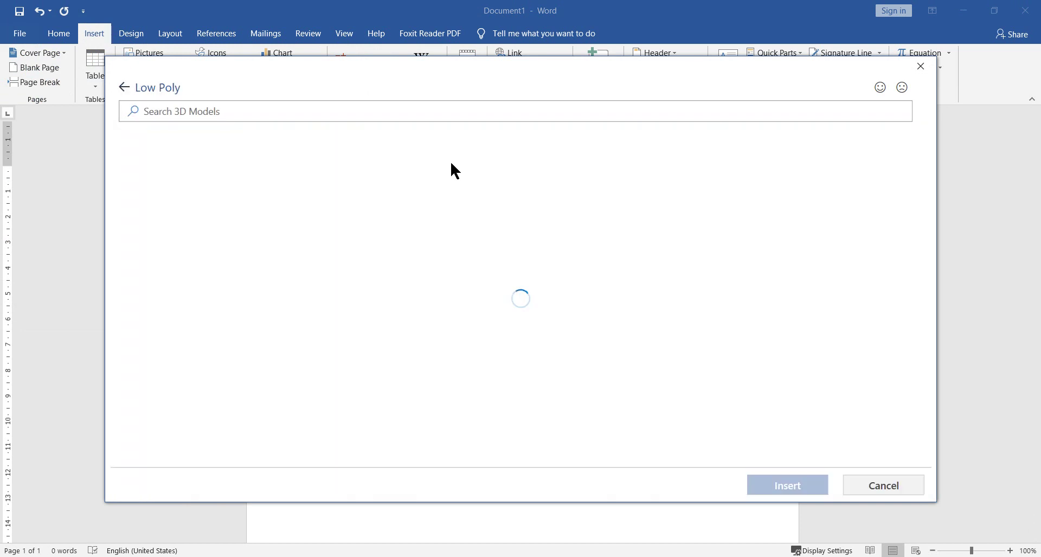
scroll(458, 304, down, 2)
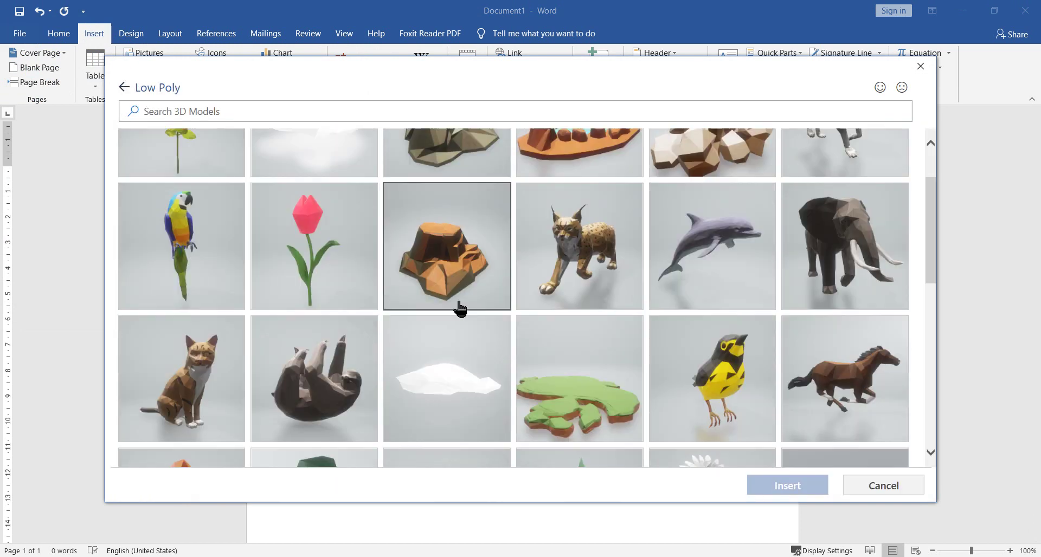
scroll(460, 304, down, 1)
scroll(459, 304, up, 3)
Step: View the Toys collection, then open Animals and pick the raptor dinosaur model
click(125, 88)
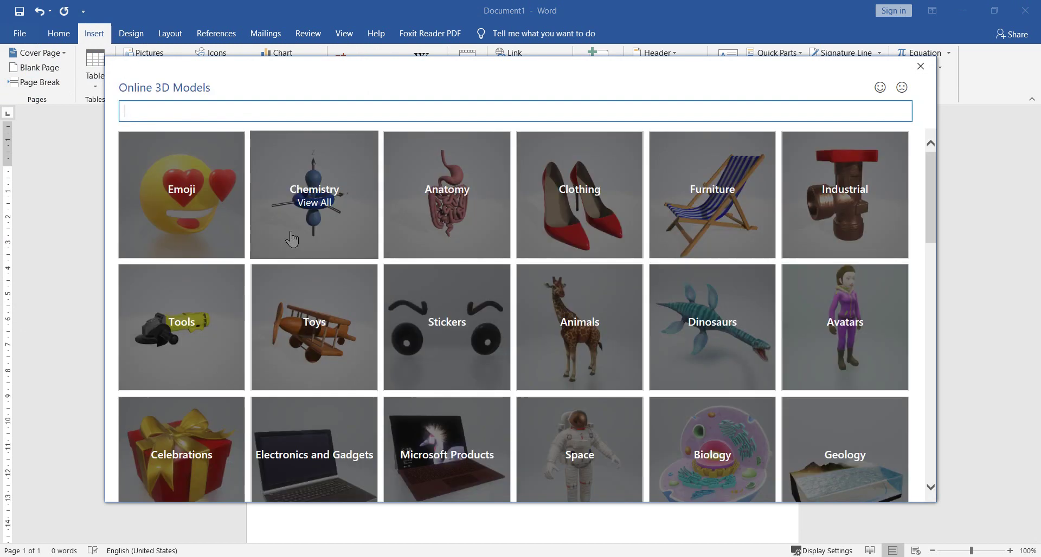
scroll(293, 244, down, 2)
click(303, 219)
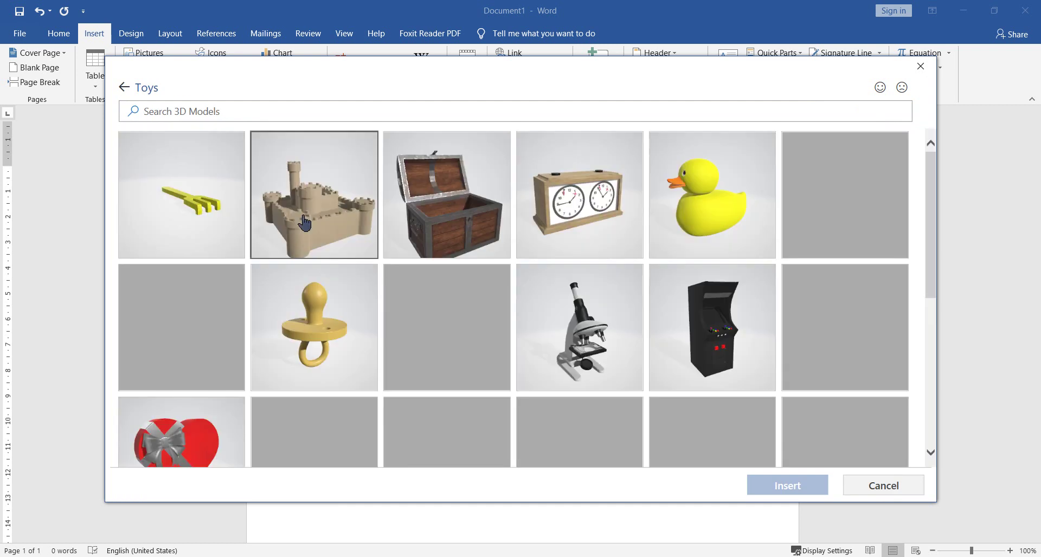
click(124, 87)
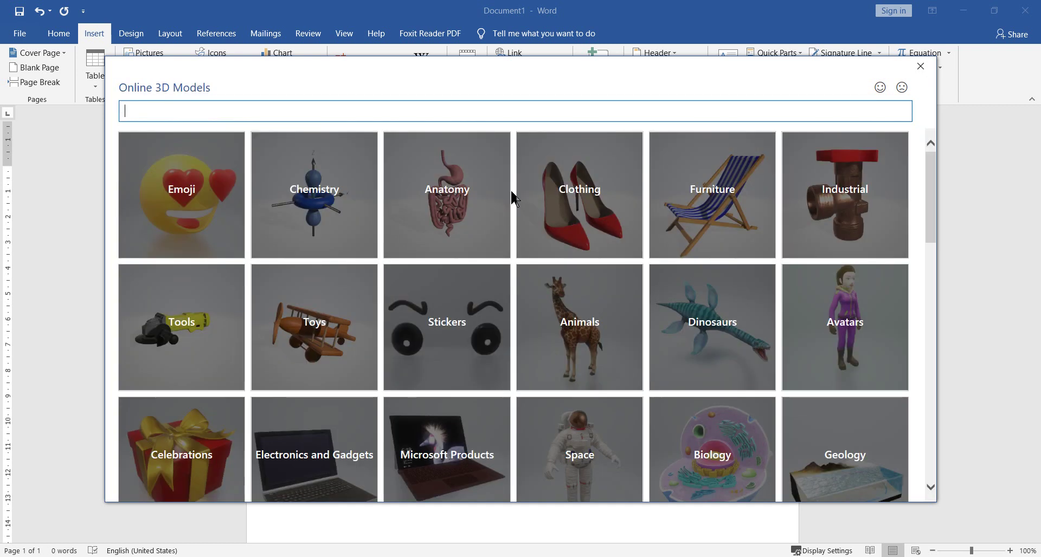
click(574, 310)
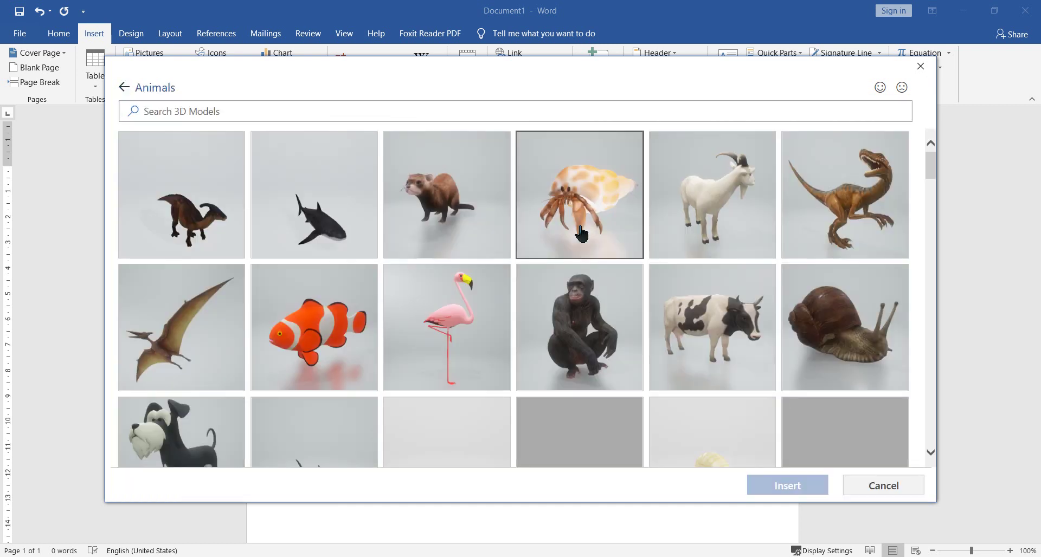
click(862, 216)
Step: Insert the raptor model, enlarge it and turn it to face forward
click(769, 486)
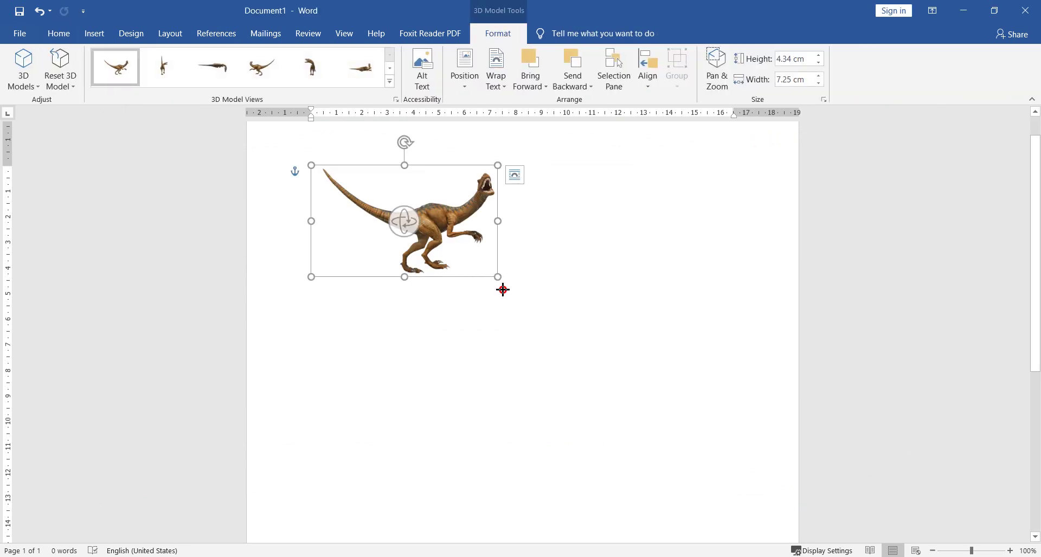
drag(498, 277, 670, 432)
mouse_move(535, 297)
mouse_down()
mouse_move(336, 358)
mouse_move(531, 391)
mouse_move(237, 372)
mouse_move(367, 530)
mouse_move(386, 274)
mouse_move(455, 124)
mouse_move(372, 407)
mouse_move(274, 251)
mouse_move(293, 255)
mouse_up()
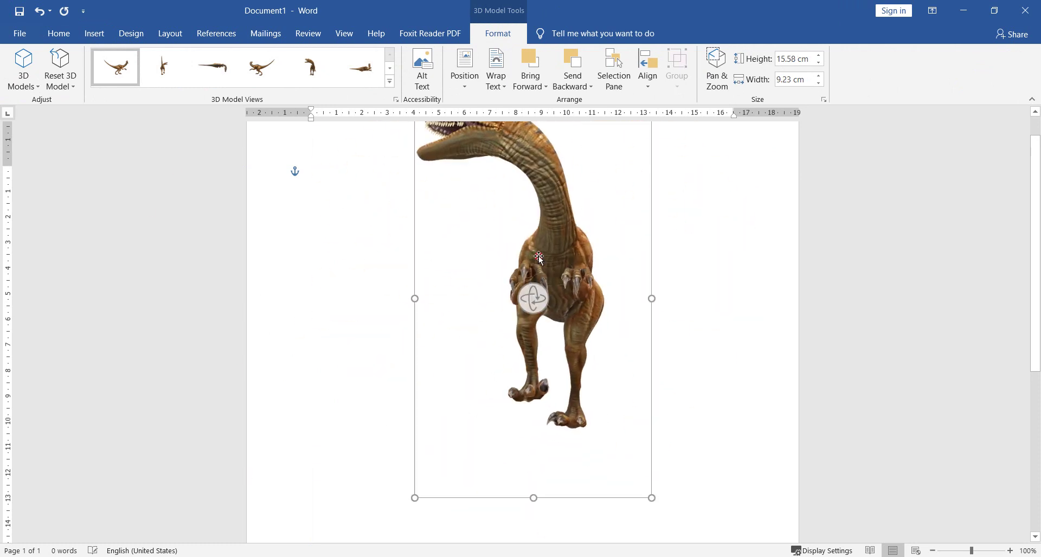
Step: Delete the raptor and reopen the online 3D model library
key(Delete)
click(94, 34)
click(222, 69)
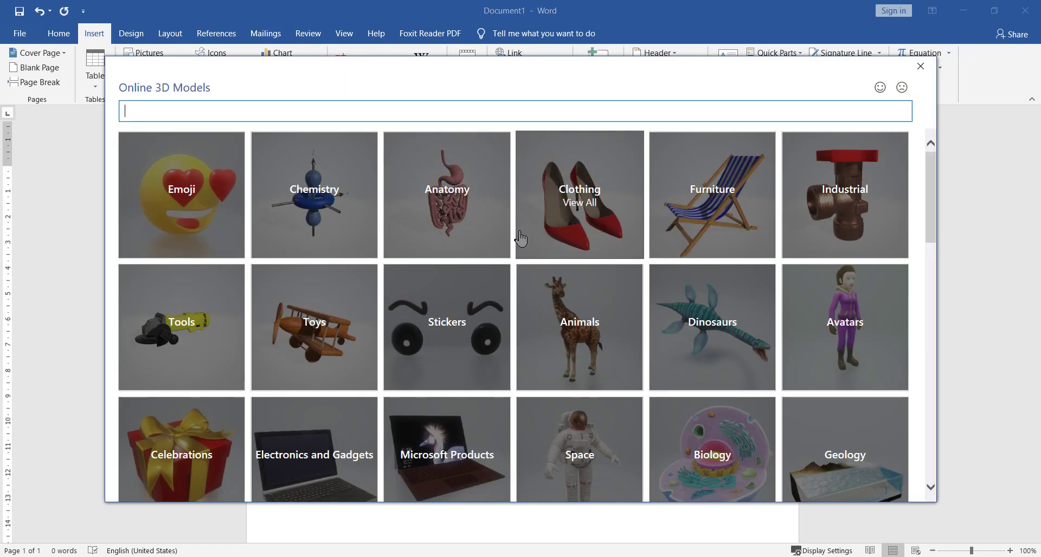
Step: Insert the billiard balls model from the Sports collection
scroll(496, 271, down, 3)
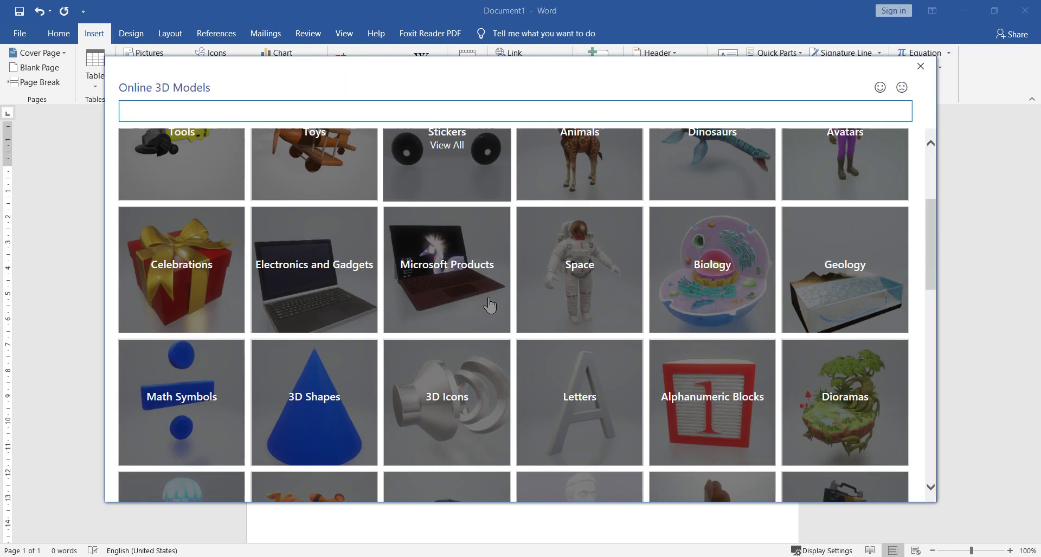
scroll(504, 318, down, 1)
scroll(519, 327, down, 2)
scroll(542, 323, down, 3)
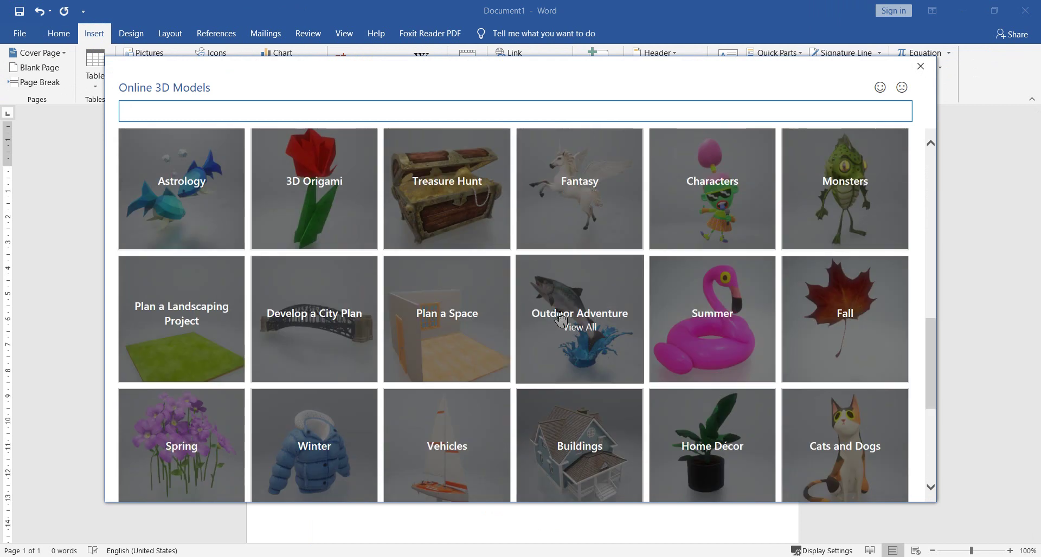
scroll(577, 284, down, 1)
scroll(564, 295, down, 2)
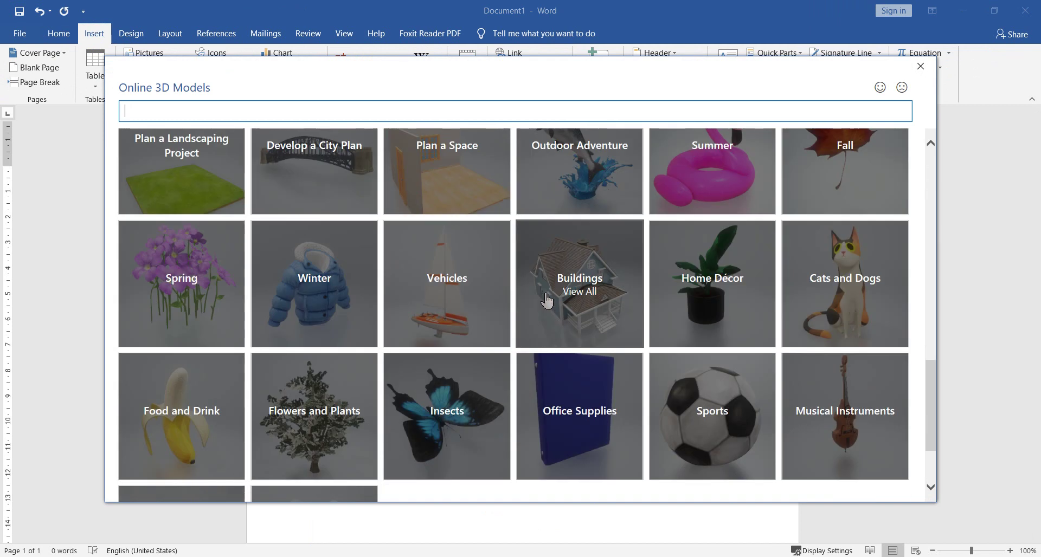
click(715, 410)
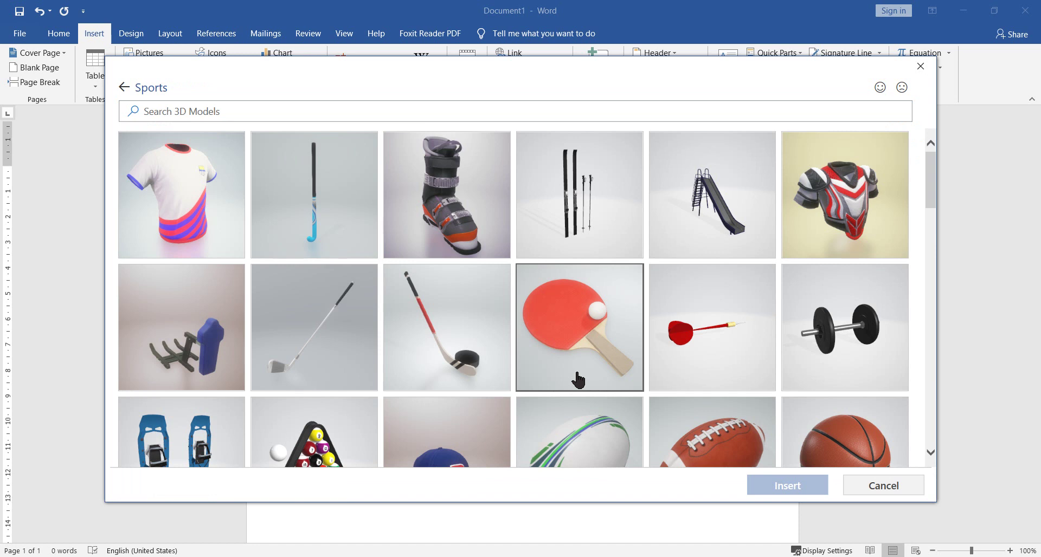
scroll(579, 380, down, 2)
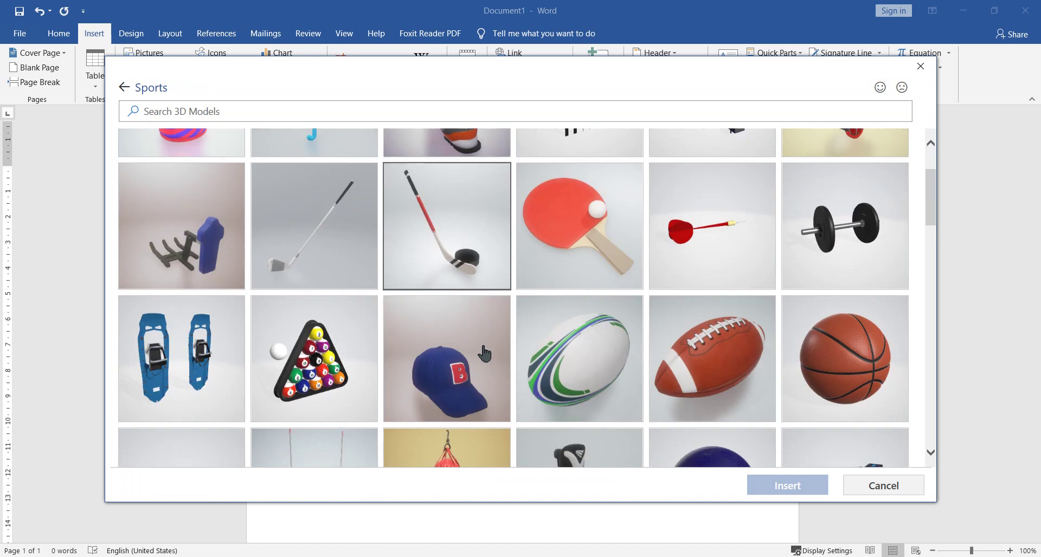
click(315, 358)
click(775, 488)
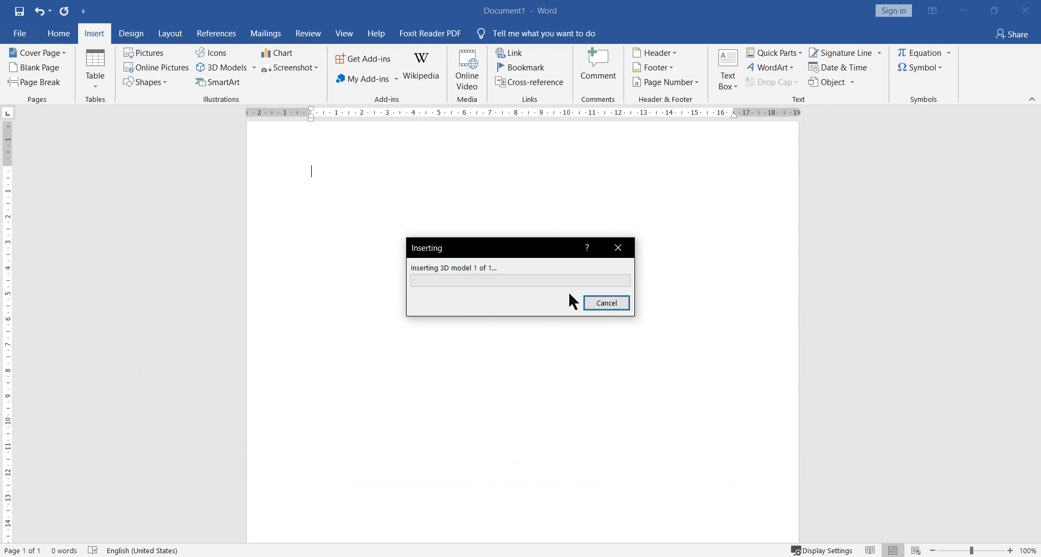
Step: Enlarge the billiards model, tilt it and turn it back to front, then delete it
drag(470, 305, 705, 437)
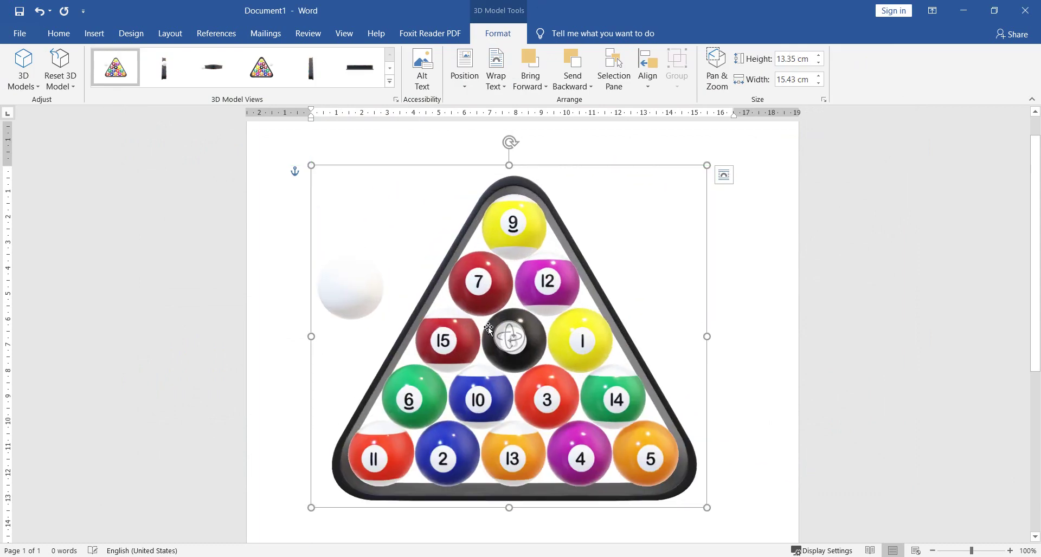
drag(510, 338, 820, 184)
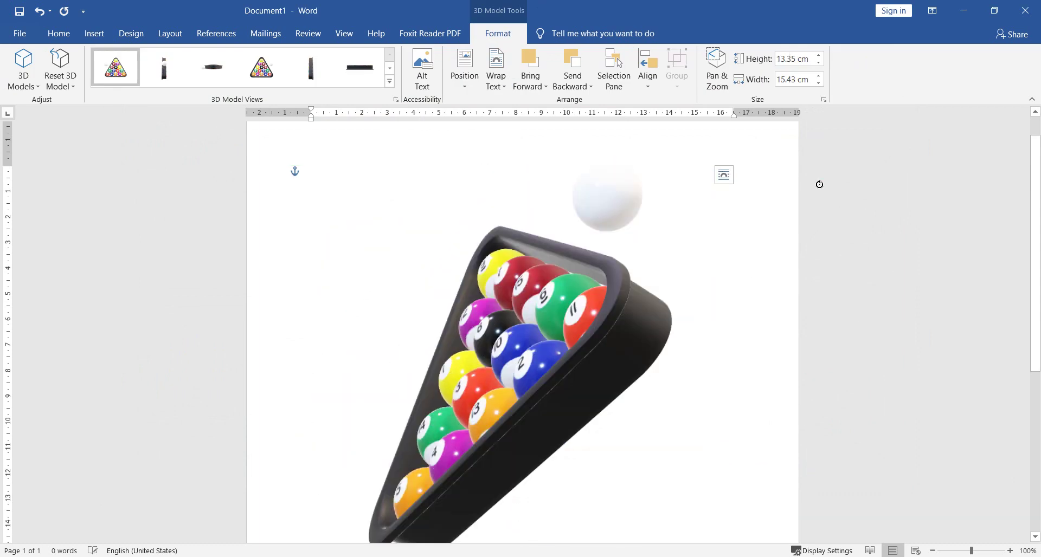
drag(819, 184, 557, 340)
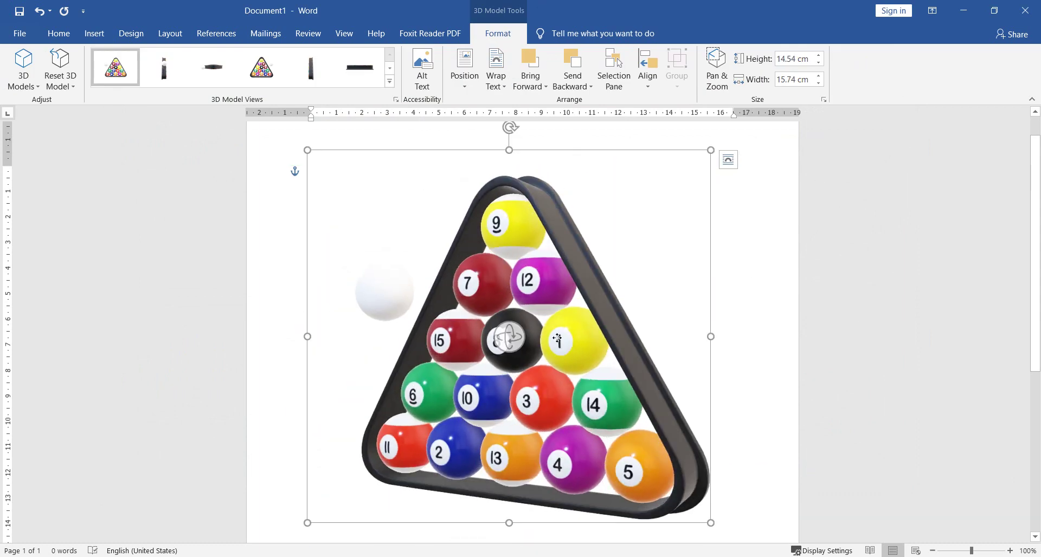
key(Delete)
click(96, 35)
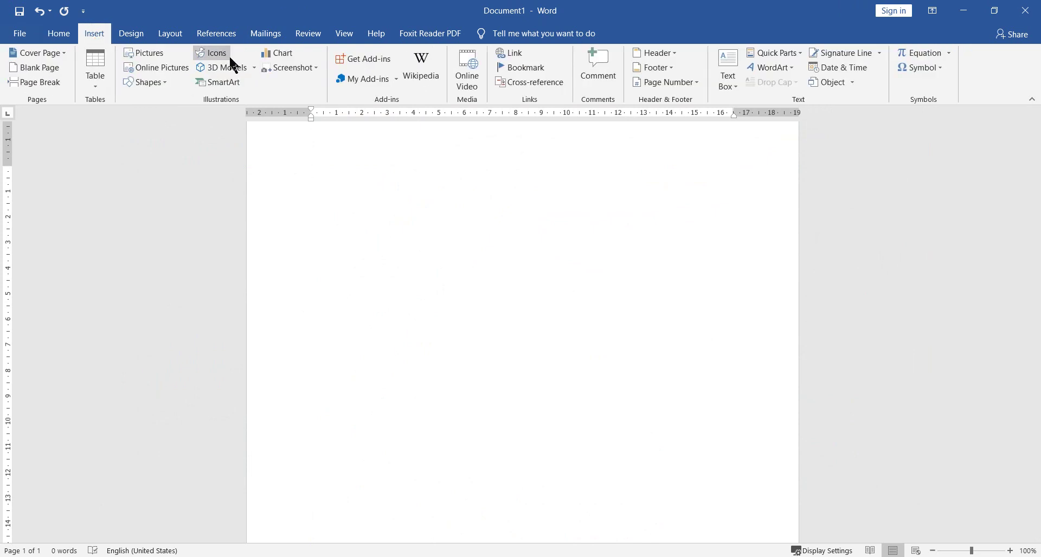
Step: Insert a screen clipping of the contact-details area, then delete the picture
click(319, 68)
click(324, 87)
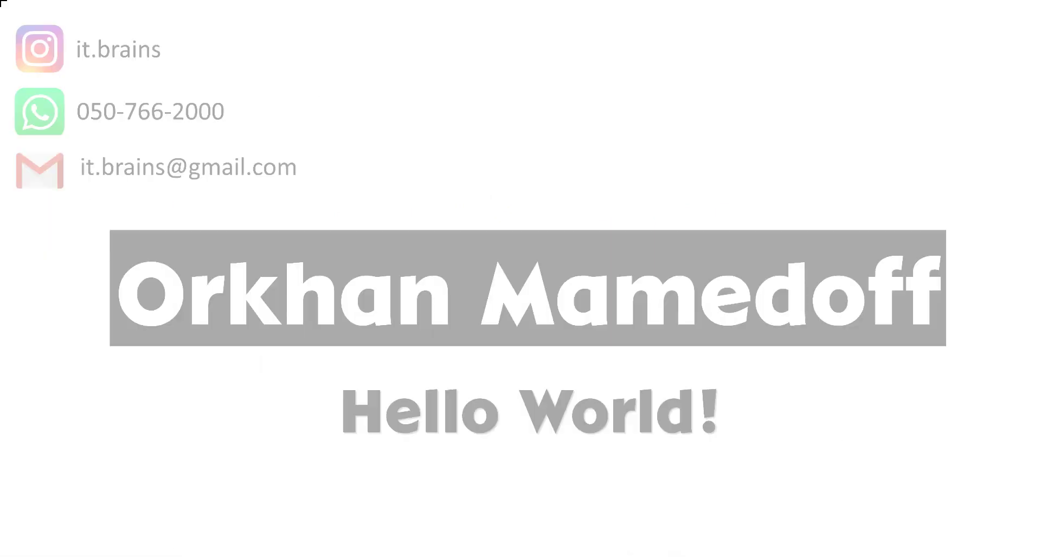
drag(1, 0, 336, 194)
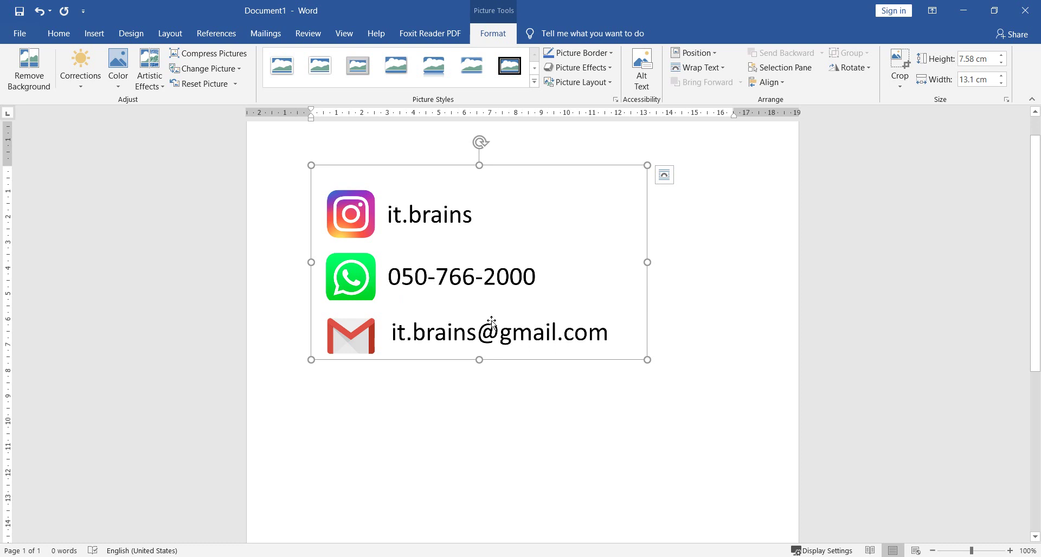
key(Delete)
Step: Insert a Clustered Column chart with sample Series 1–3 across Categories 1–4
click(101, 35)
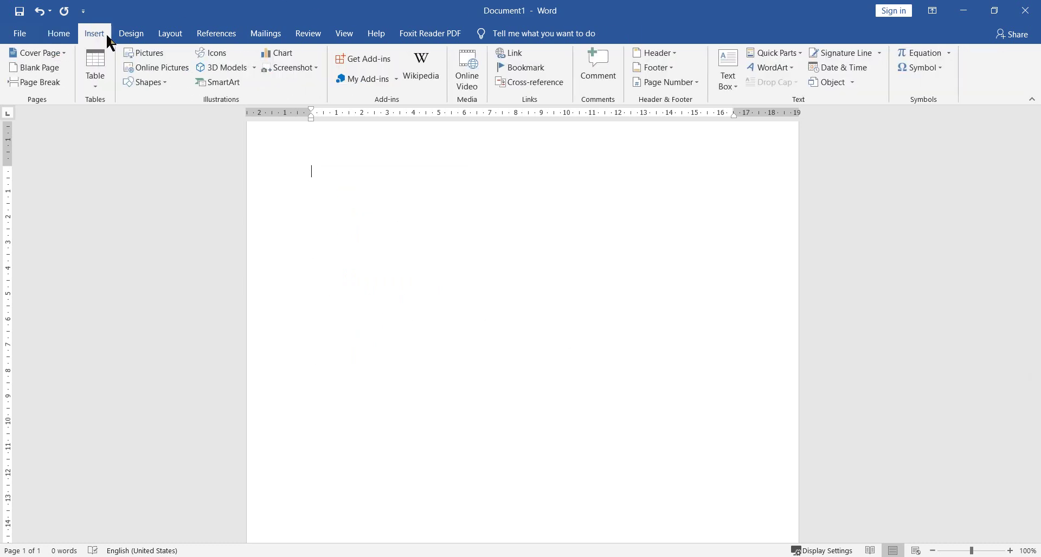
click(281, 56)
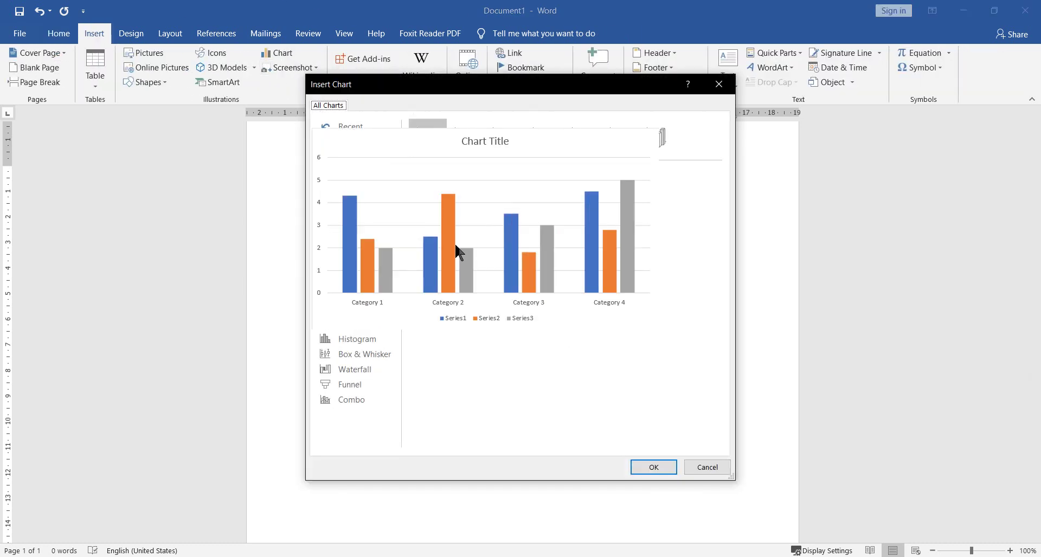
mouse_move(485, 229)
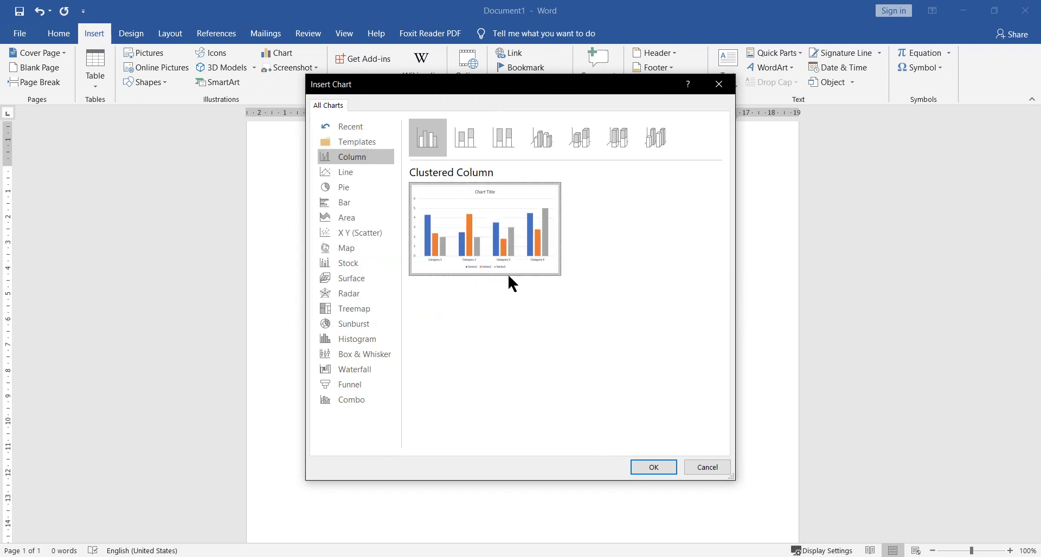
click(645, 467)
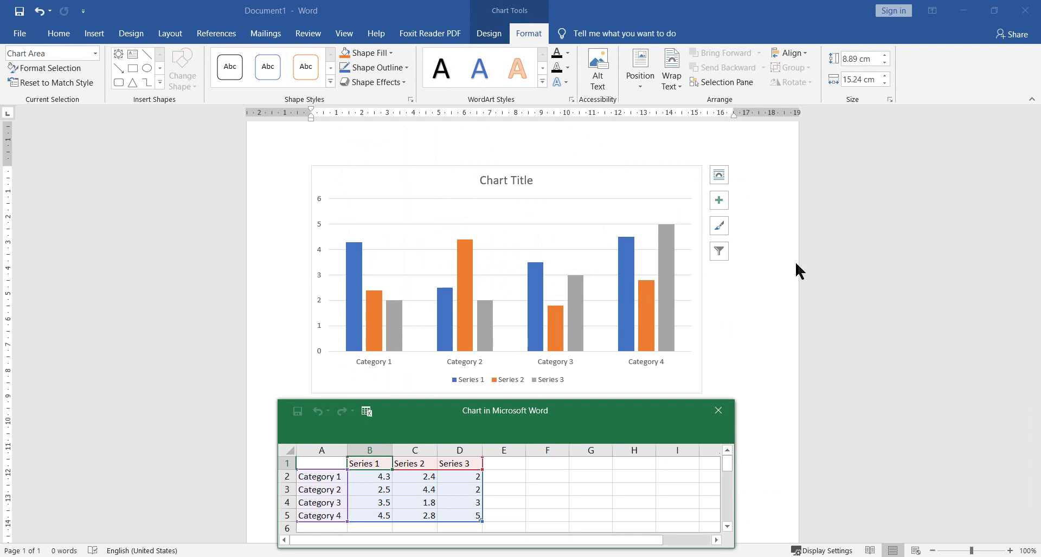
Step: Rename the chart's first category in cell A2 to 'Ingilis dili'
scroll(795, 261, down, 2)
scroll(736, 308, up, 2)
drag(593, 411, 966, 258)
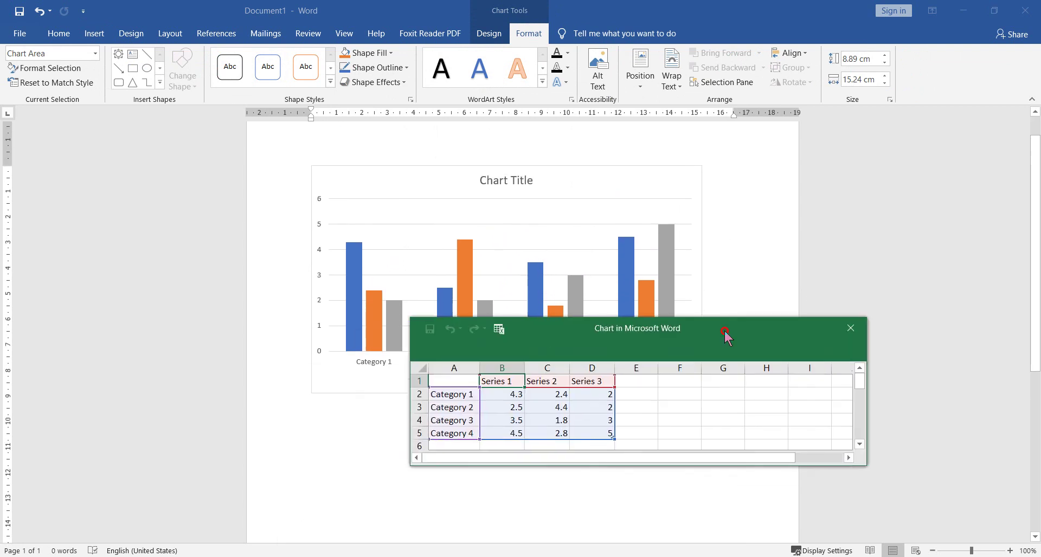
click(698, 328)
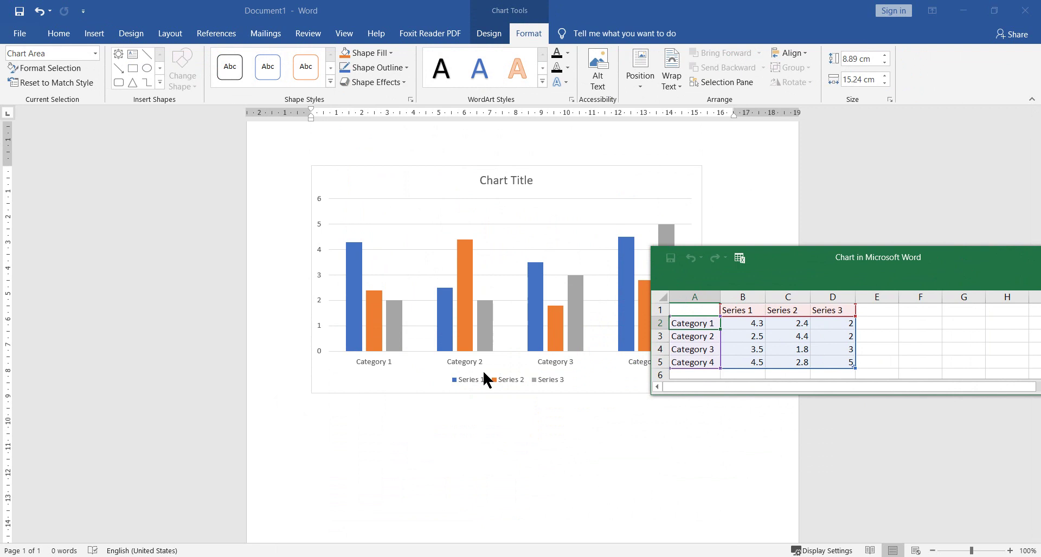
text(Ingil)
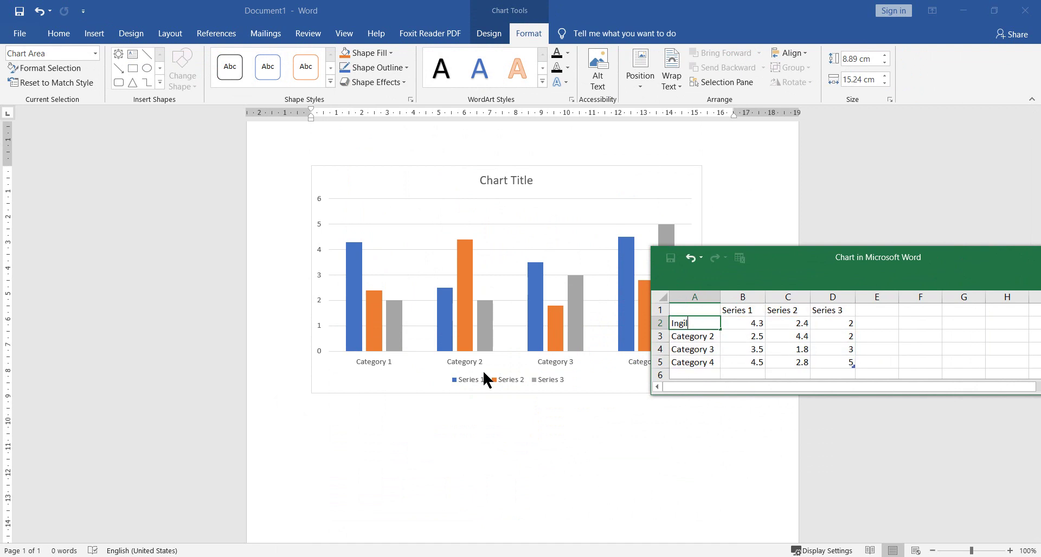
text(is dili)
click(770, 326)
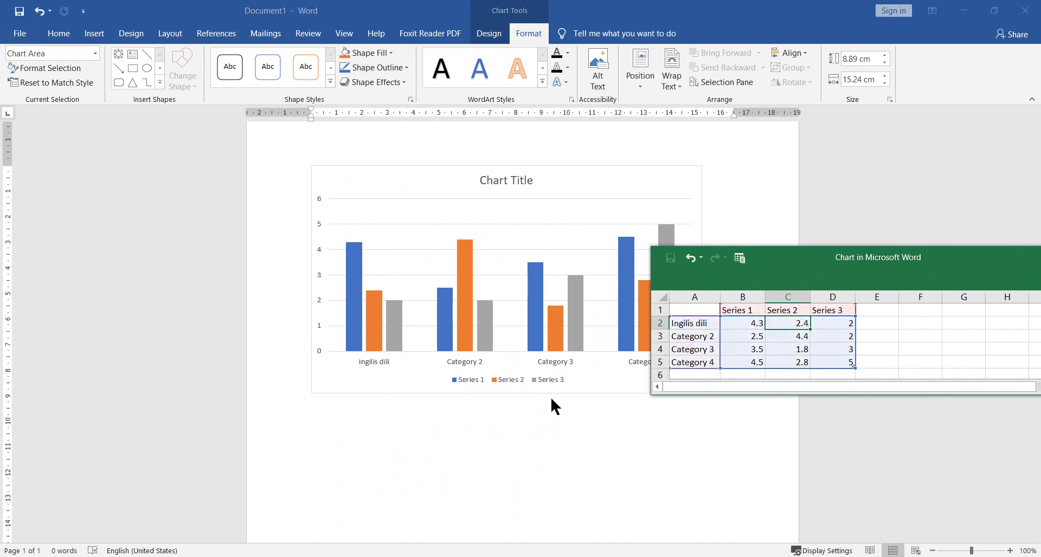
Step: Rename the three series in B1–D1 to people's first names
click(738, 312)
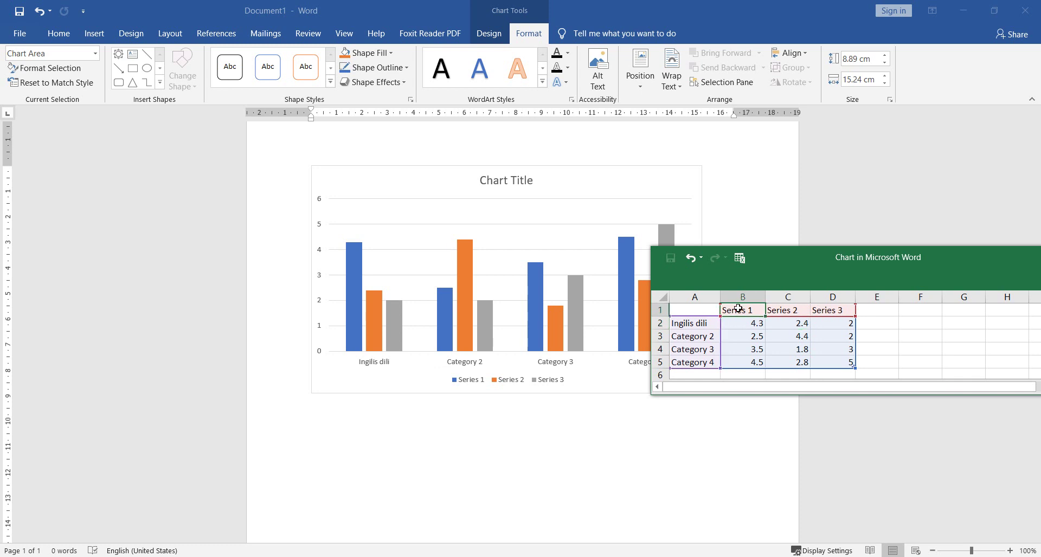
text(Arif)
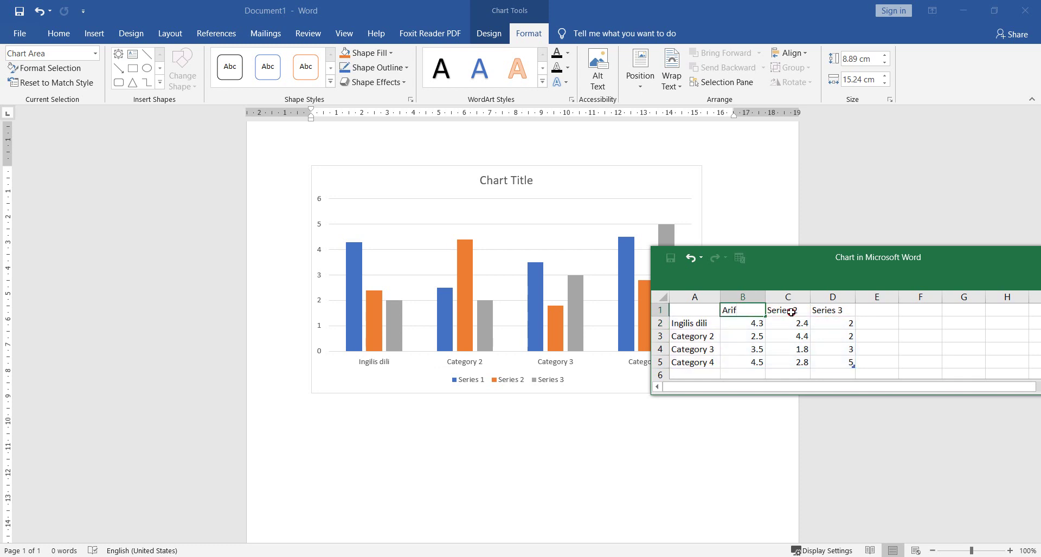
click(791, 312)
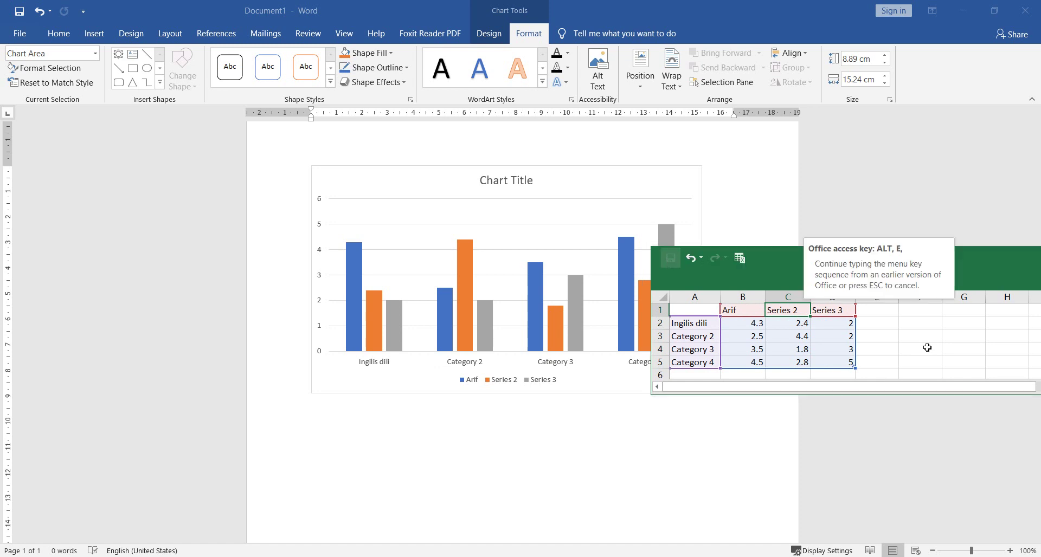
text(ç)
key(BackSpace)
text(El)
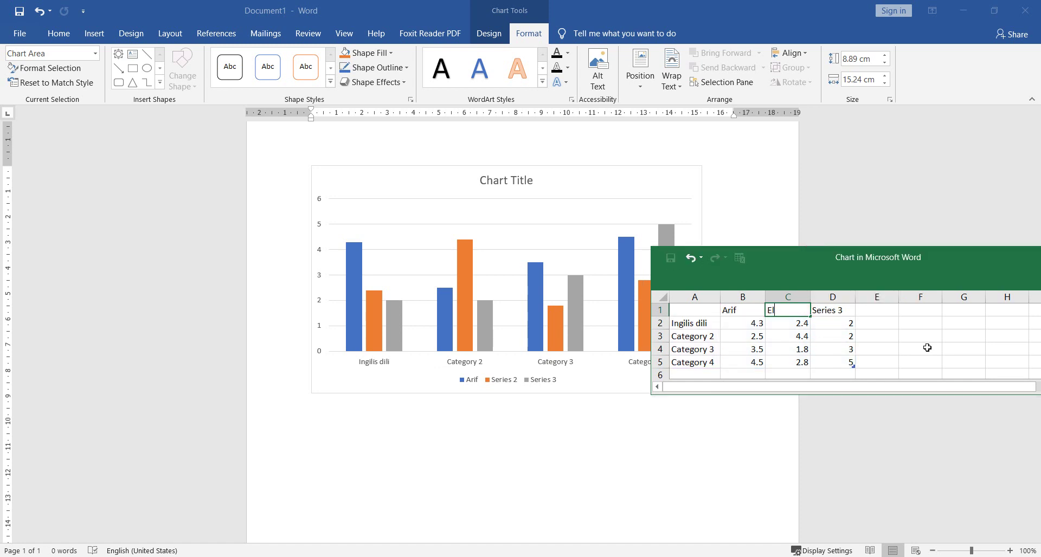
text(çin)
key(Tab)
text(Sə)
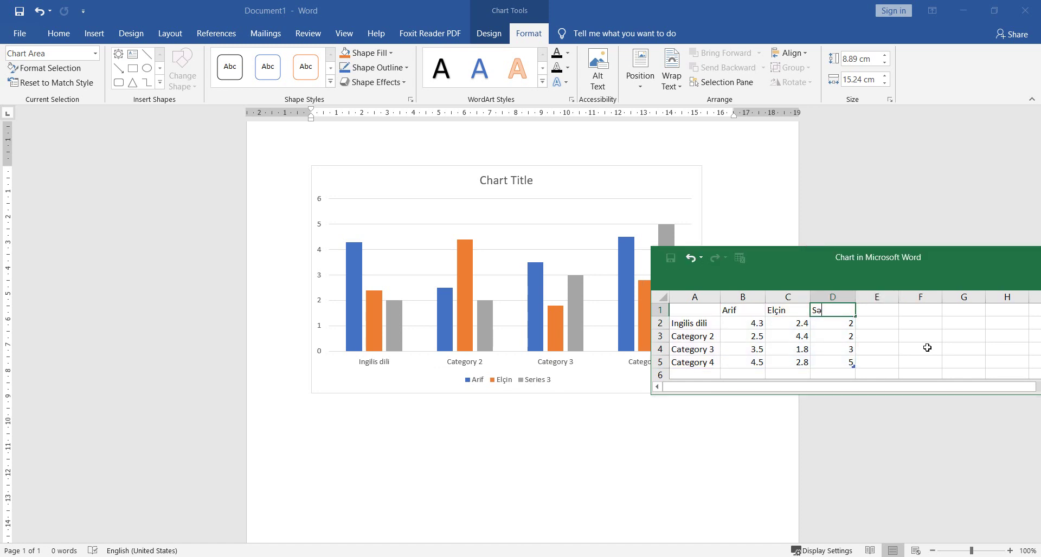
click(928, 347)
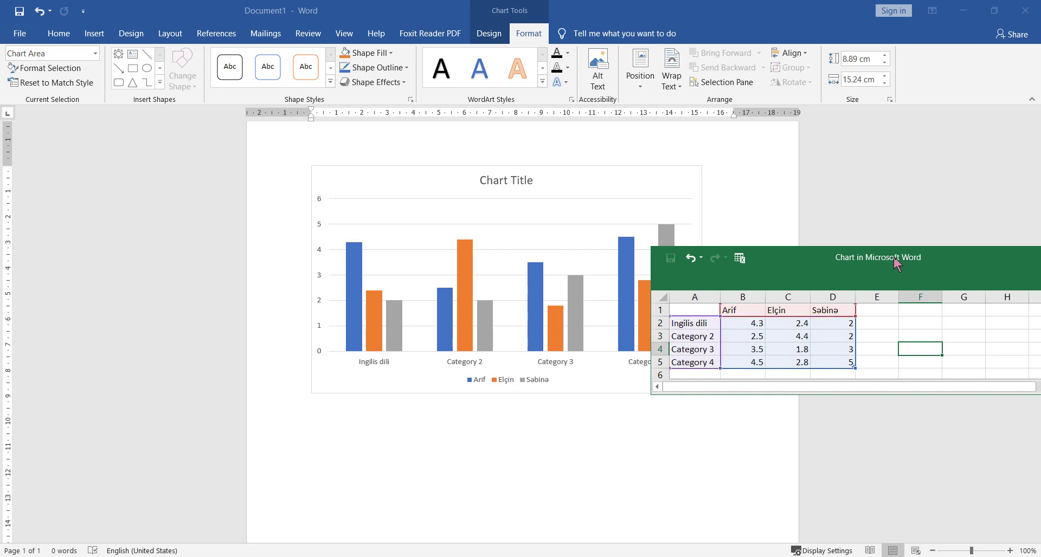
Step: Close the chart data window and delete the chart
drag(895, 260, 656, 279)
click(852, 278)
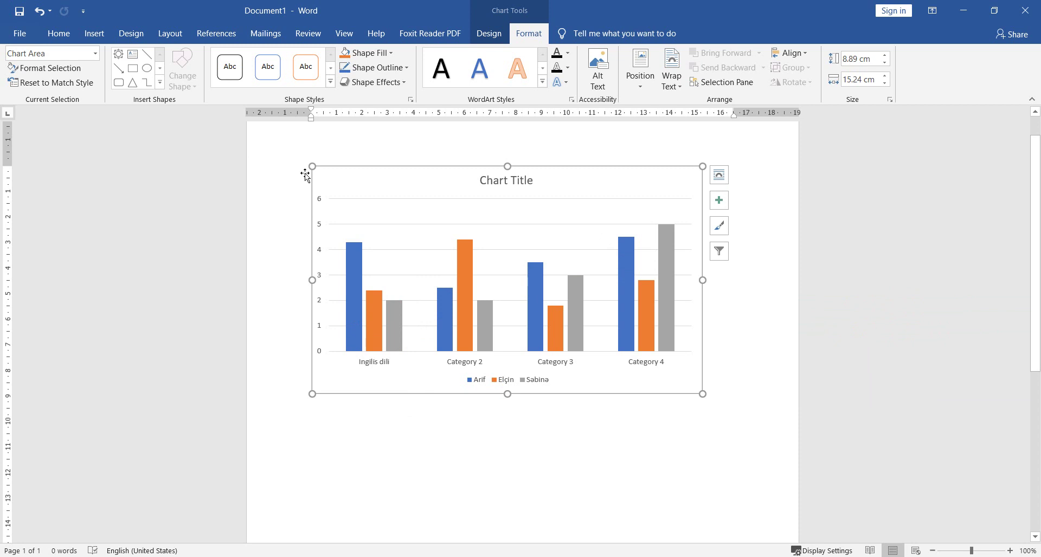
key(Delete)
Step: Switch input to Azerbaijani and open and trust the Wikipedia add-in from Insert
click(94, 33)
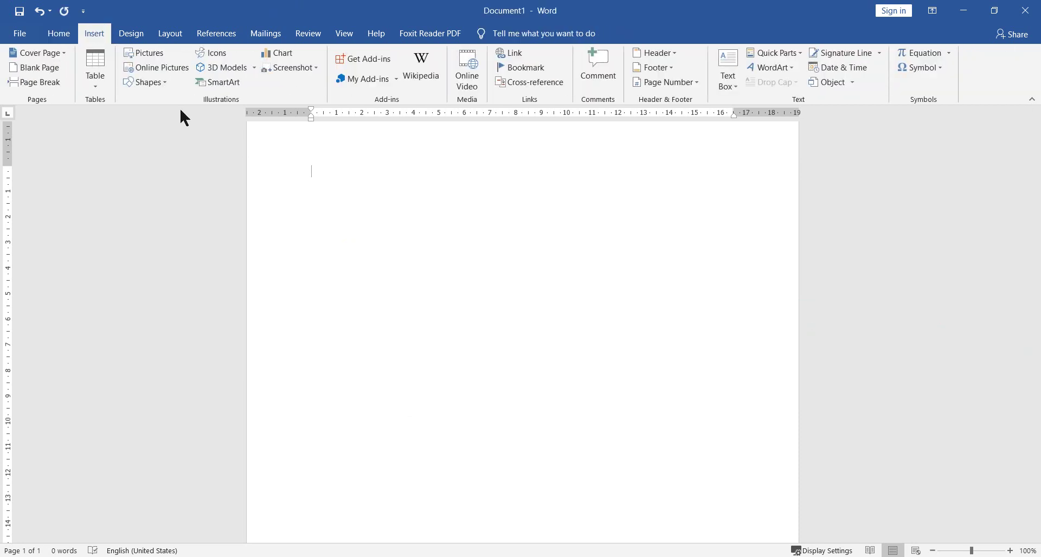
key(alt+shift)
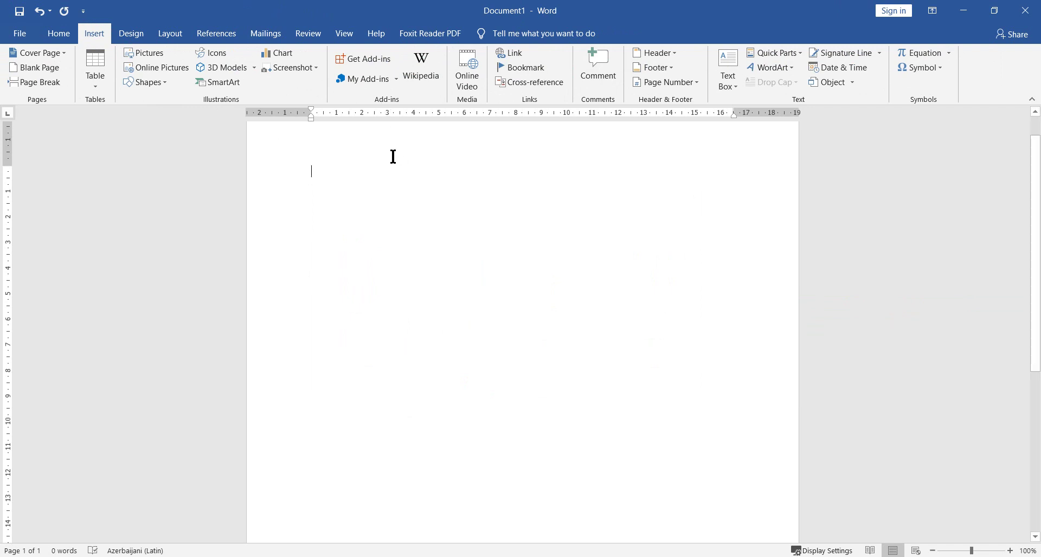
click(417, 76)
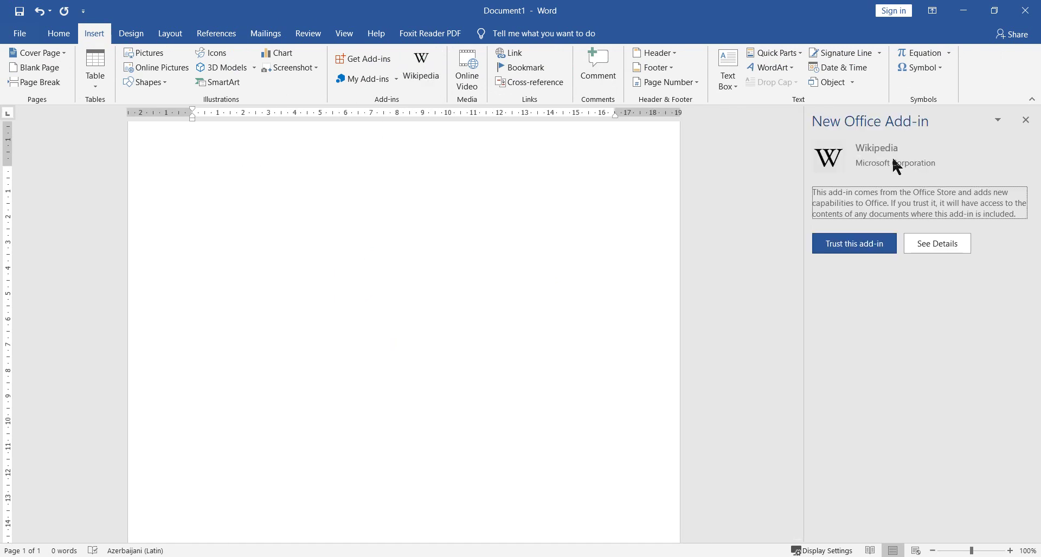
click(844, 243)
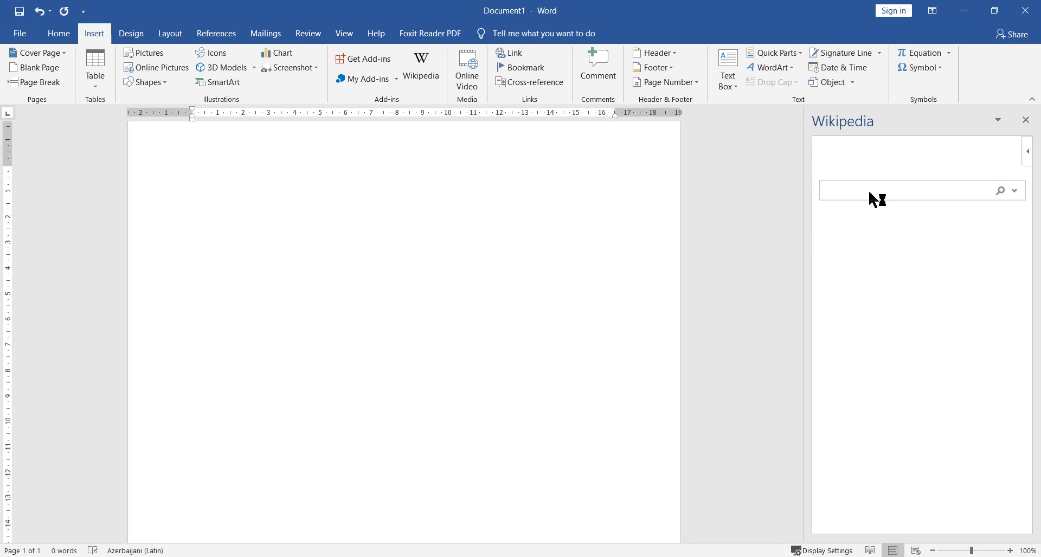
Step: Look up Baku on Wikipedia, scroll through the article, then close the pane
click(883, 186)
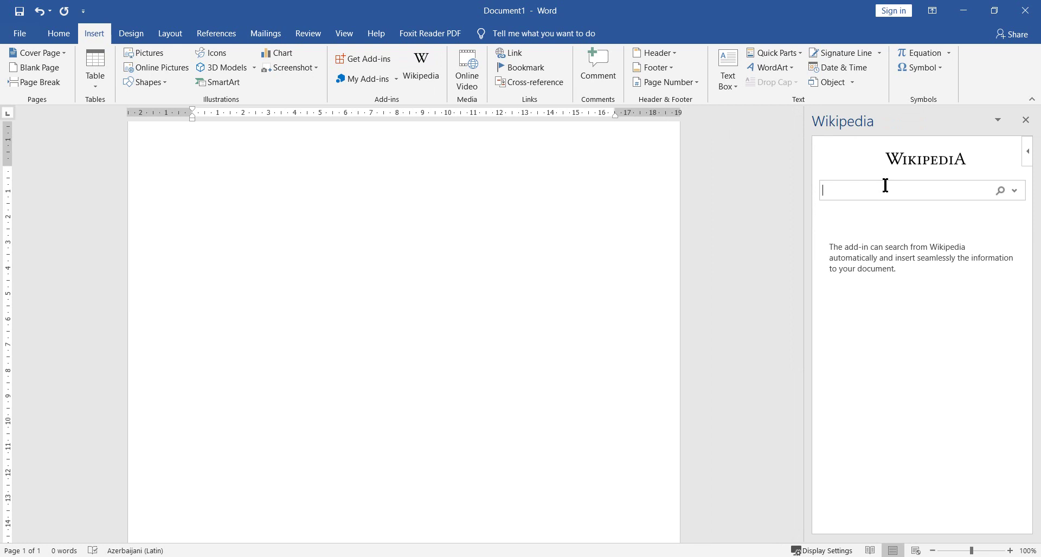
text(Baku)
click(997, 193)
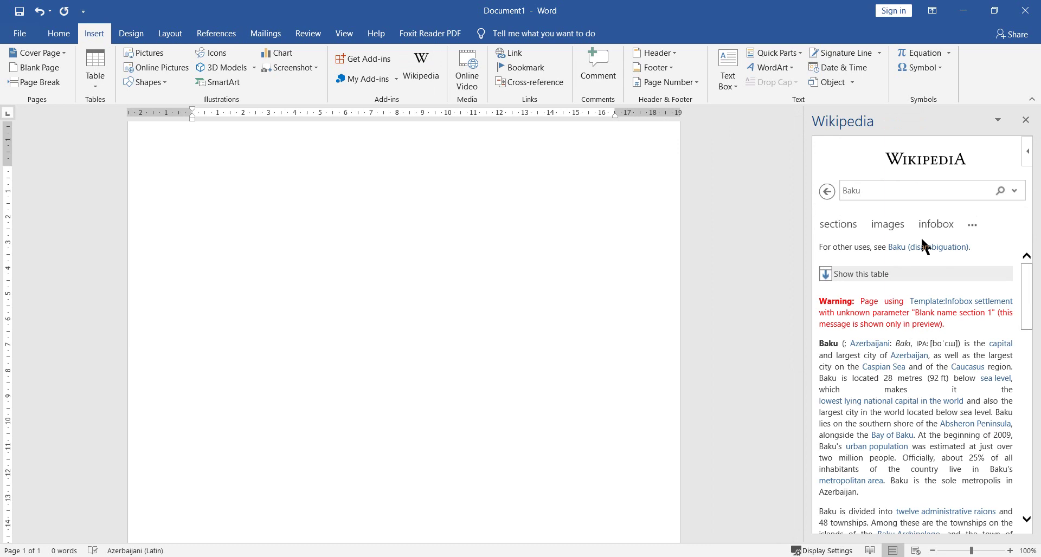
scroll(917, 265, down, 2)
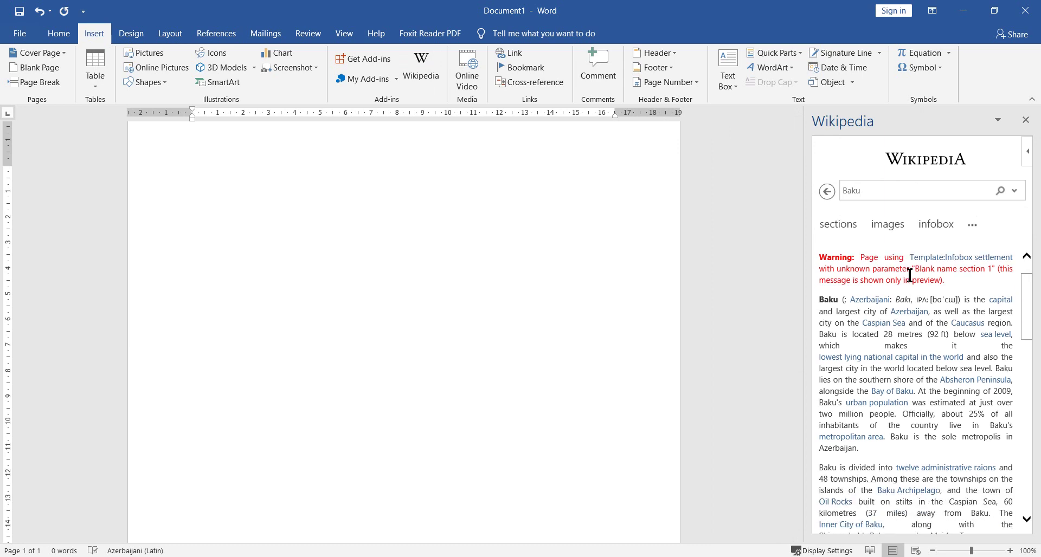
scroll(912, 277, down, 2)
scroll(910, 279, down, 2)
scroll(910, 280, down, 5)
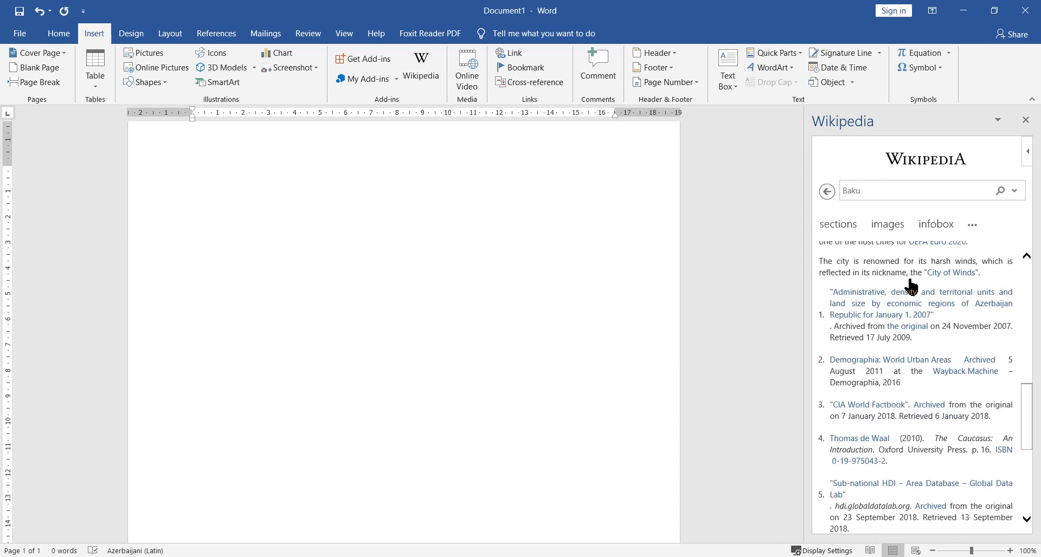
scroll(911, 282, down, 10)
click(1025, 120)
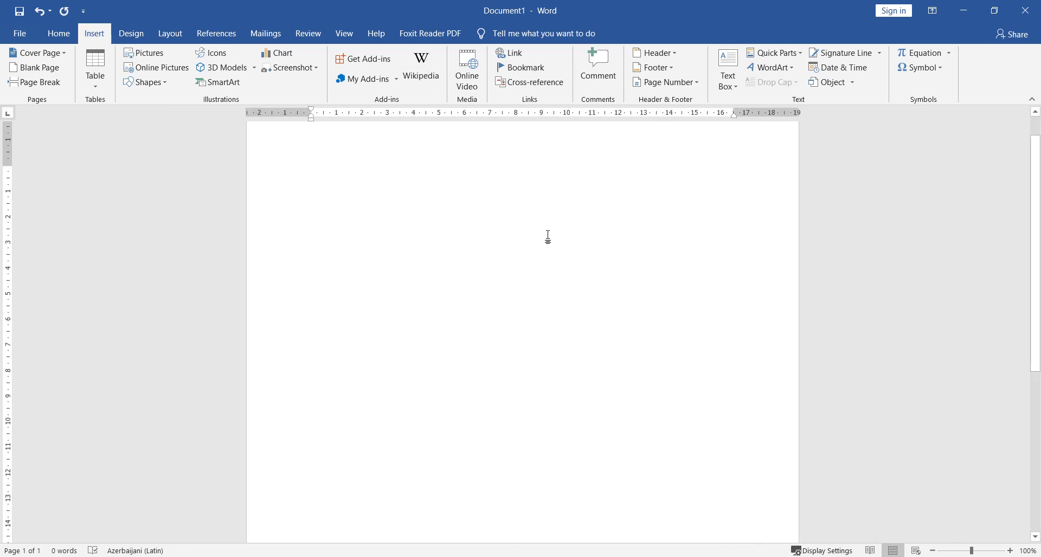
Step: Open the Office Add-ins manager on its Store of available add-ins
click(396, 80)
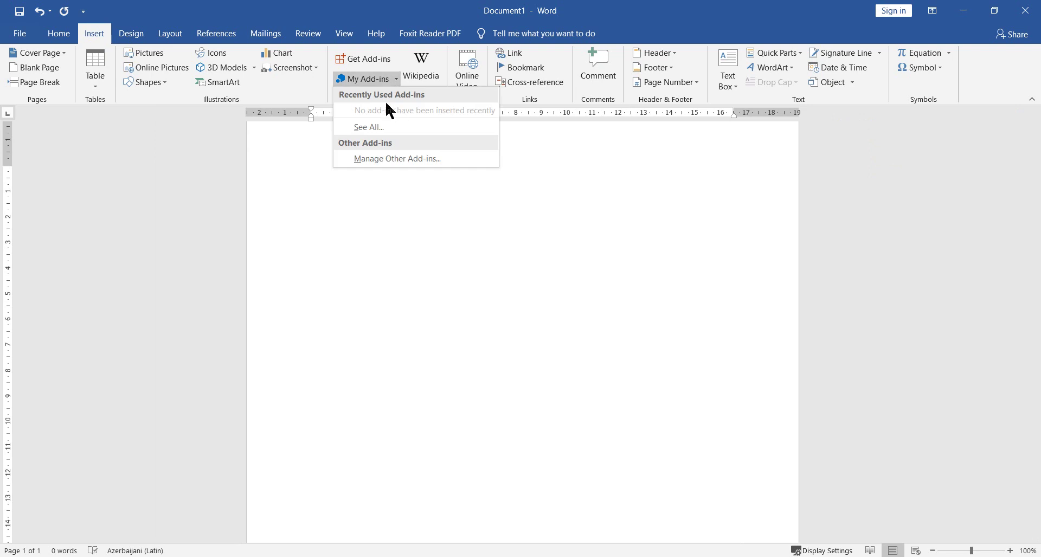
click(404, 208)
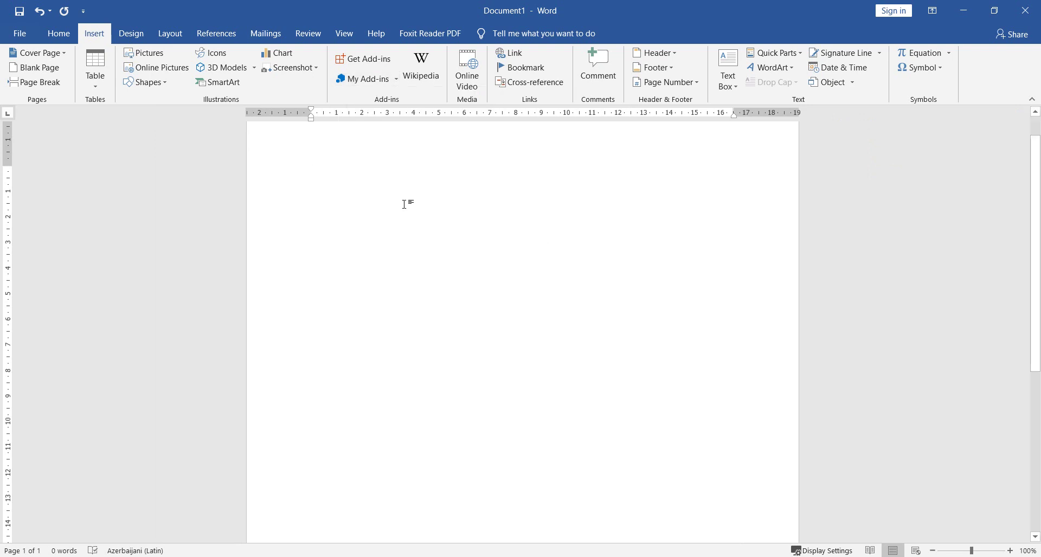
click(393, 79)
click(380, 128)
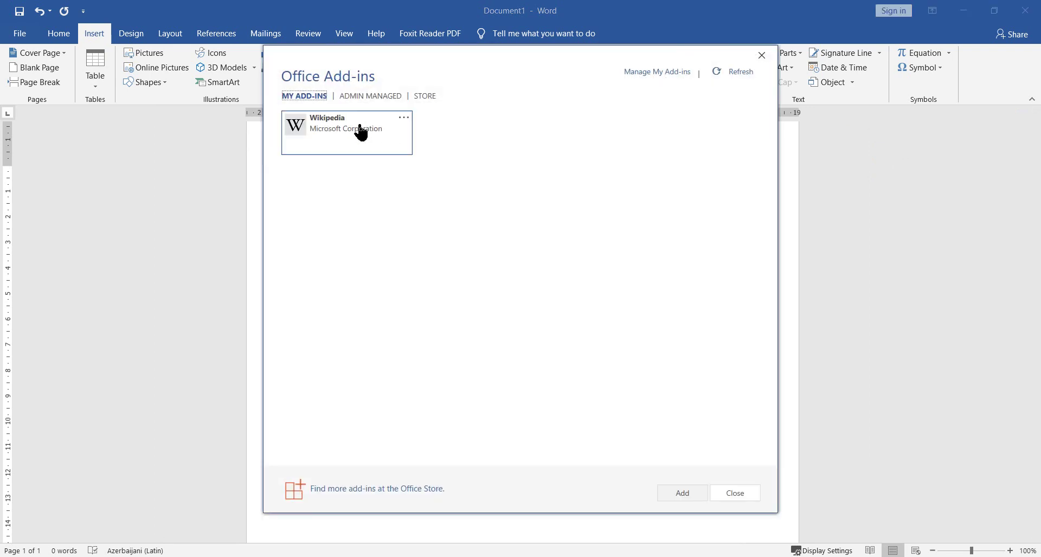
mouse_move(334, 123)
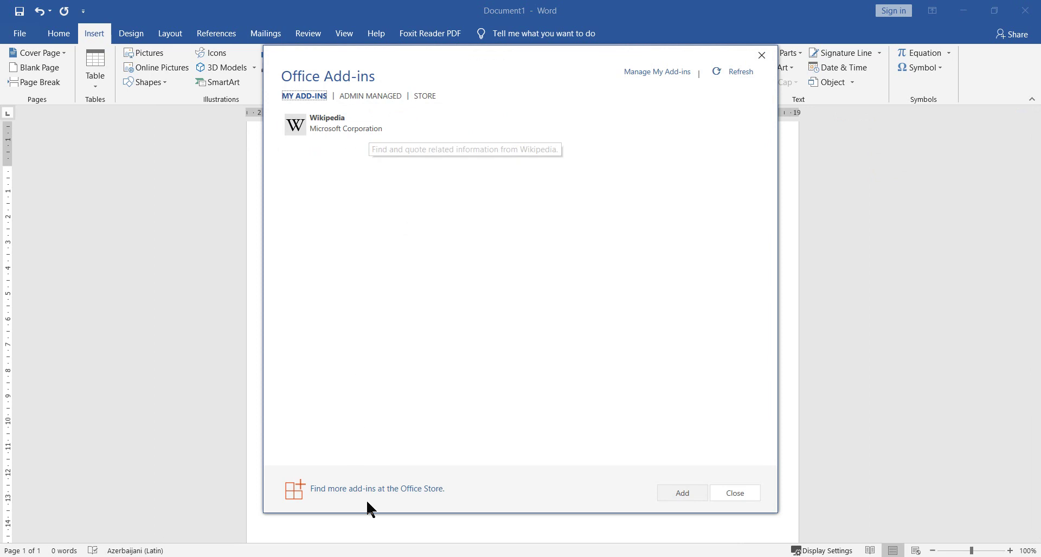
click(380, 490)
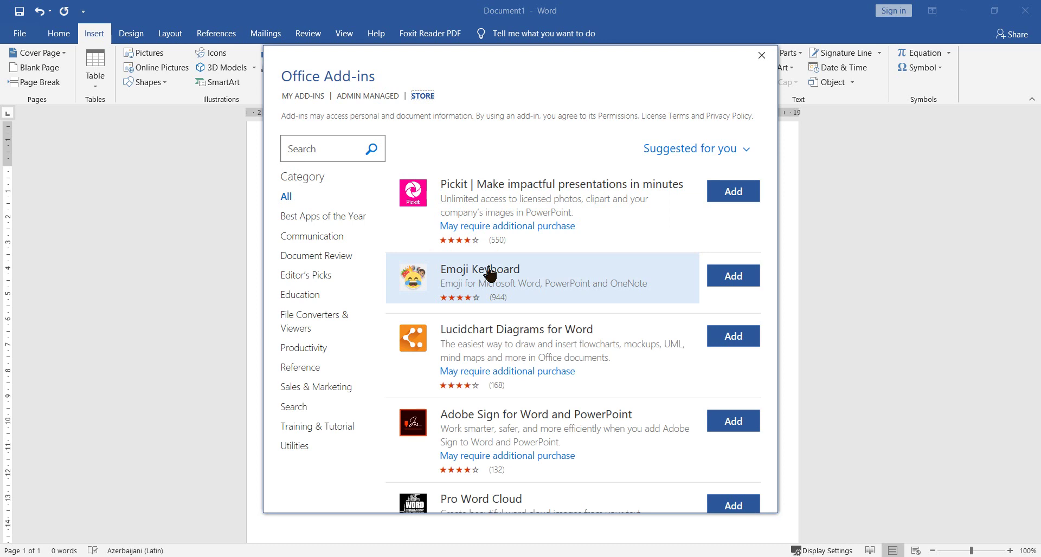
Step: Scroll through the suggested add-ins, then close the Office Add-ins window
scroll(528, 259, down, 2)
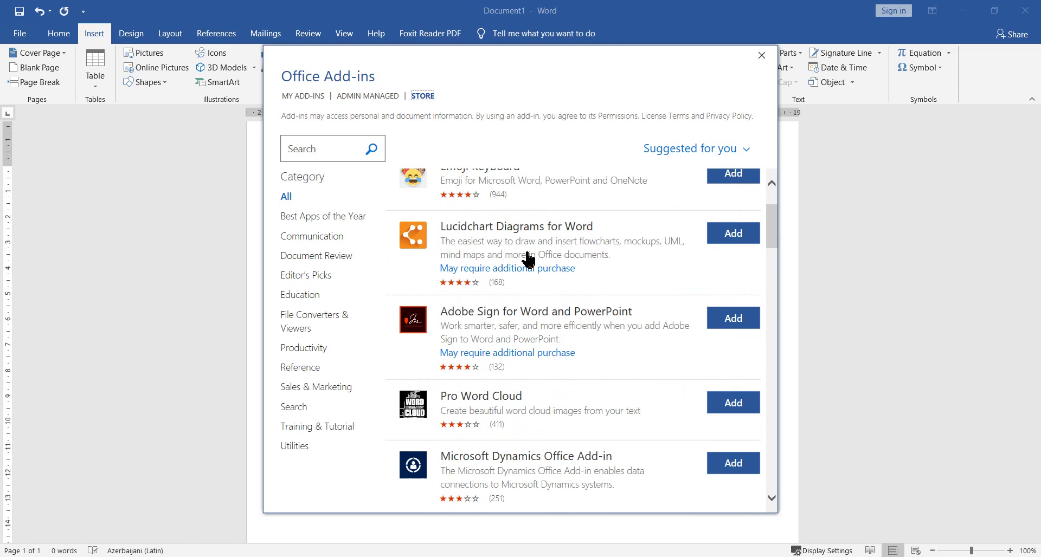
scroll(528, 260, down, 2)
scroll(529, 259, down, 3)
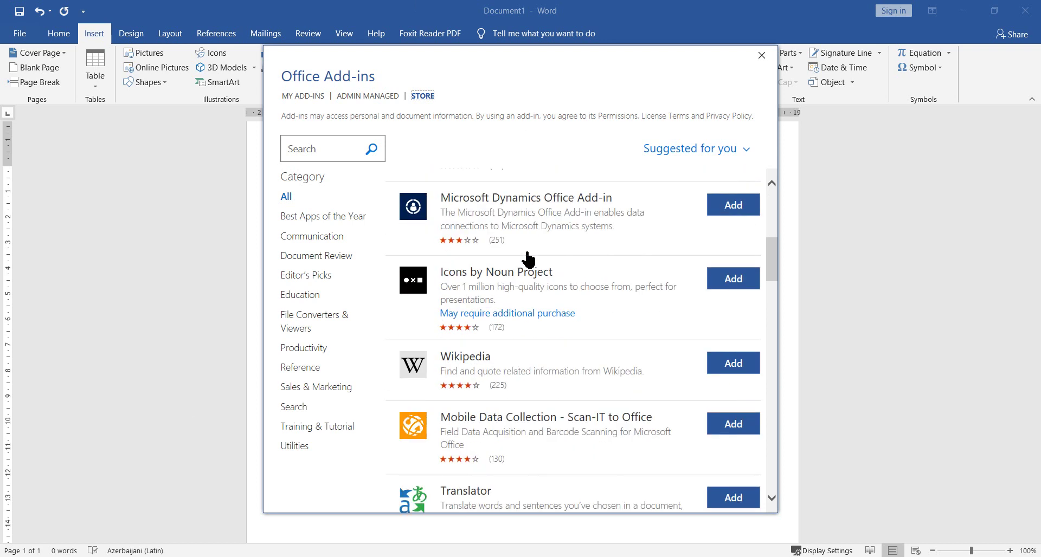
scroll(529, 260, down, 2)
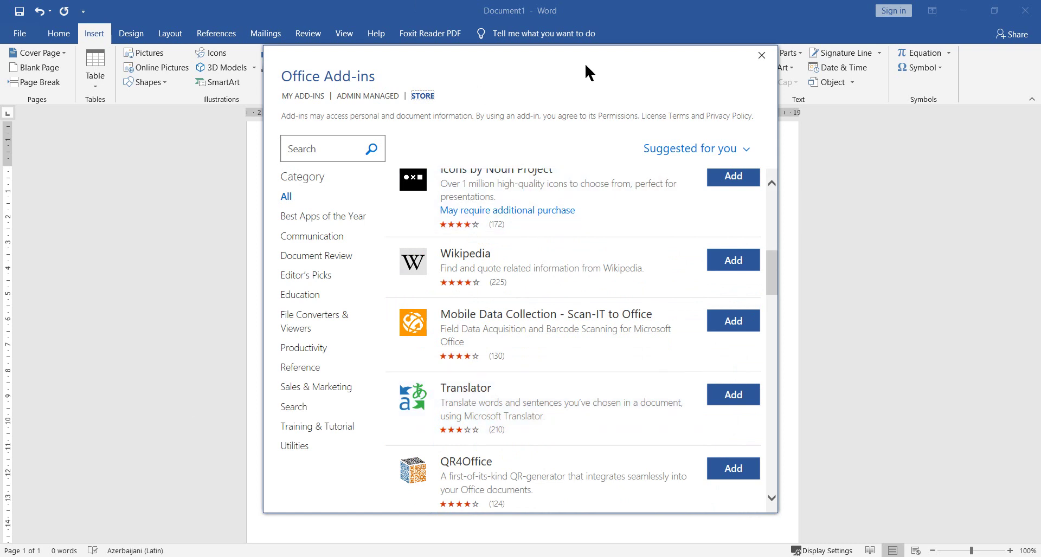
mouse_move(586, 65)
mouse_down()
mouse_move(402, 144)
mouse_move(576, 47)
mouse_up()
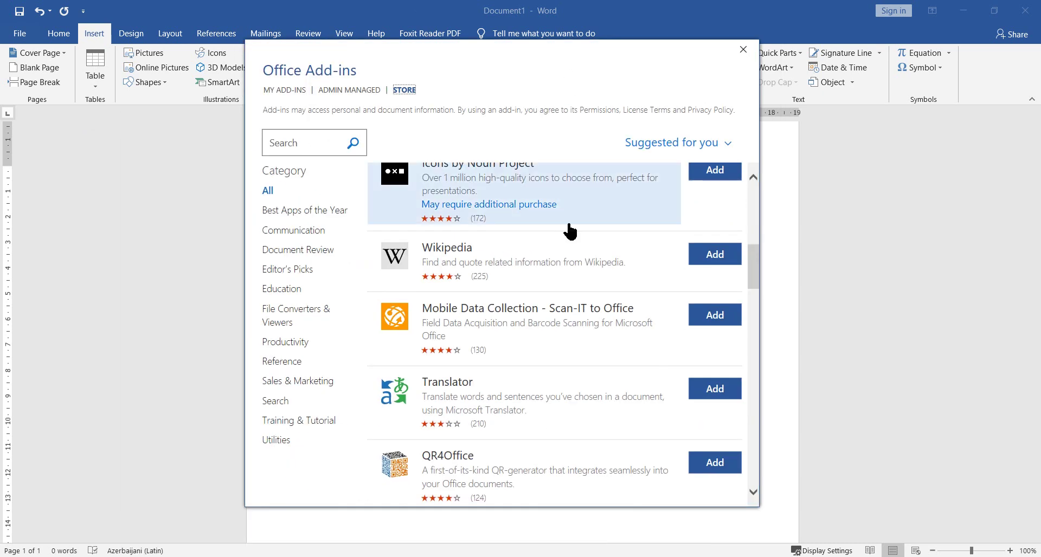
scroll(567, 242, down, 2)
scroll(567, 247, down, 1)
scroll(567, 247, down, 1)
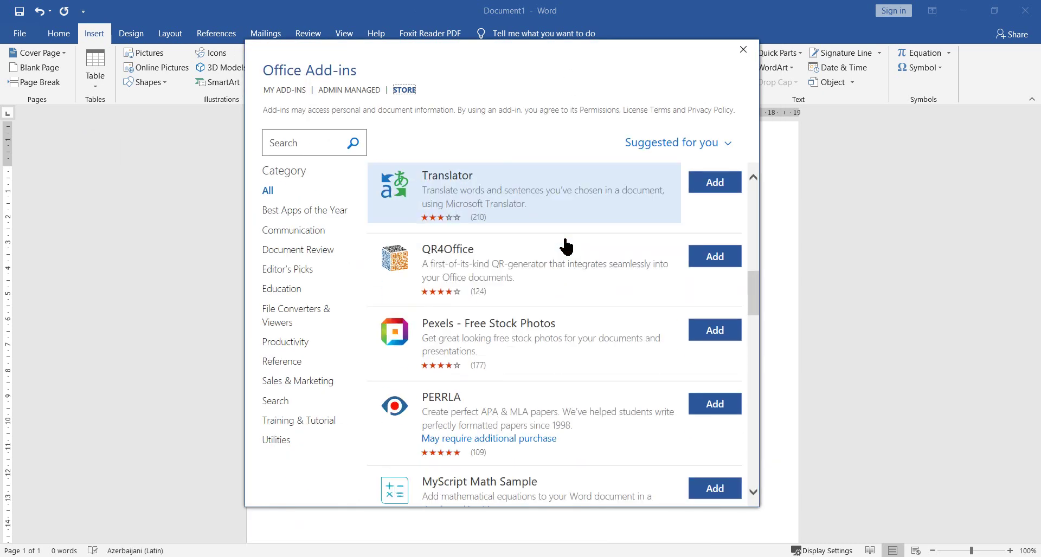
scroll(567, 247, down, 3)
scroll(564, 255, down, 4)
scroll(565, 255, down, 4)
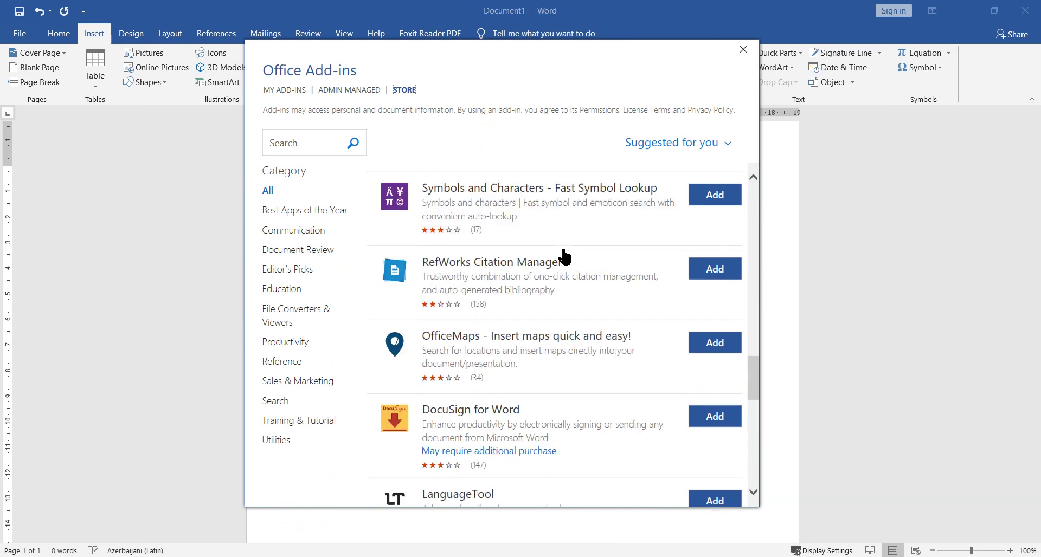
scroll(564, 256, down, 2)
scroll(564, 256, down, 2)
scroll(564, 256, down, 4)
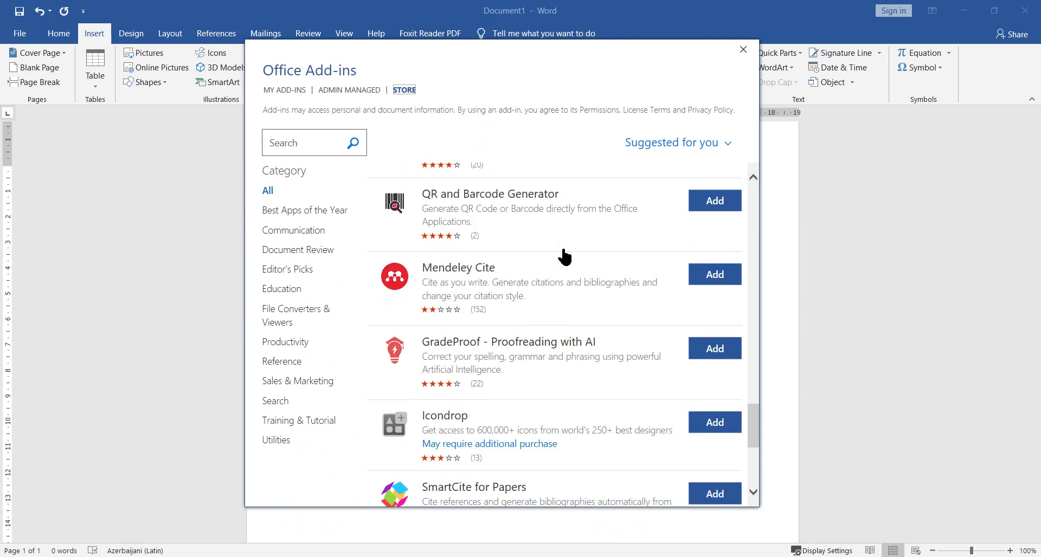
scroll(564, 255, down, 2)
scroll(565, 251, down, 4)
scroll(565, 251, down, 1)
scroll(569, 259, down, 2)
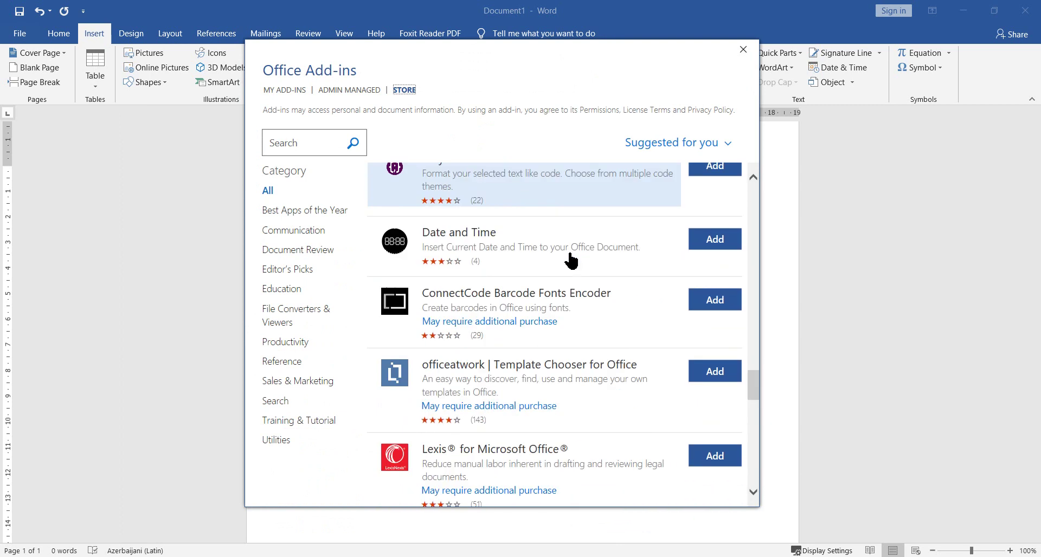
click(743, 49)
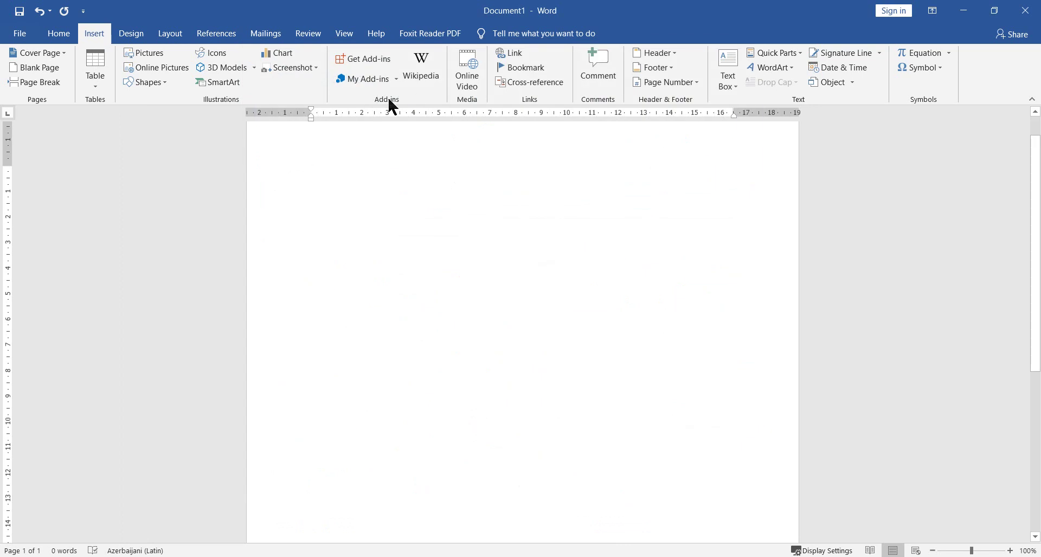
Step: Briefly open and close the Wikipedia pane, then bring up the Insert Video dialog
click(421, 73)
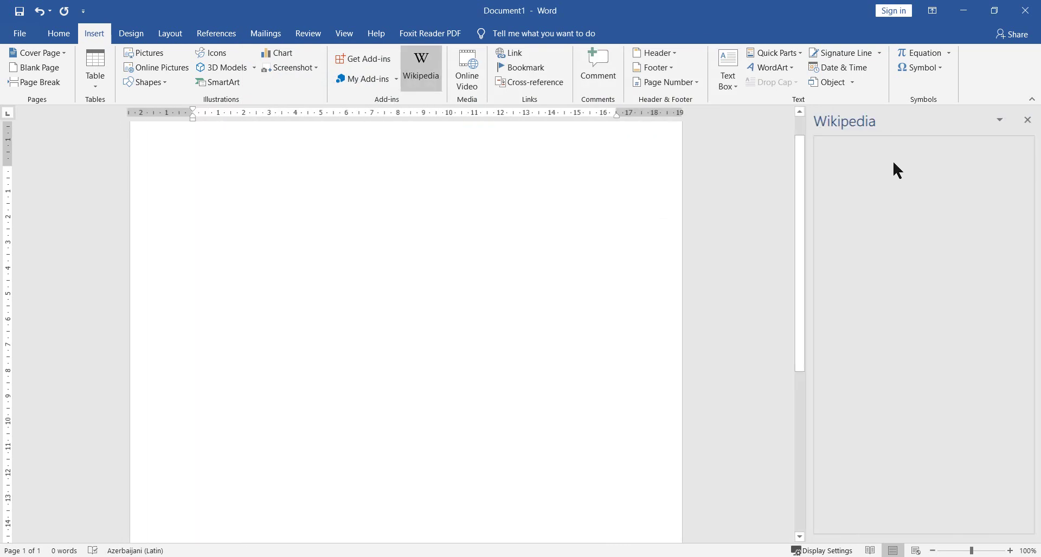
click(1032, 122)
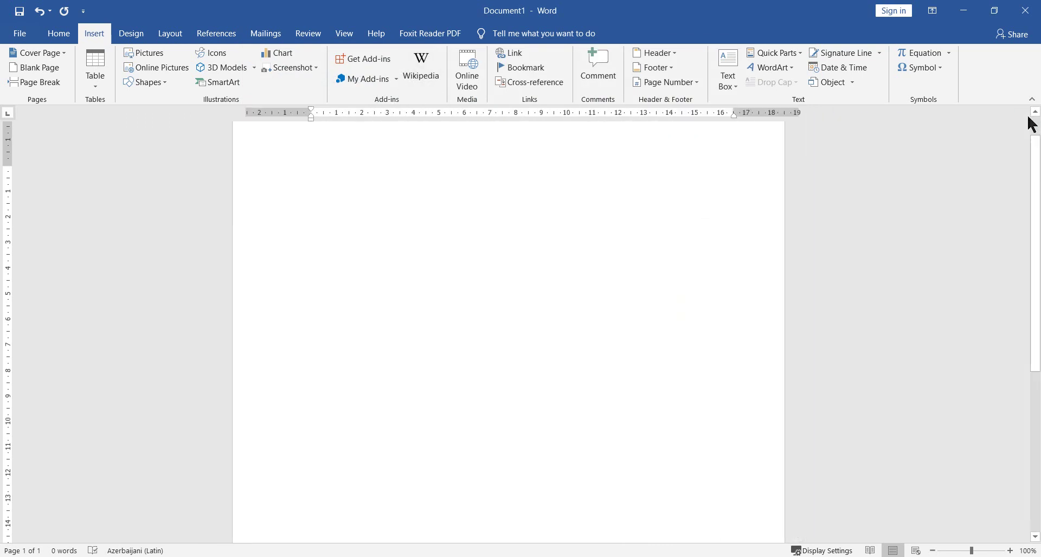
click(475, 89)
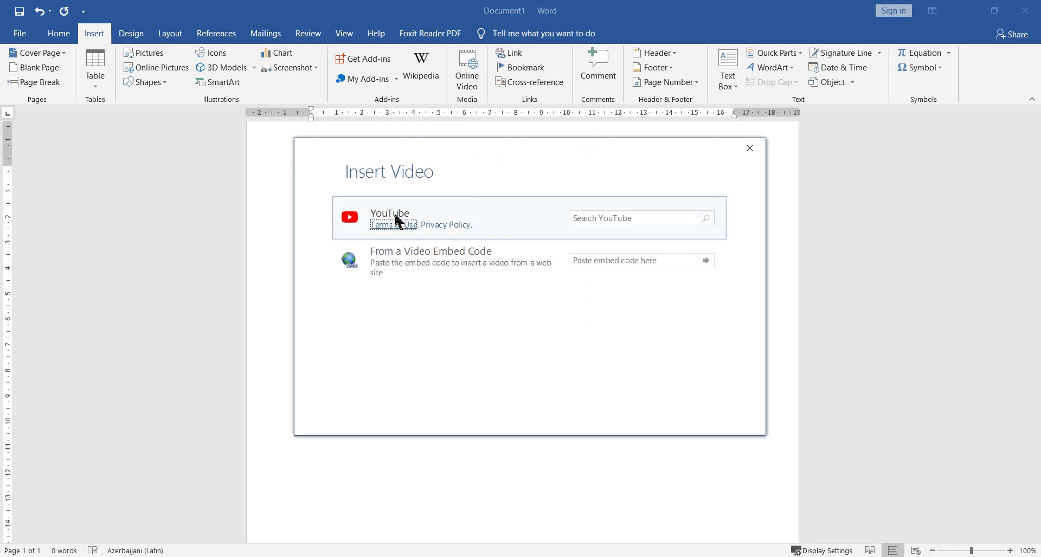
Step: Search YouTube for a person's name, correcting its spelling and searching again
click(627, 219)
click(706, 220)
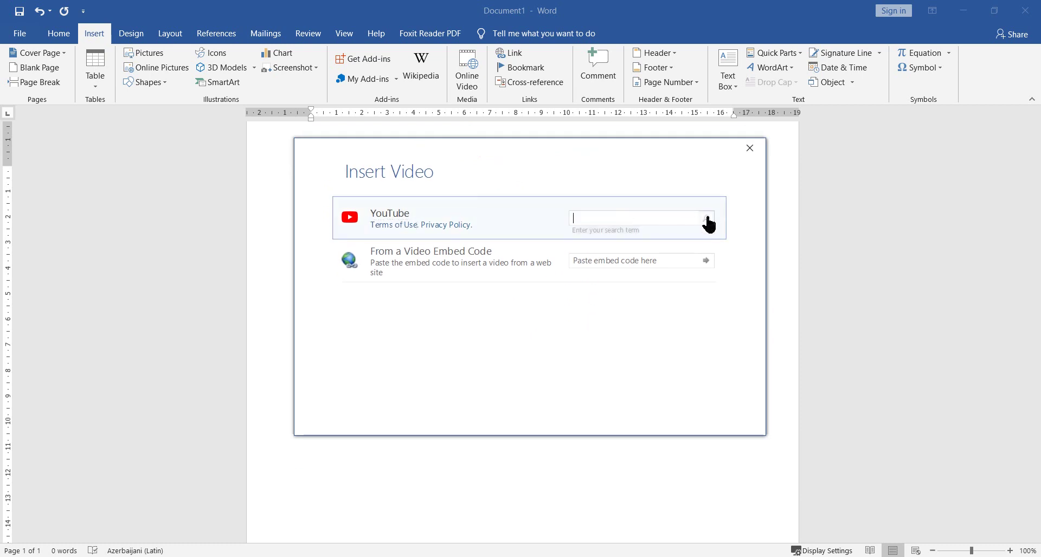
click(603, 209)
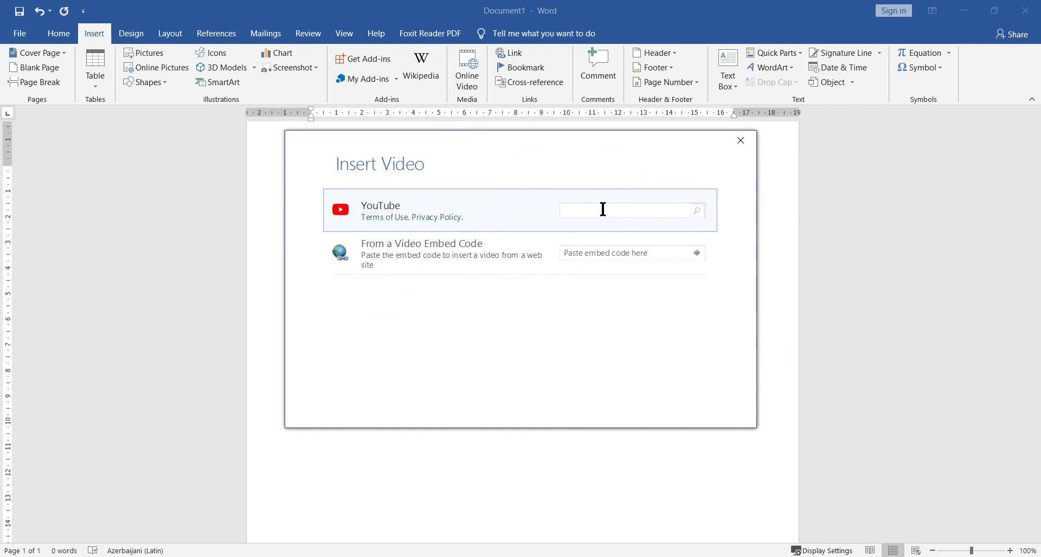
text(Orxn)
key(BackSpace)
key(BackSpace)
text(Məmmədov)
click(699, 210)
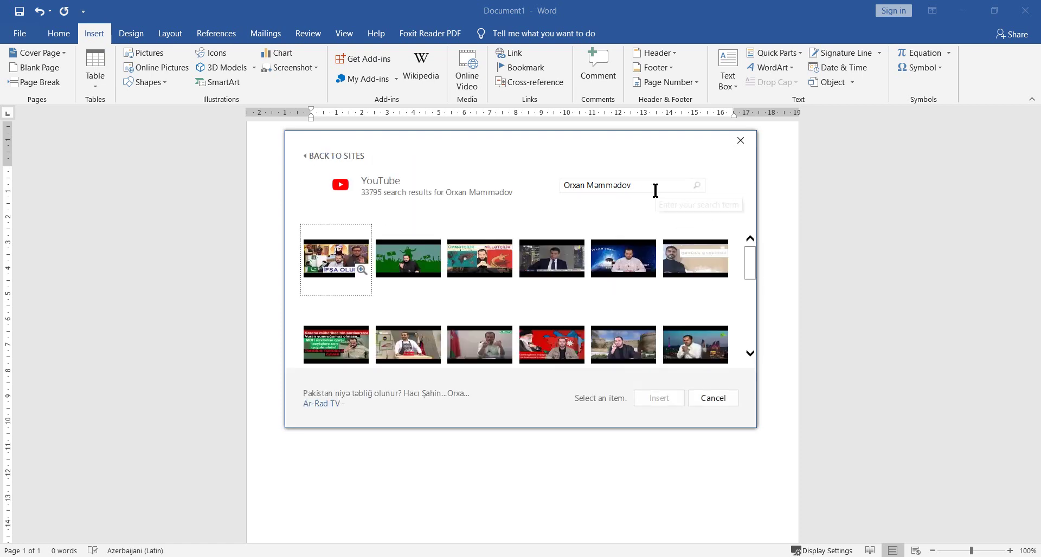
drag(656, 190, 527, 186)
text(O)
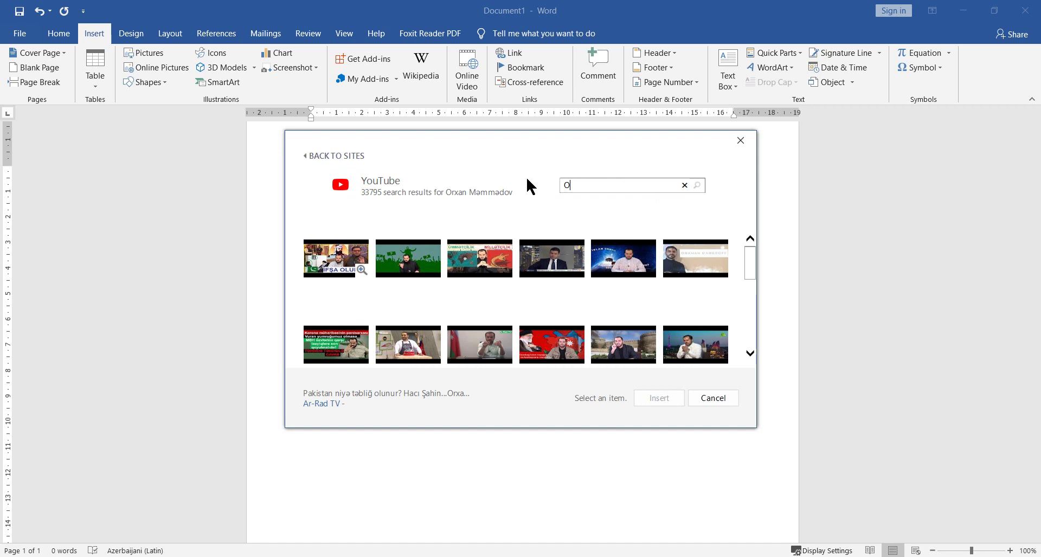
text(rxan Mamedov)
key(Return)
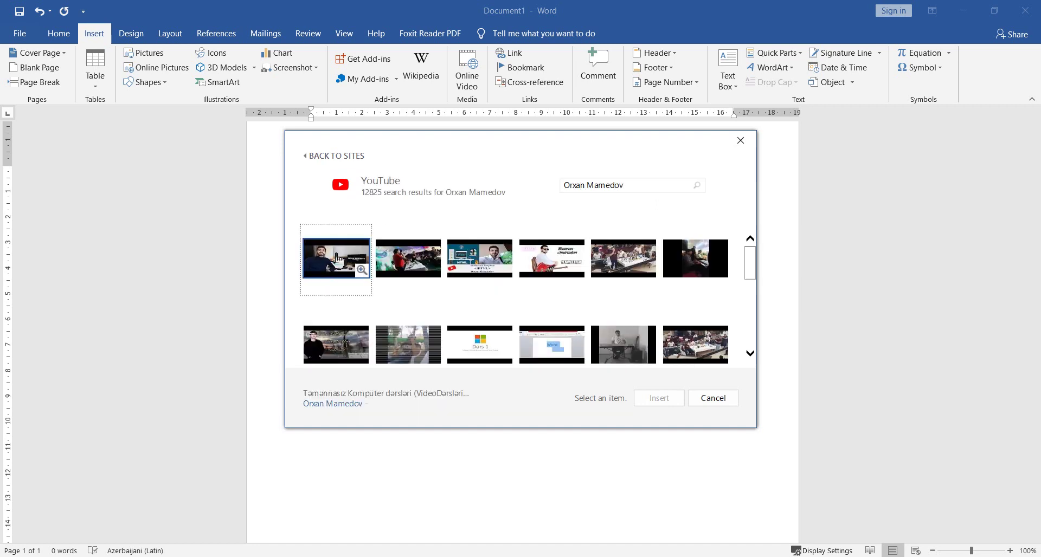
Step: Replace the search with a pasted YouTube video link and insert the single result
click(634, 186)
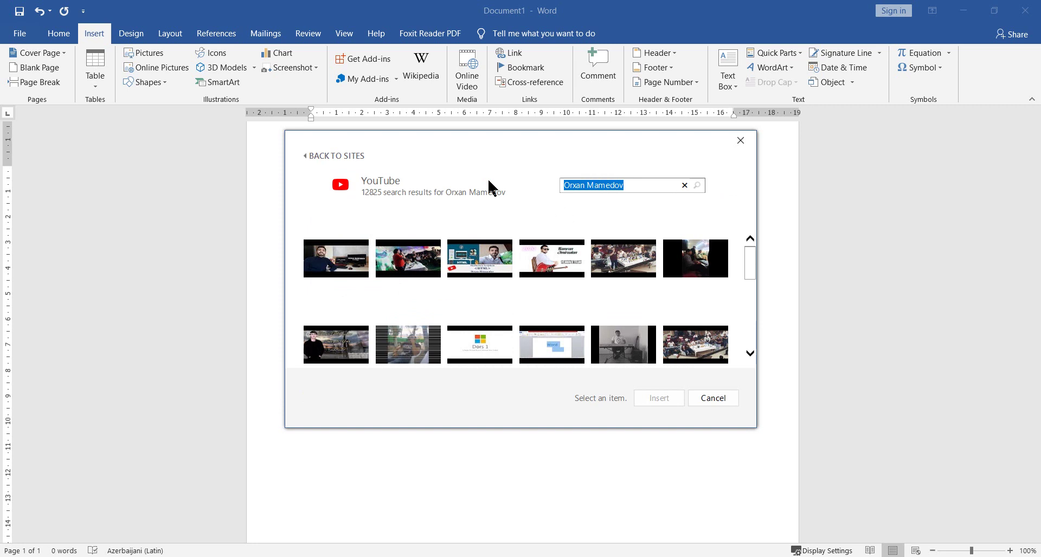
key(BackSpace)
key(ctrl+v)
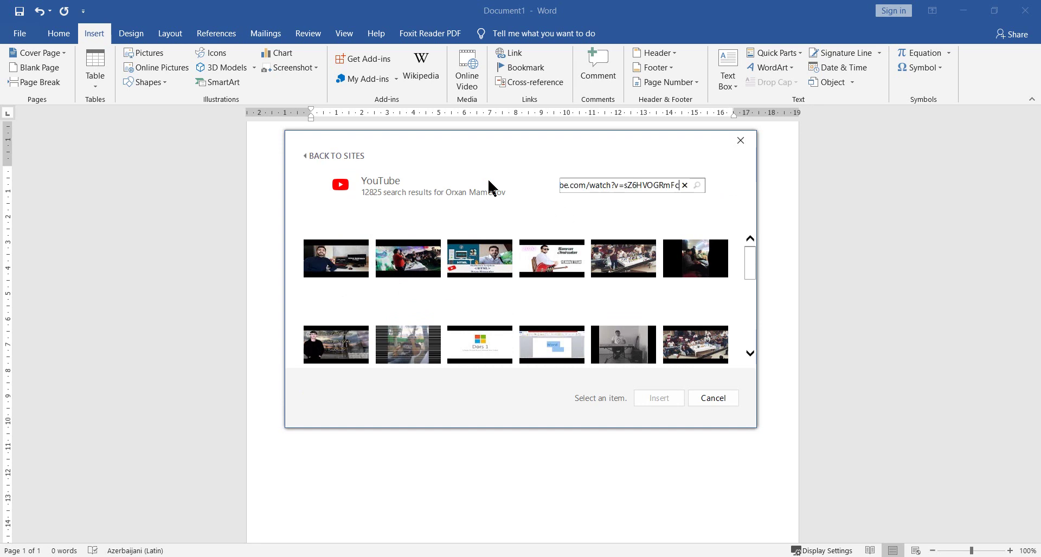
key(Return)
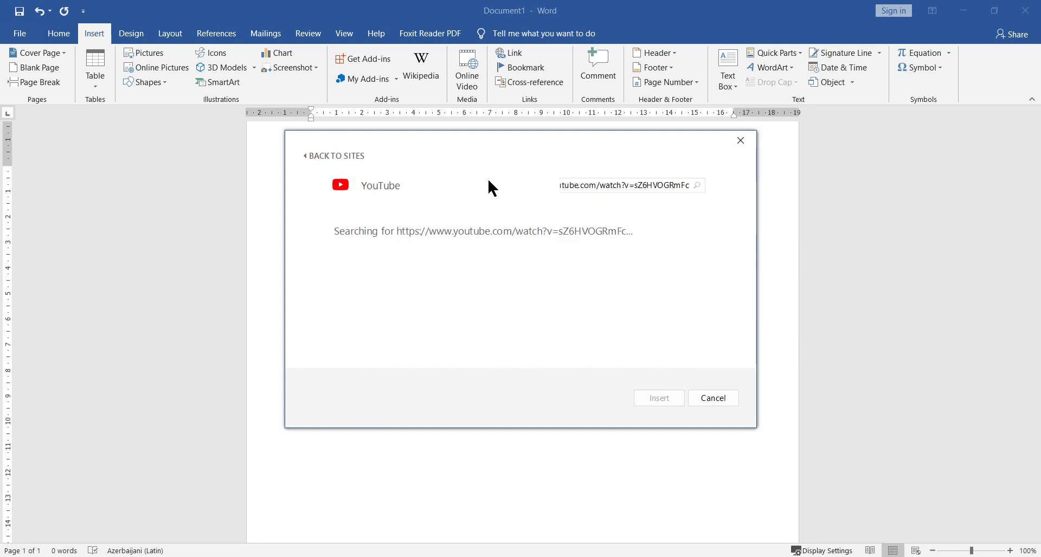
click(342, 266)
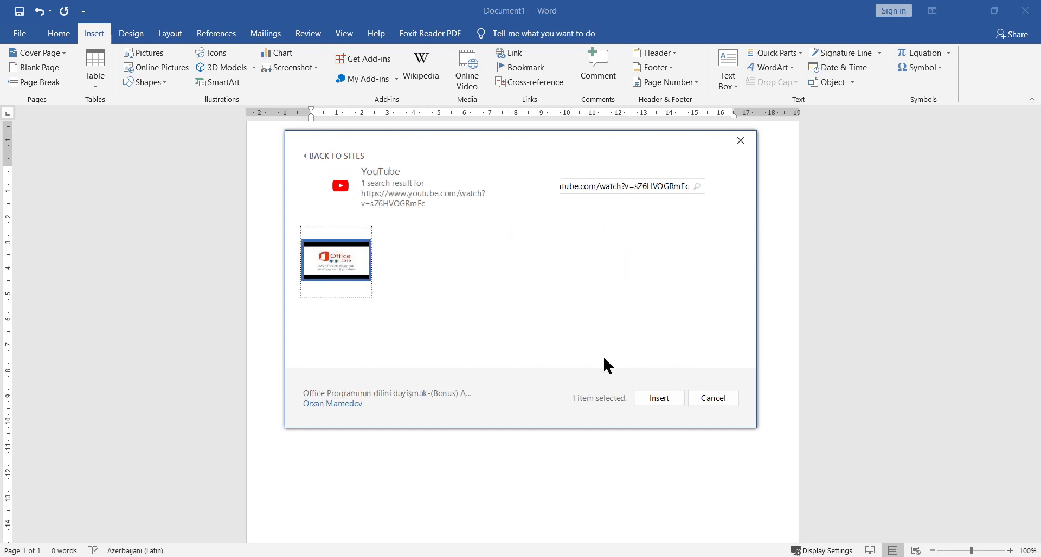
click(661, 399)
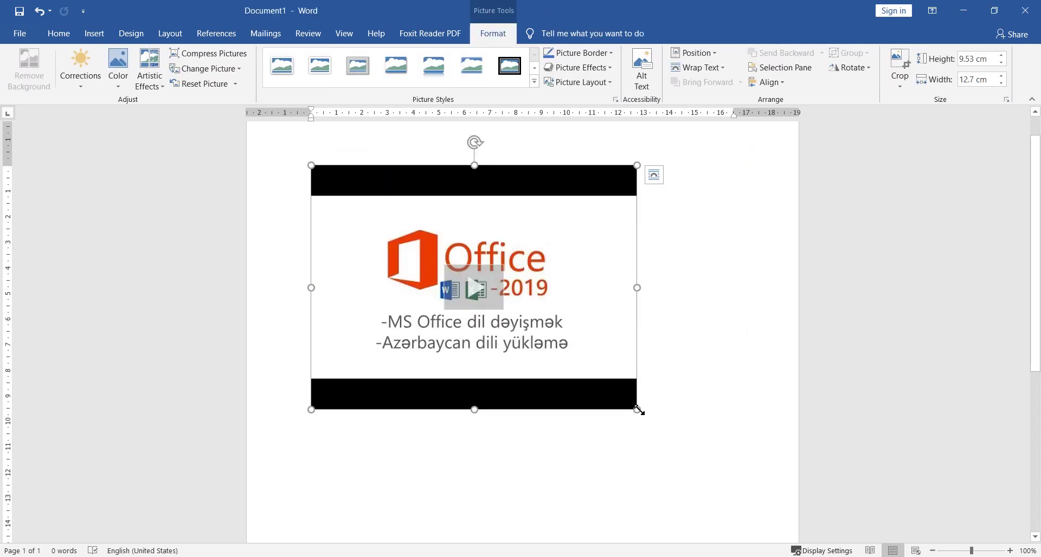
Step: Enlarge the video to 11.03 × 14.71 cm, play it briefly, then delete it
drag(638, 410, 689, 449)
click(501, 301)
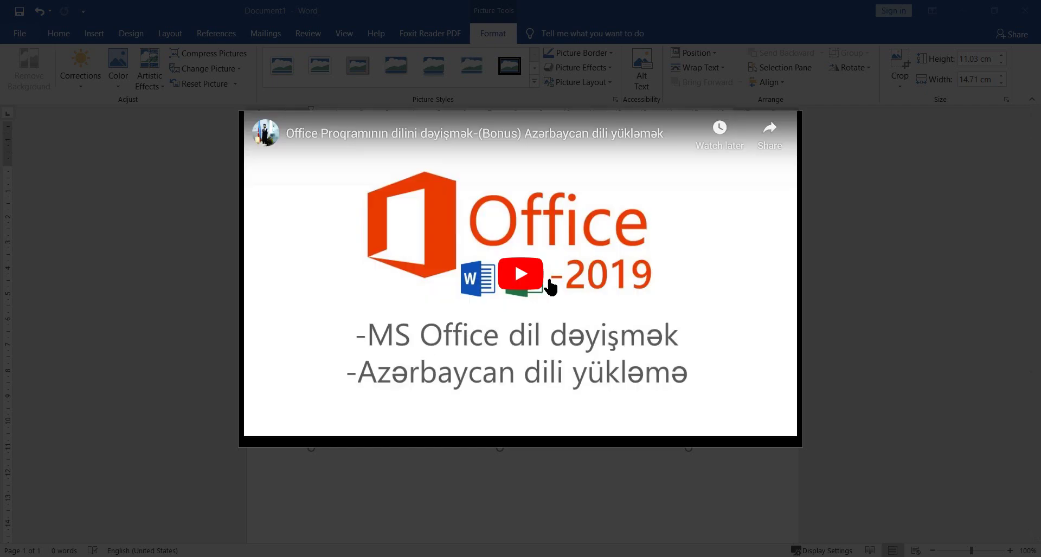
click(526, 274)
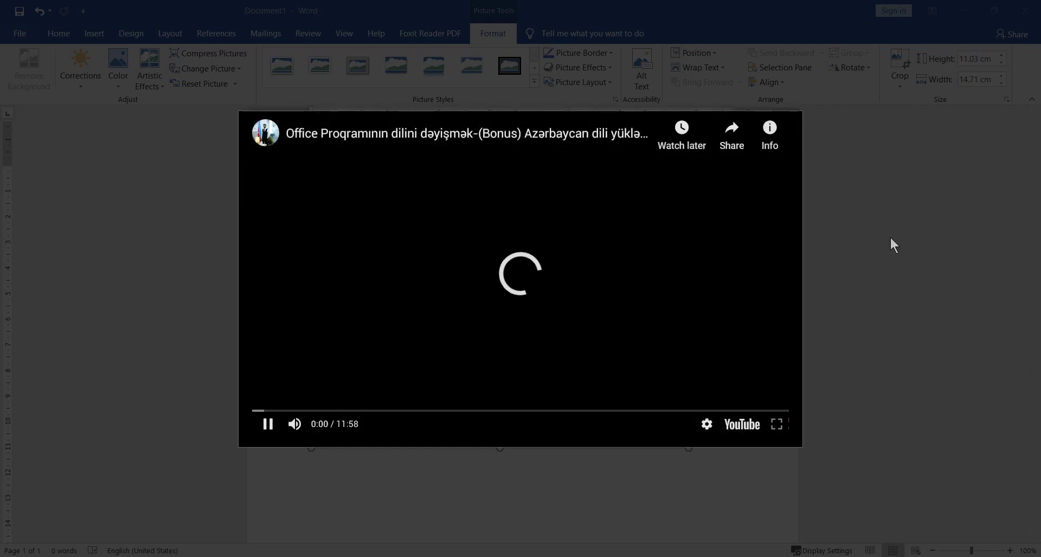
click(828, 263)
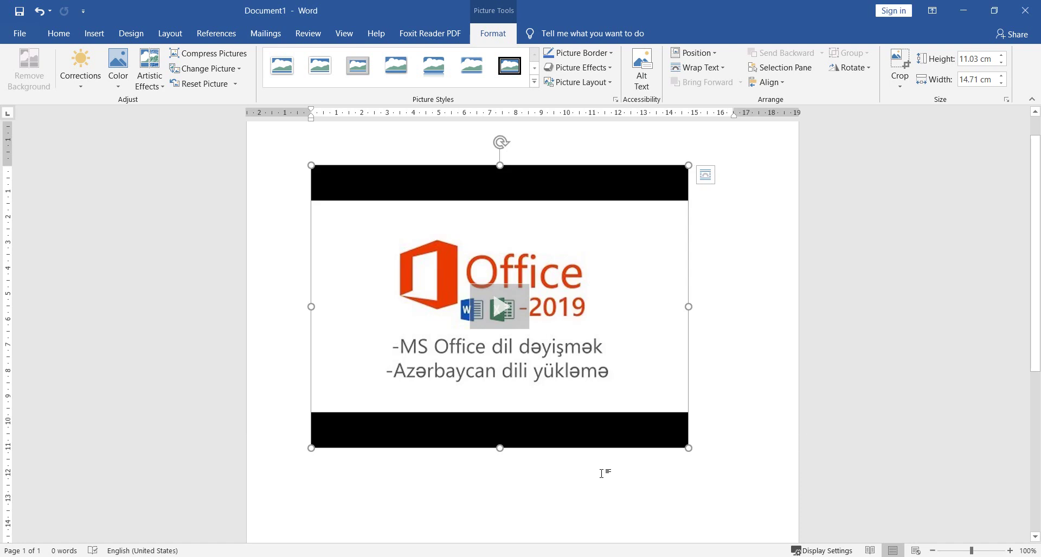
key(Delete)
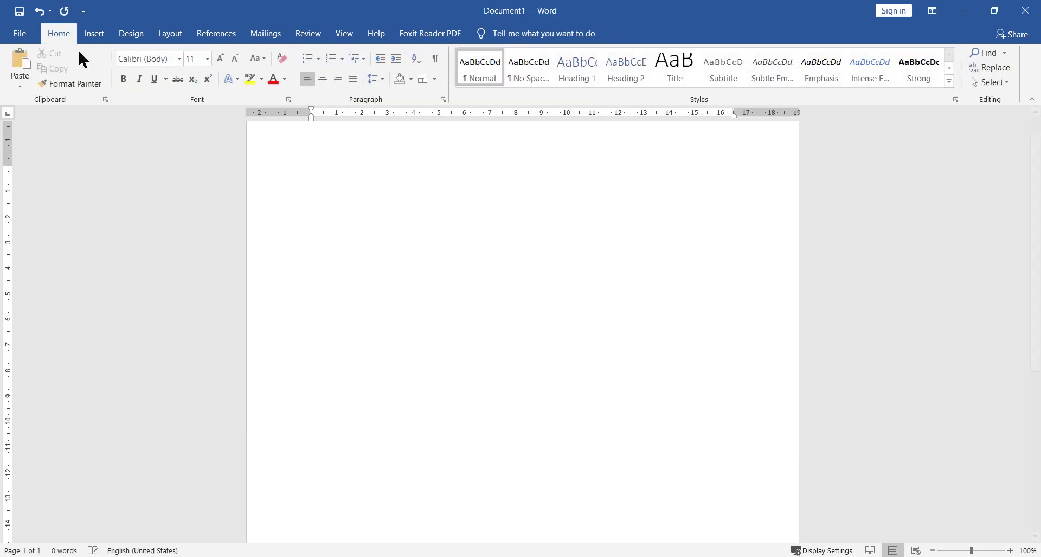
Step: Show the Insert tab and switch the typing language to Azerbaijani (Latin)
click(99, 38)
key(alt+shift)
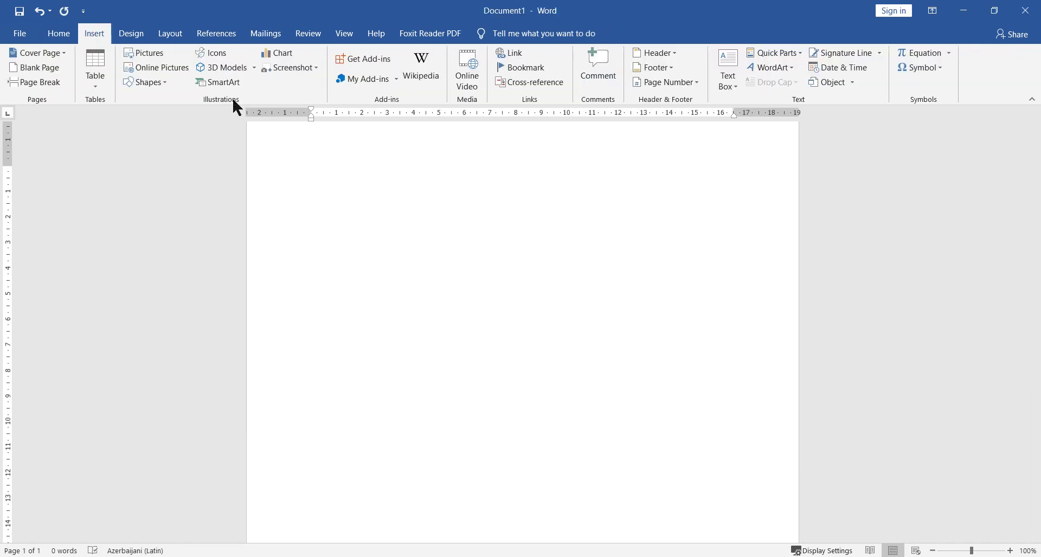